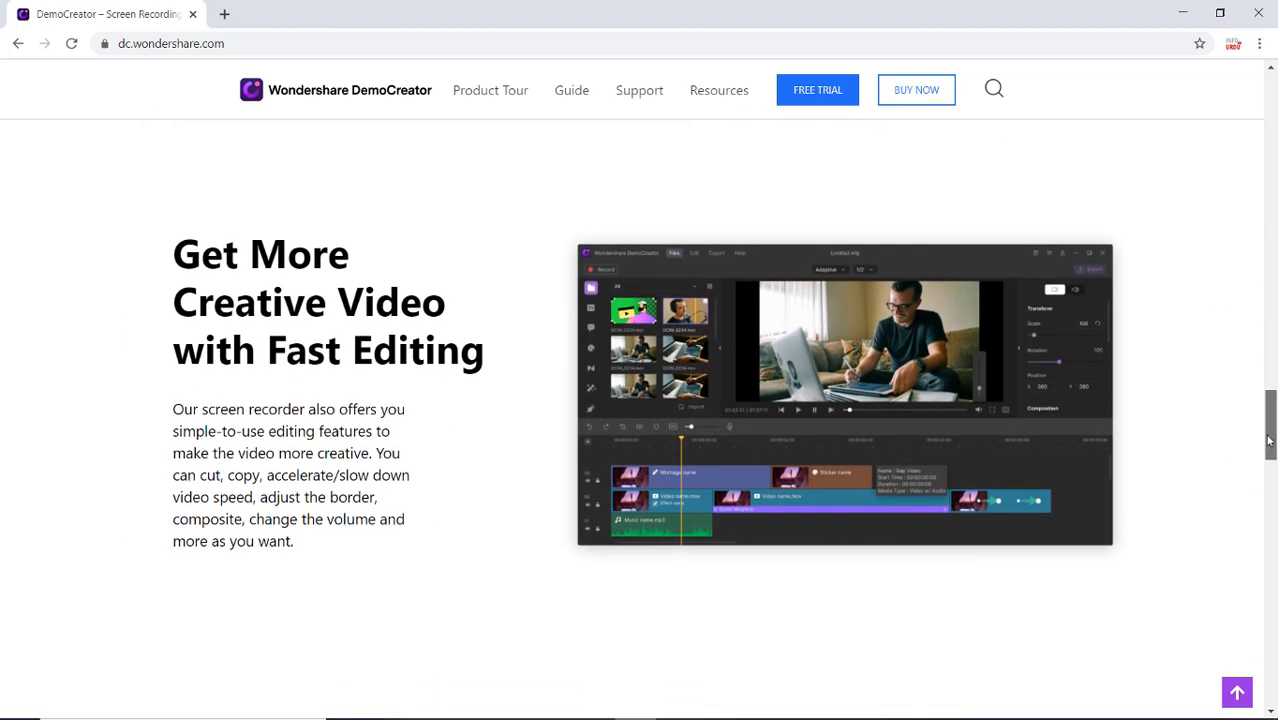
{"action": "left_click_drag", "start_coordinate": [1269, 440], "coordinate": [1270, 100]}
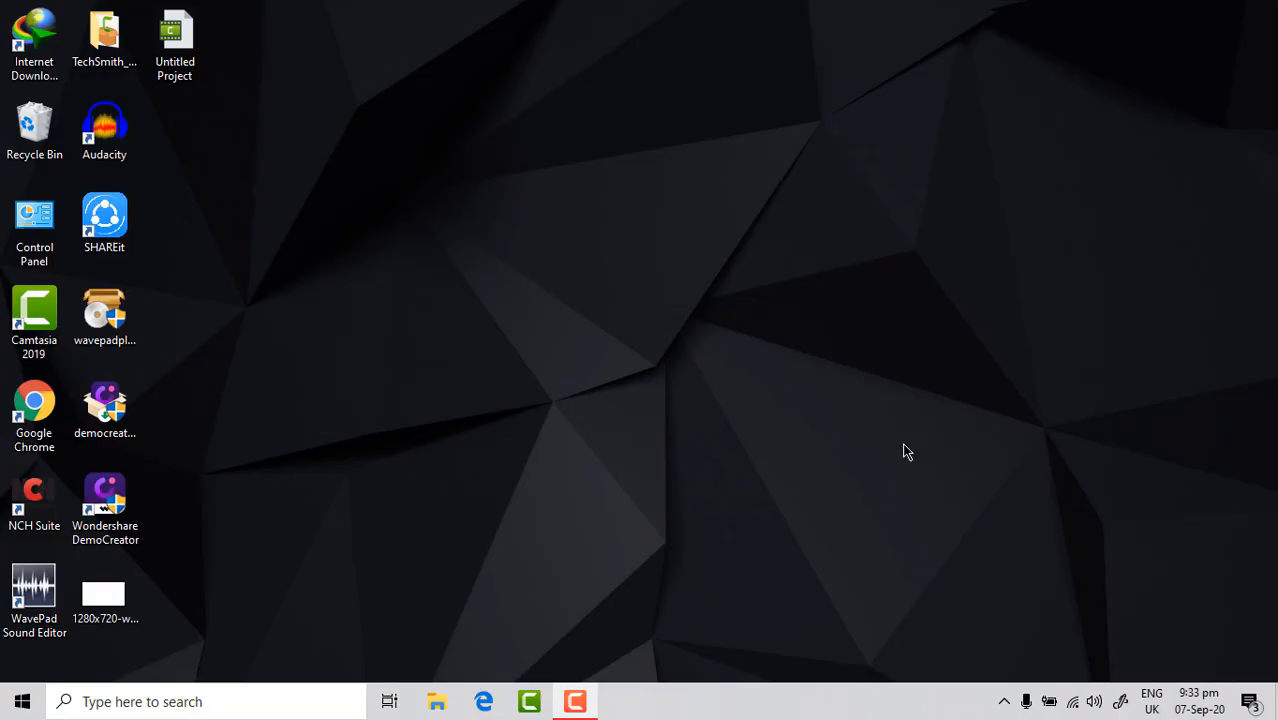
Step: Switch to Wondershare DemoCreator by launching it from the desktop, and open its Capture mode
{"action": "left_click", "coordinate": [118, 528]}
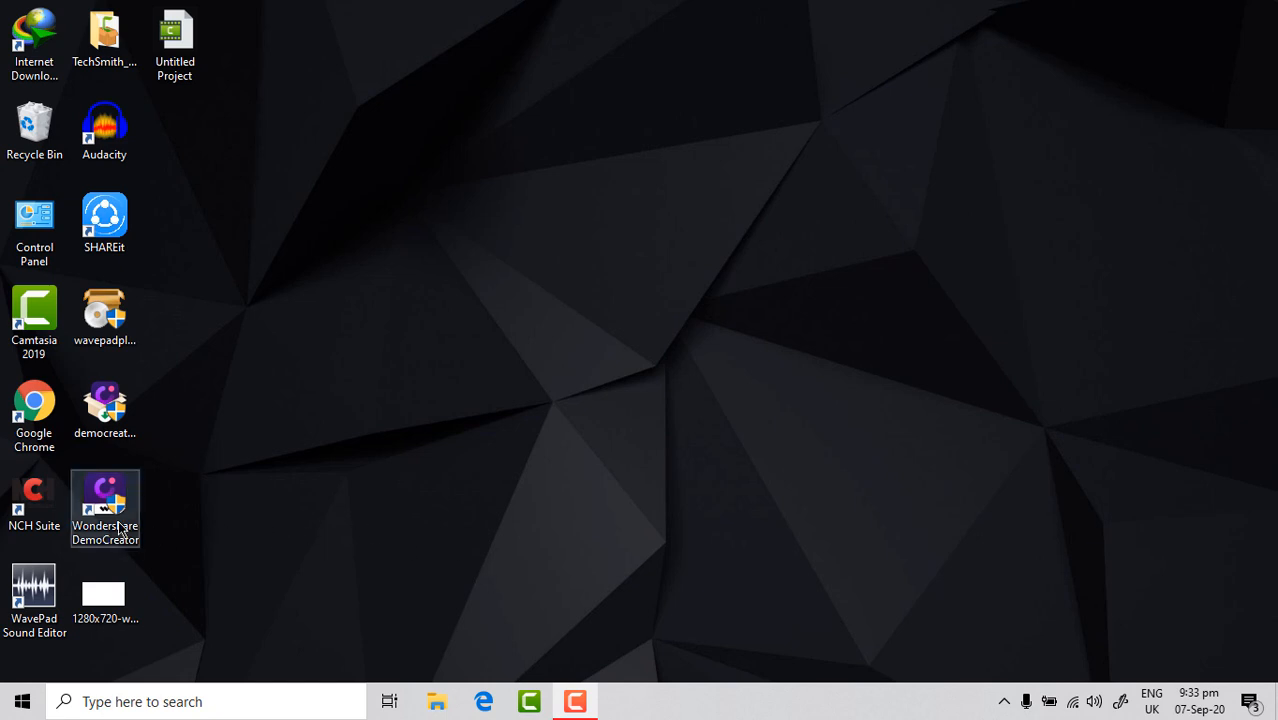
{"action": "double_click", "coordinate": [118, 528]}
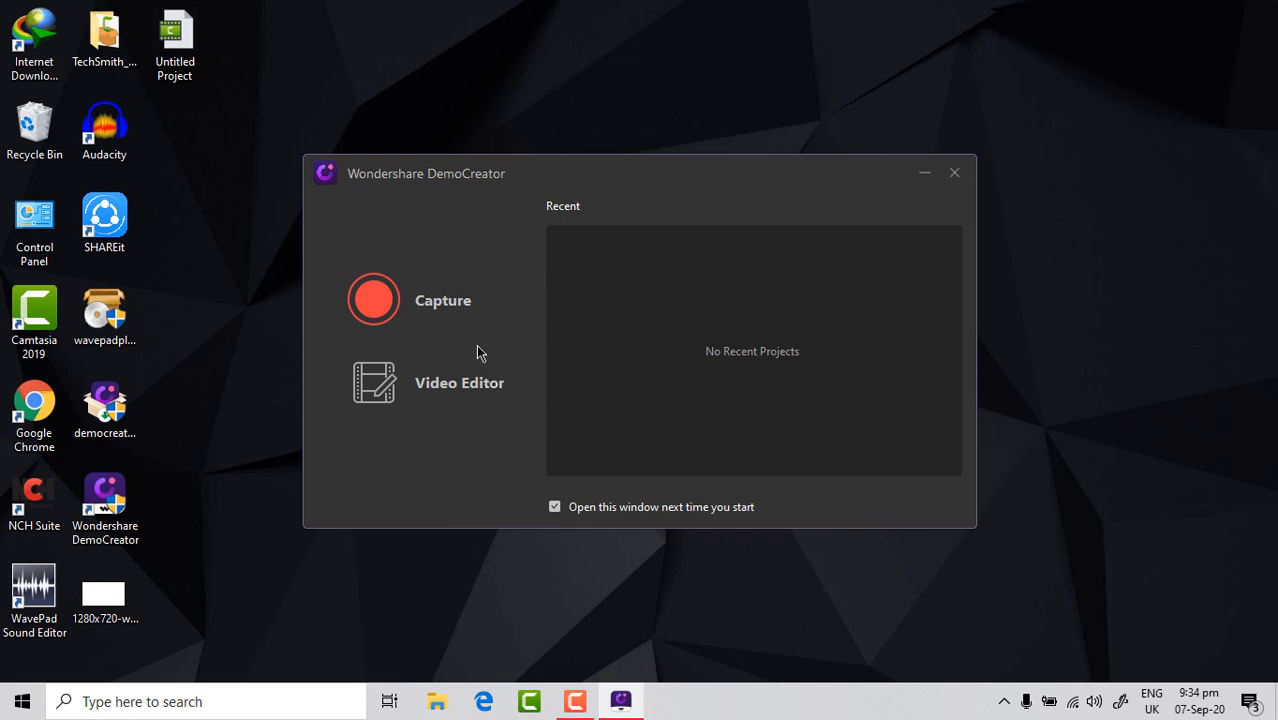
{"action": "left_click", "coordinate": [353, 313]}
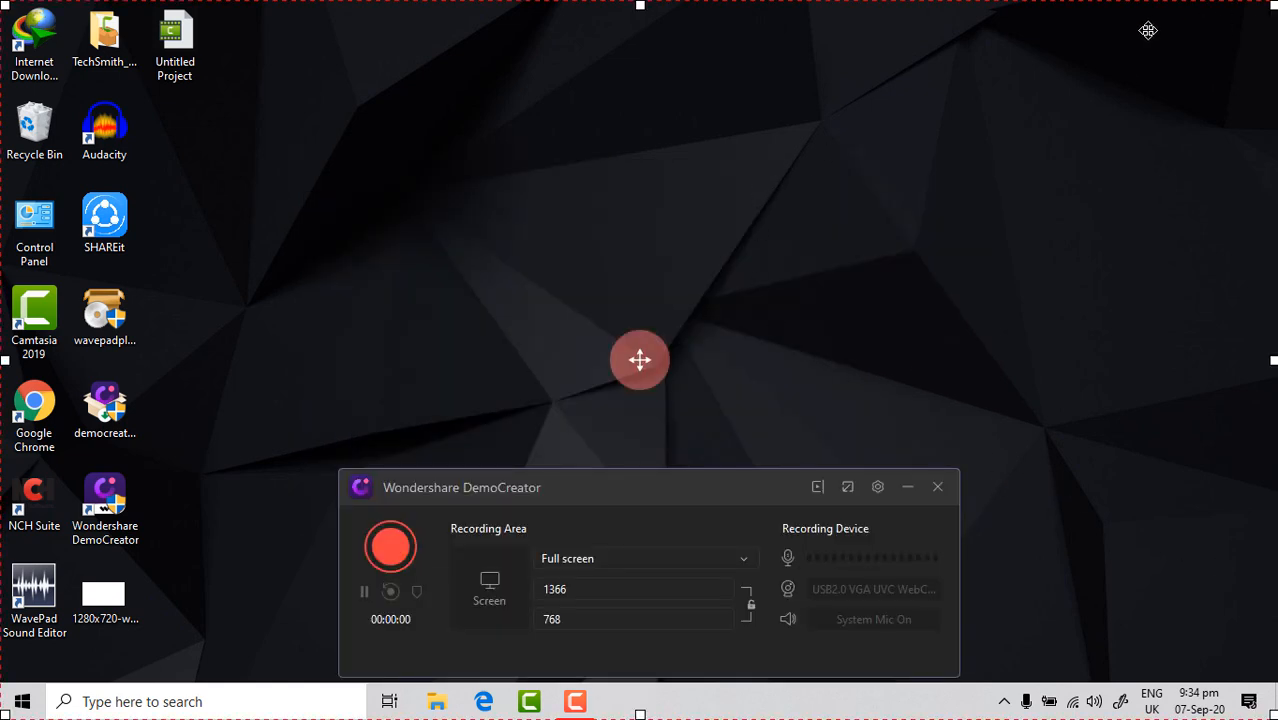
Step: Shrink the recording area to about 688 × 455 and move it above the recorder window
{"action": "left_click_drag", "start_coordinate": [1274, 3], "coordinate": [968, 147]}
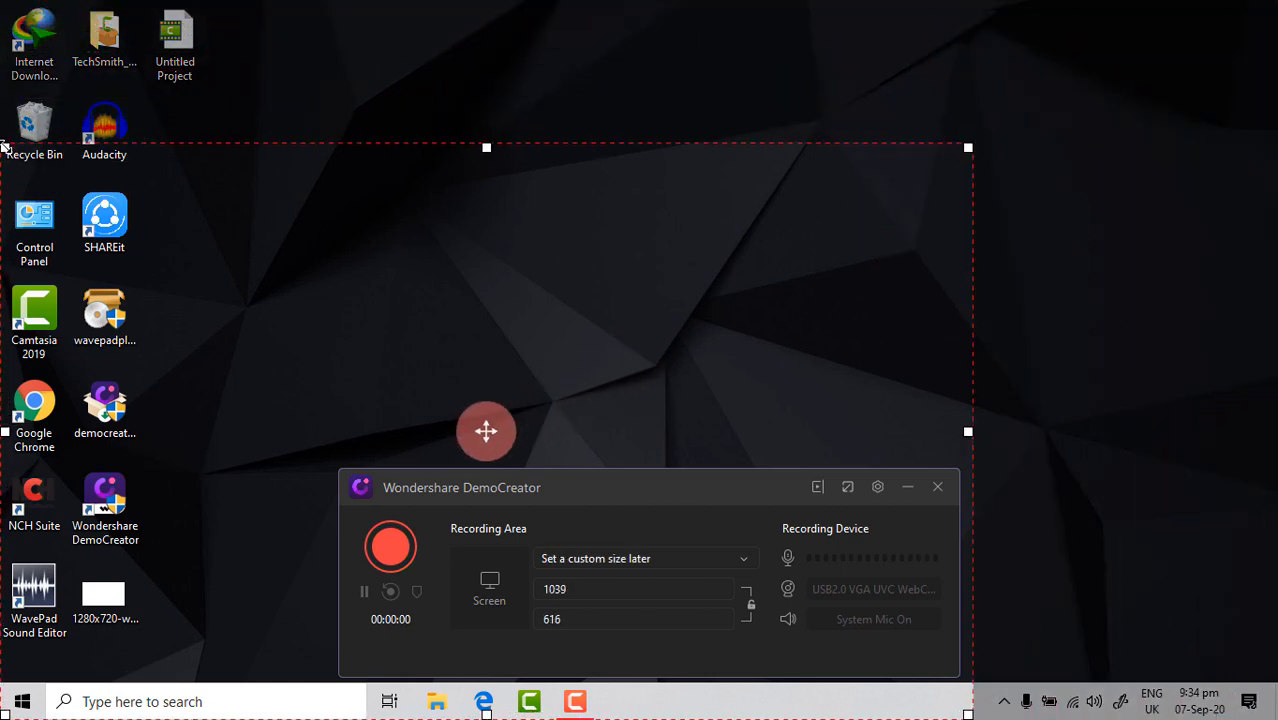
{"action": "left_click_drag", "start_coordinate": [5, 147], "coordinate": [215, 198]}
{"action": "left_click_drag", "start_coordinate": [316, 298], "coordinate": [368, 186]}
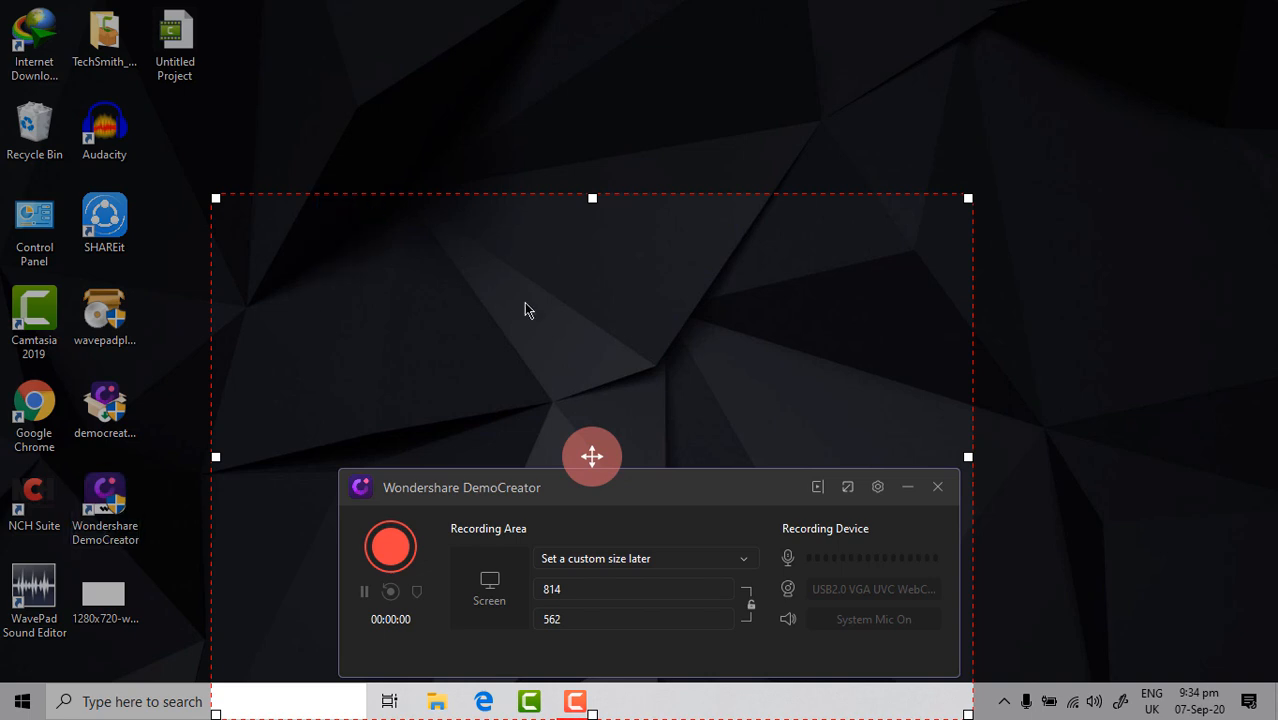
{"action": "left_click_drag", "start_coordinate": [590, 458], "coordinate": [600, 263]}
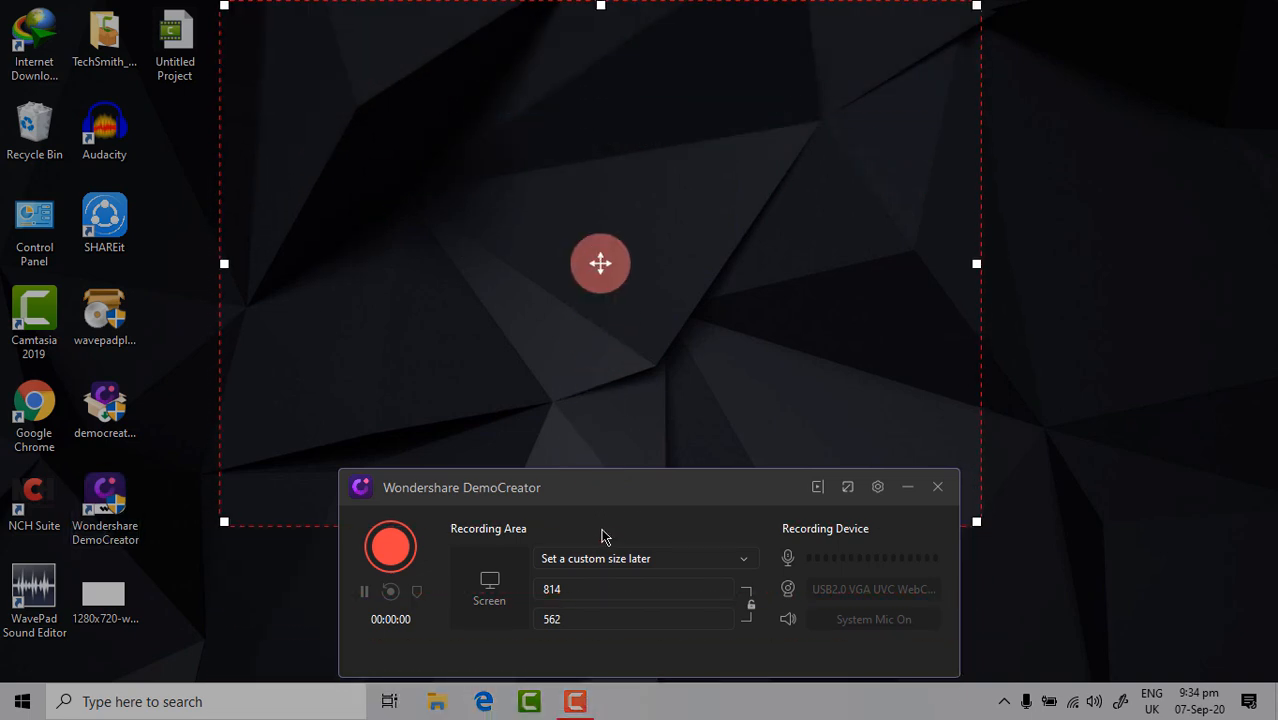
{"action": "left_click_drag", "start_coordinate": [222, 523], "coordinate": [342, 421]}
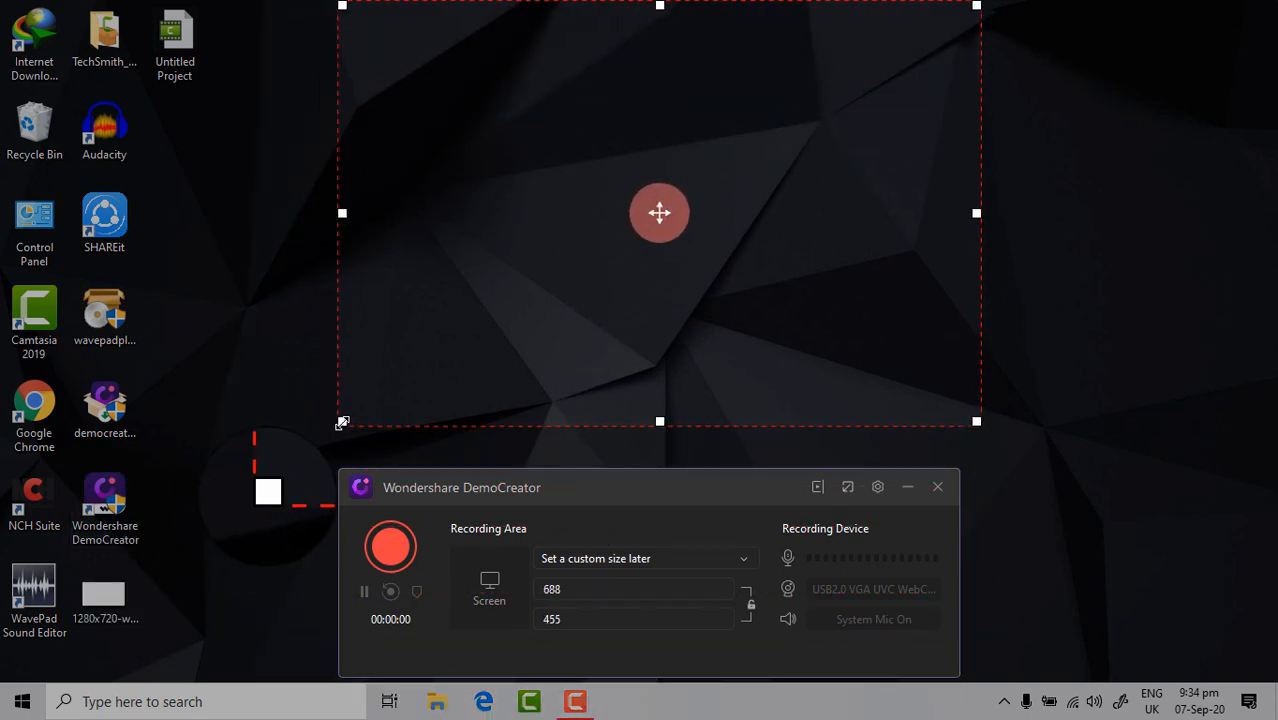
{"action": "left_click_drag", "start_coordinate": [655, 213], "coordinate": [648, 225]}
Step: Keep the custom-size option for the recording area and set its height to 720
{"action": "left_click", "coordinate": [651, 572]}
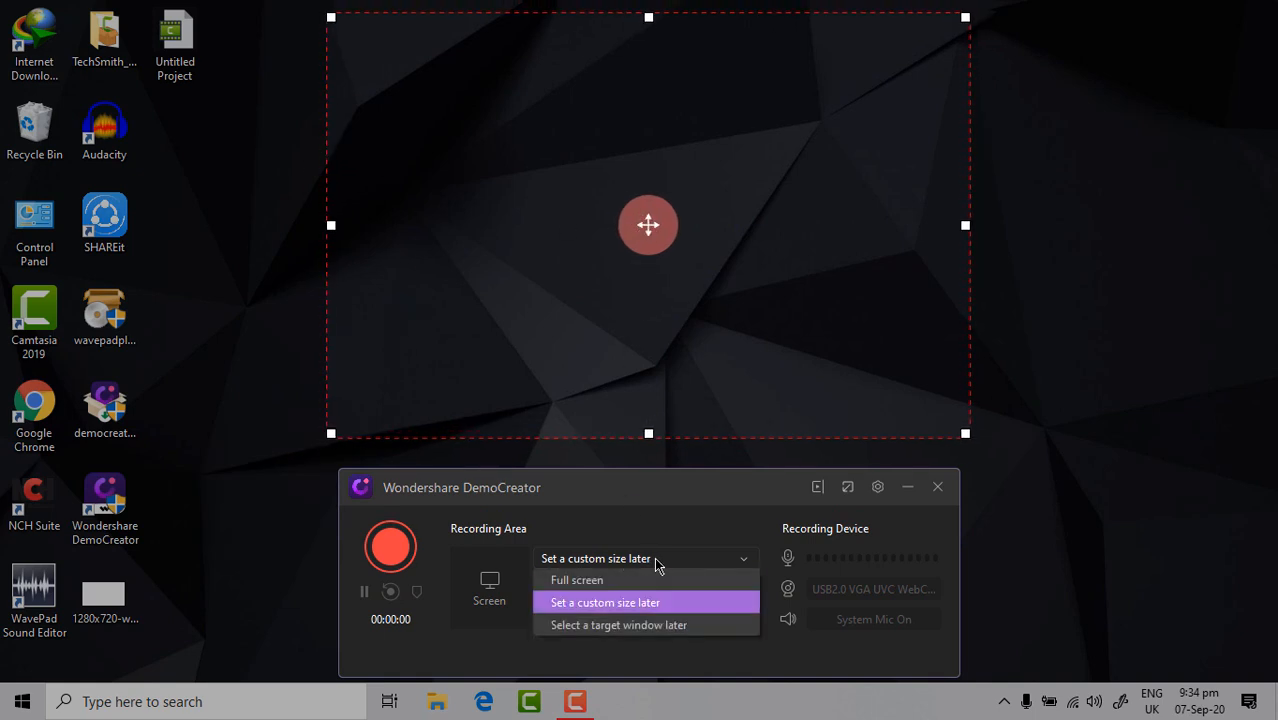
{"action": "left_click", "coordinate": [635, 586]}
{"action": "left_click", "coordinate": [648, 573]}
{"action": "left_click", "coordinate": [641, 600]}
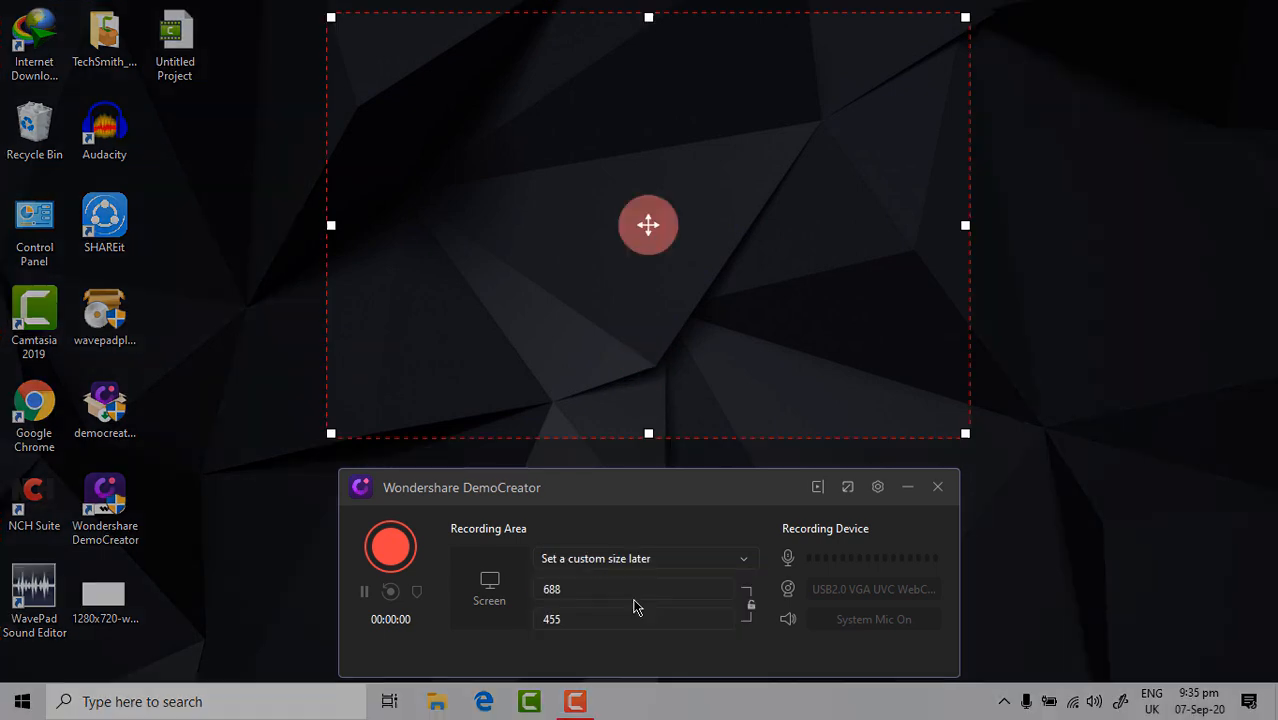
{"action": "left_click", "coordinate": [639, 560]}
{"action": "type", "text": "720"}
{"action": "left_click", "coordinate": [600, 648]}
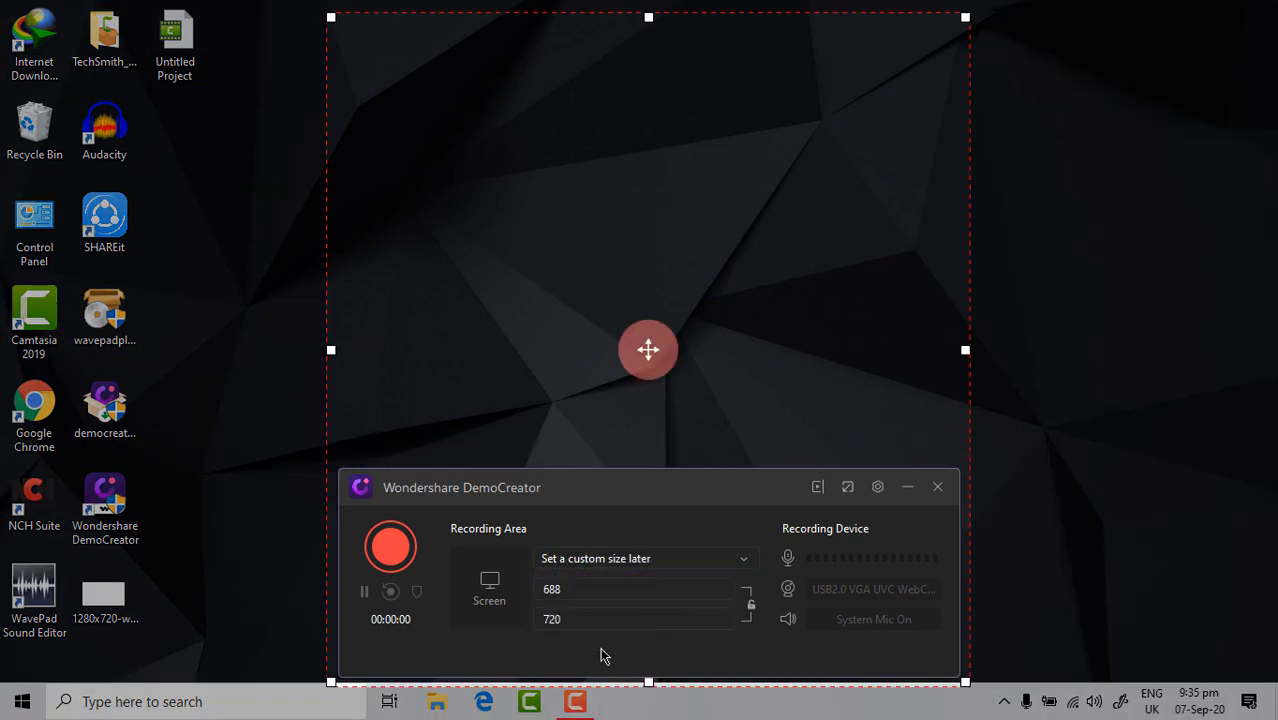
Step: Preview the webcam, turn off camera recording, and try the system audio switch
{"action": "left_click", "coordinate": [793, 596]}
{"action": "left_click", "coordinate": [793, 590]}
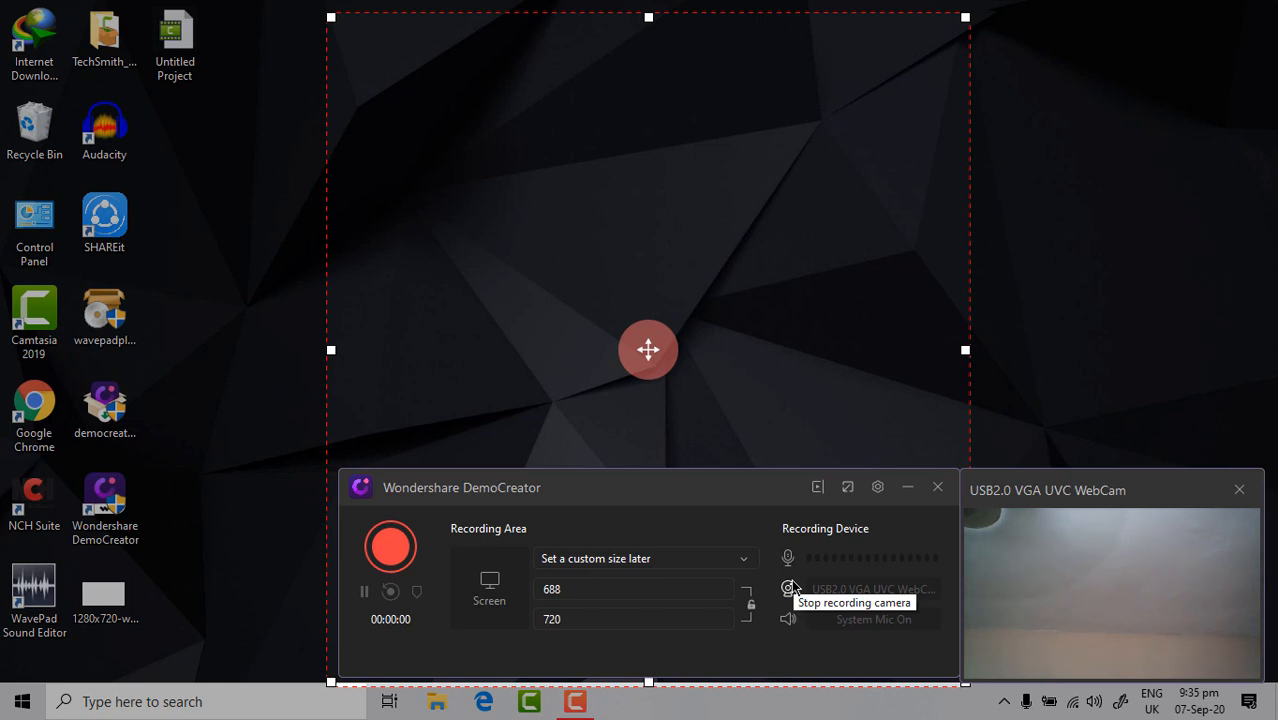
{"action": "left_click", "coordinate": [791, 589]}
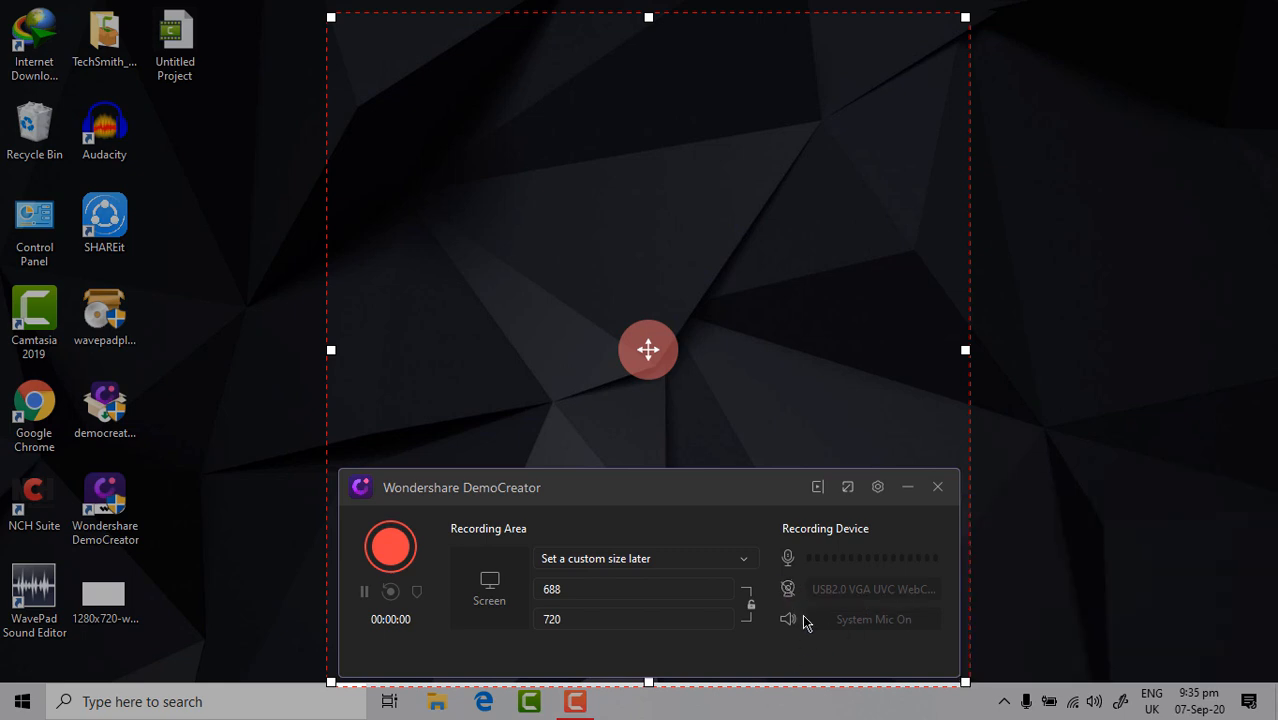
{"action": "left_click", "coordinate": [789, 620]}
Step: Set the recording area to Full screen and start recording
{"action": "left_click", "coordinate": [615, 560]}
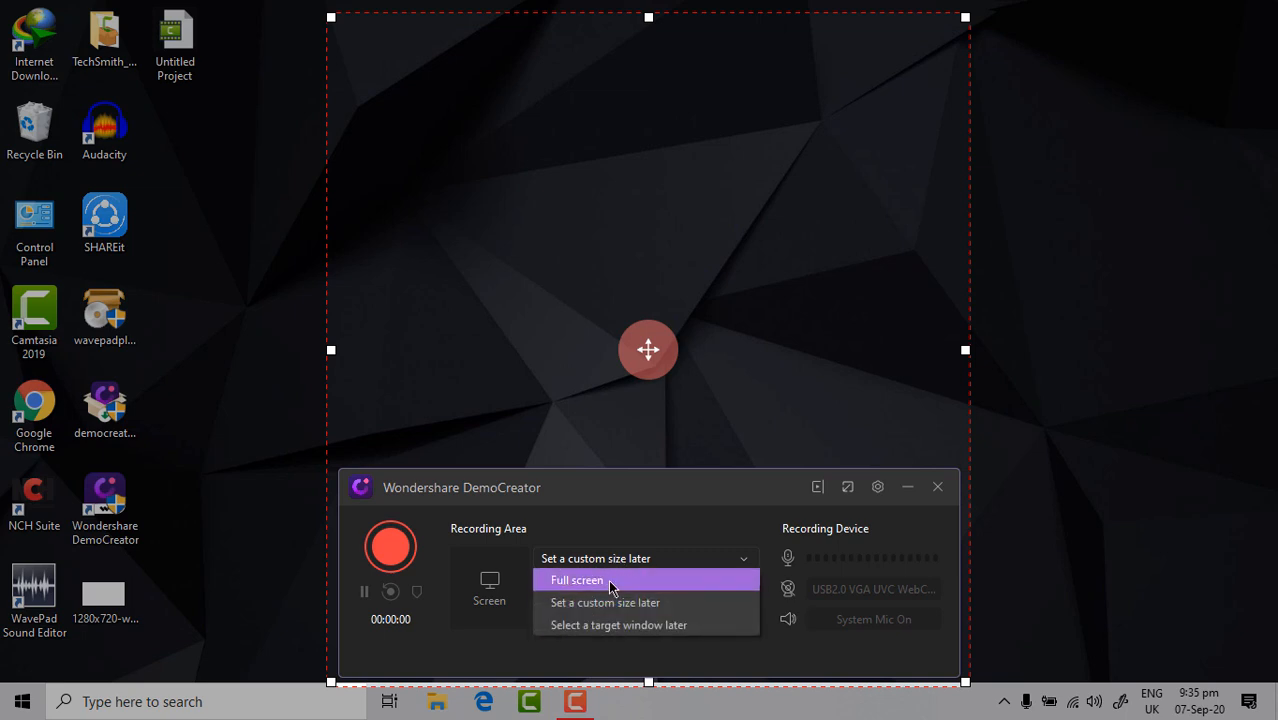
{"action": "left_click", "coordinate": [613, 582]}
{"action": "left_click", "coordinate": [391, 548]}
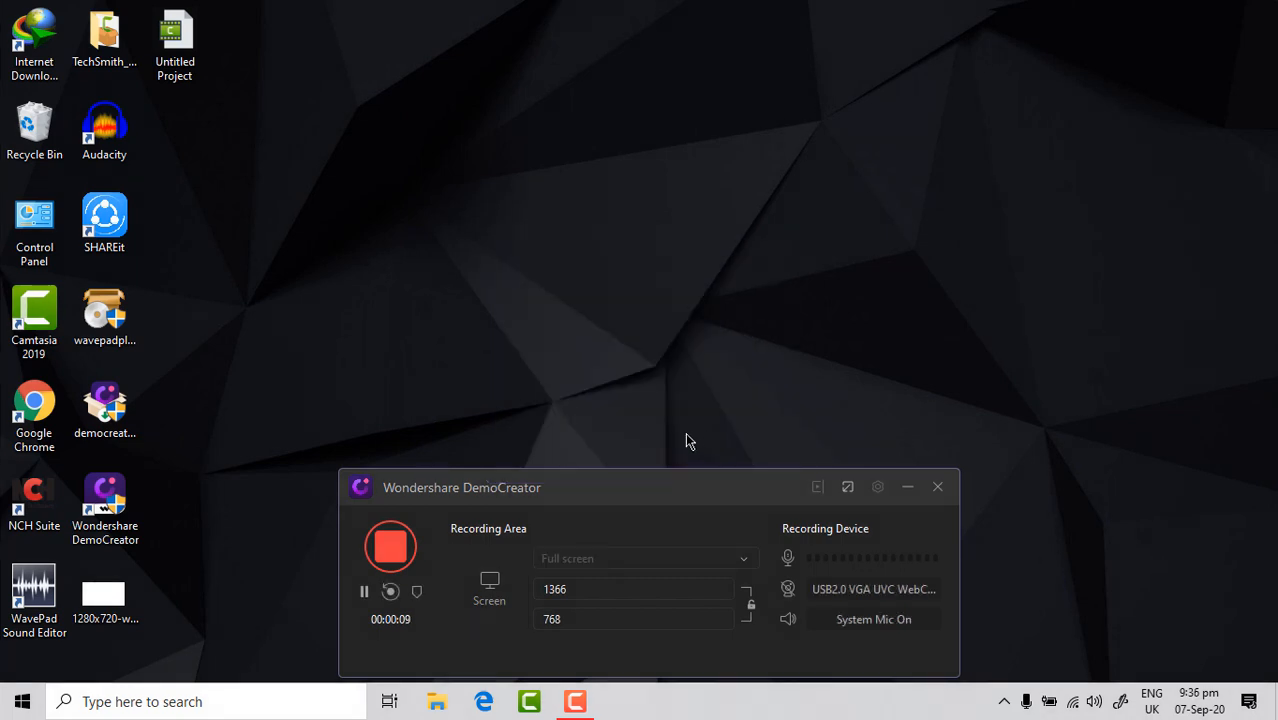
Step: Close the recorder window during the recording and reopen it from the desktop
{"action": "left_click", "coordinate": [938, 489]}
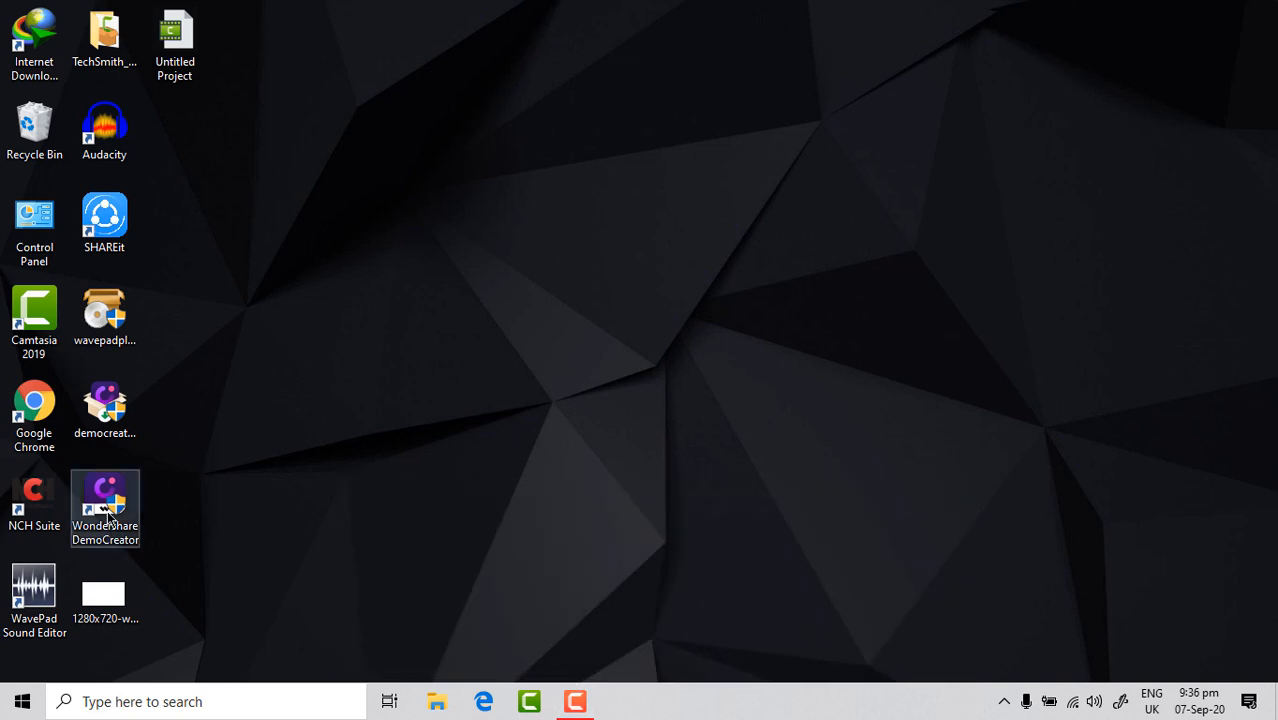
{"action": "double_click", "coordinate": [108, 515]}
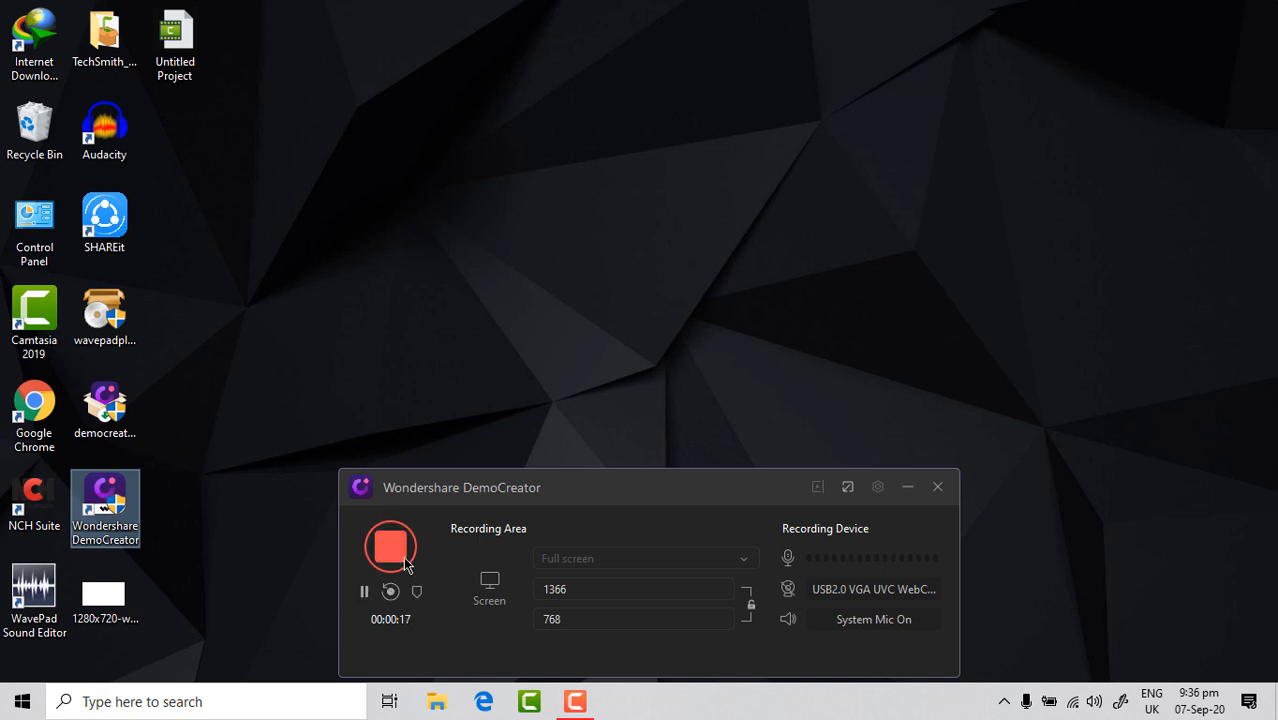
Step: Decline restarting the recording and stop it to bring the captured clip into the editor
{"action": "left_click", "coordinate": [396, 591]}
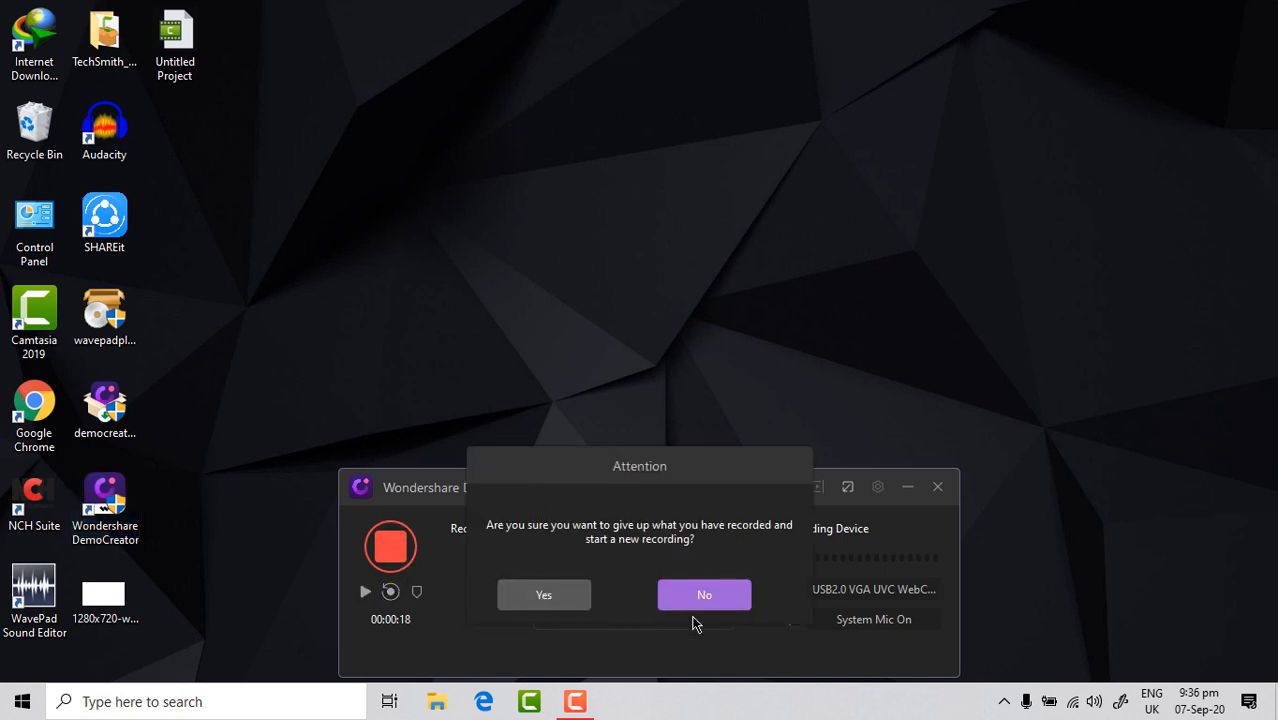
{"action": "left_click", "coordinate": [699, 602]}
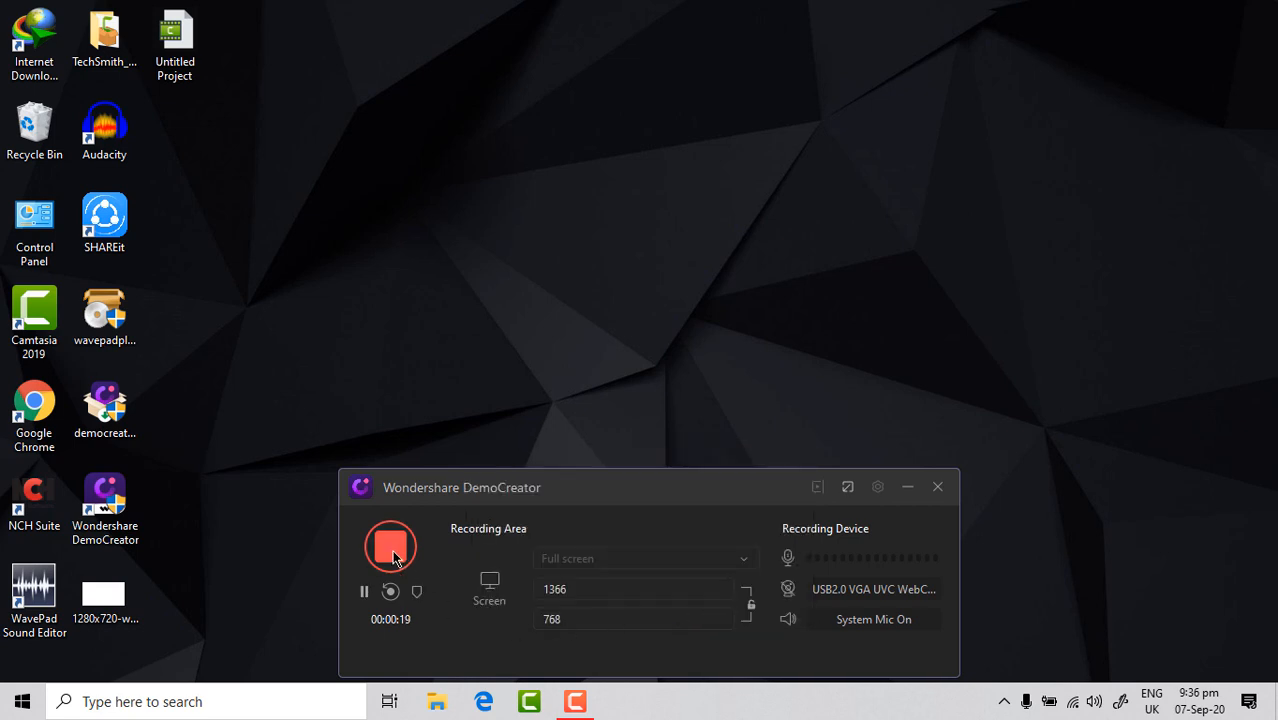
{"action": "left_click", "coordinate": [391, 548]}
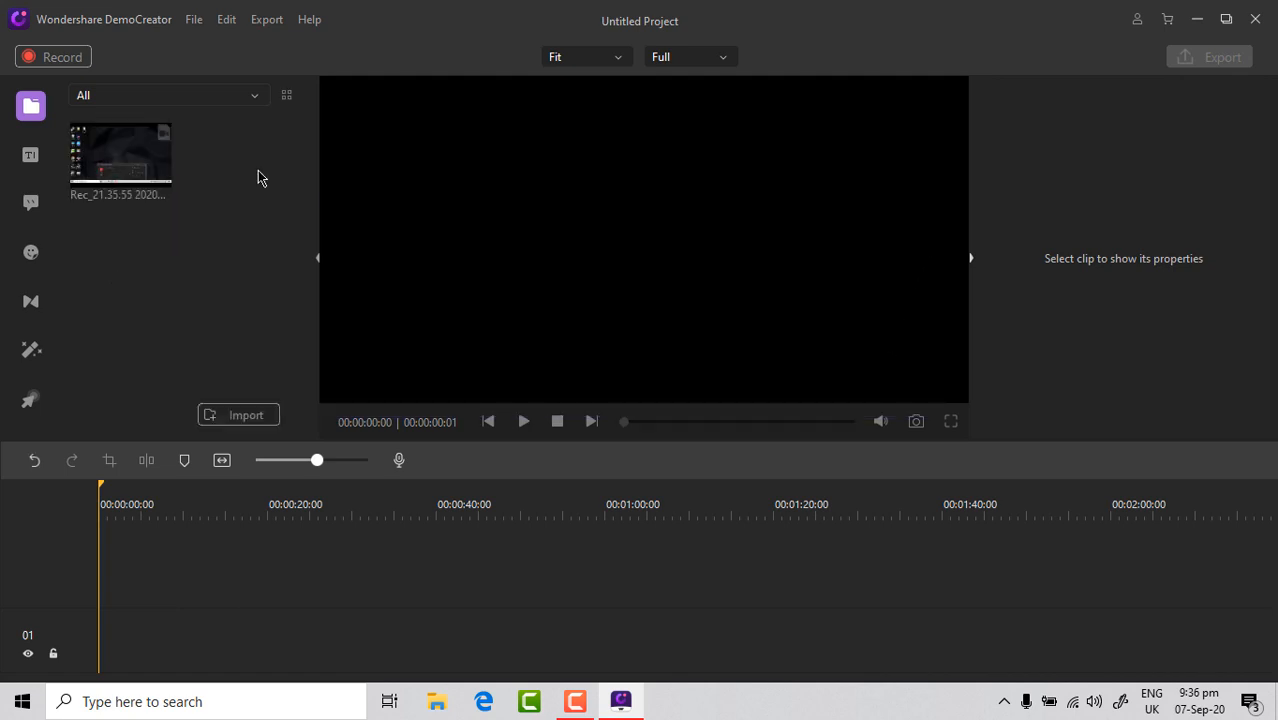
Step: Import the videos Fly - 14100, Macbook - 3576 and Social Media - 1360 from Local Disk (D:) into the media library
{"action": "left_click", "coordinate": [245, 415]}
{"action": "left_click", "coordinate": [256, 421]}
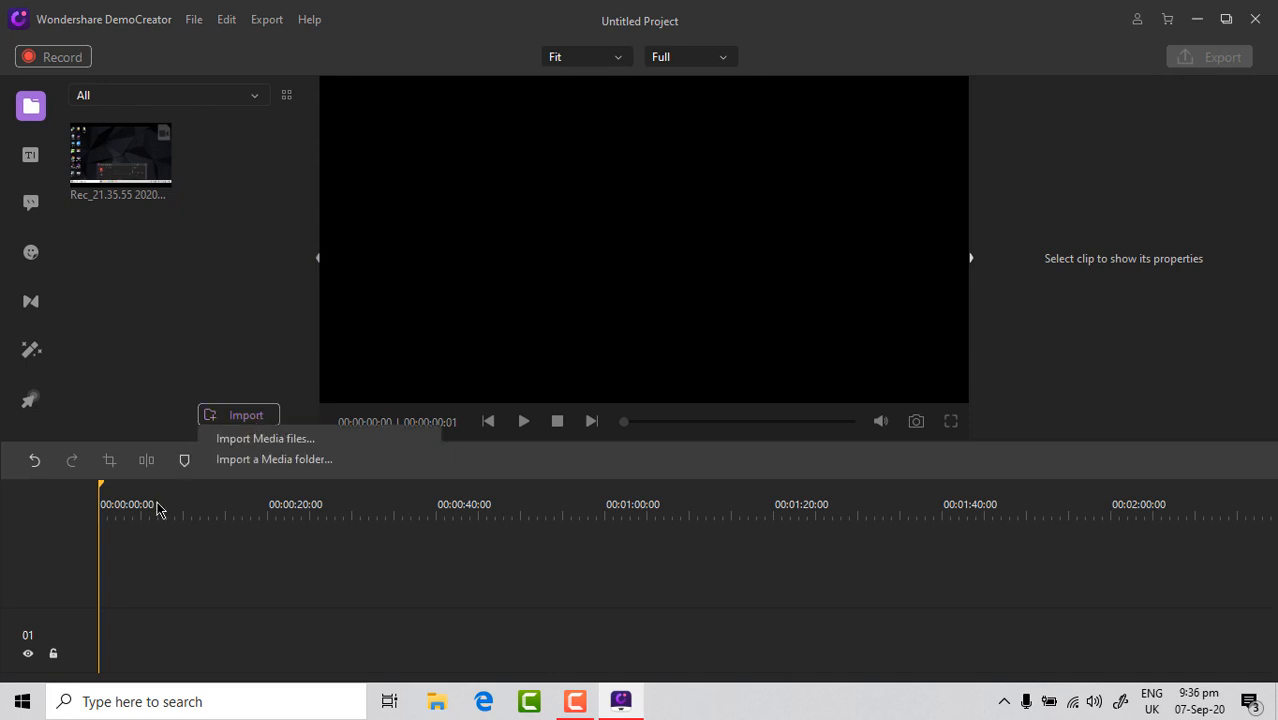
{"action": "left_click", "coordinate": [232, 438]}
{"action": "left_click", "coordinate": [480, 158]}
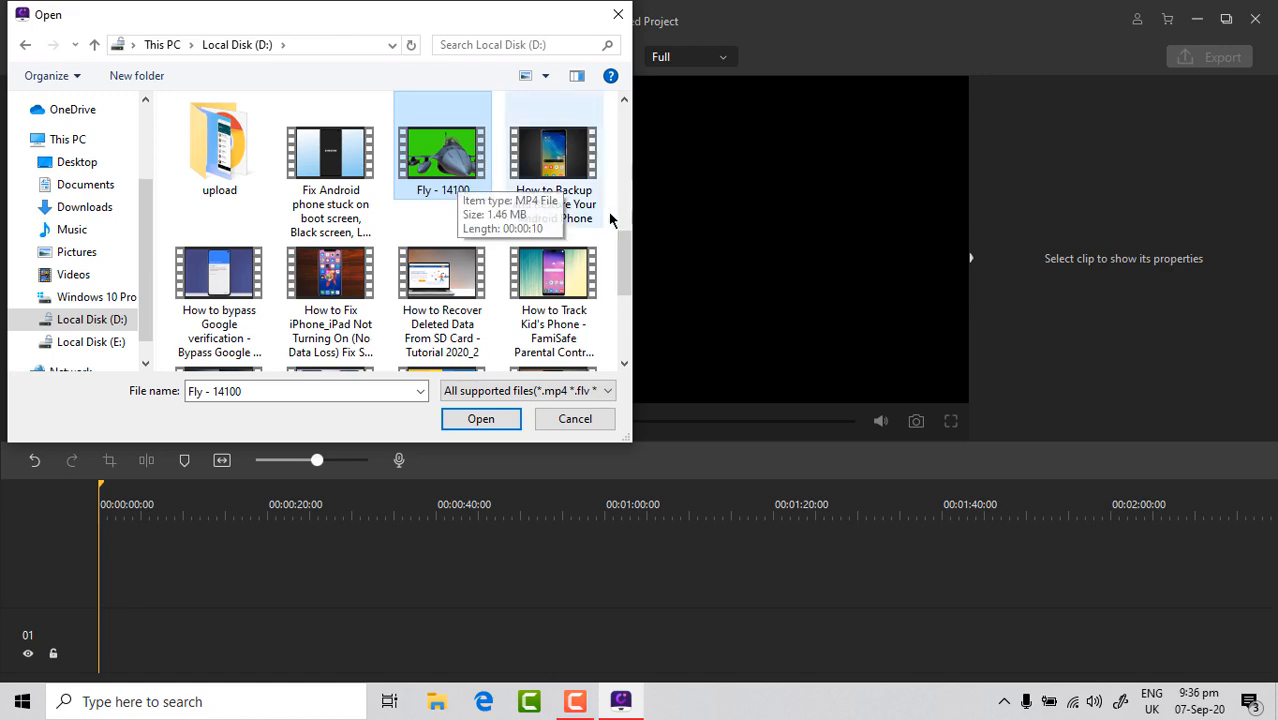
{"action": "scroll", "coordinate": [440, 250], "scroll_direction": "down", "scroll_amount": 3}
{"action": "left_click", "coordinate": [335, 290], "text": "ctrl"}
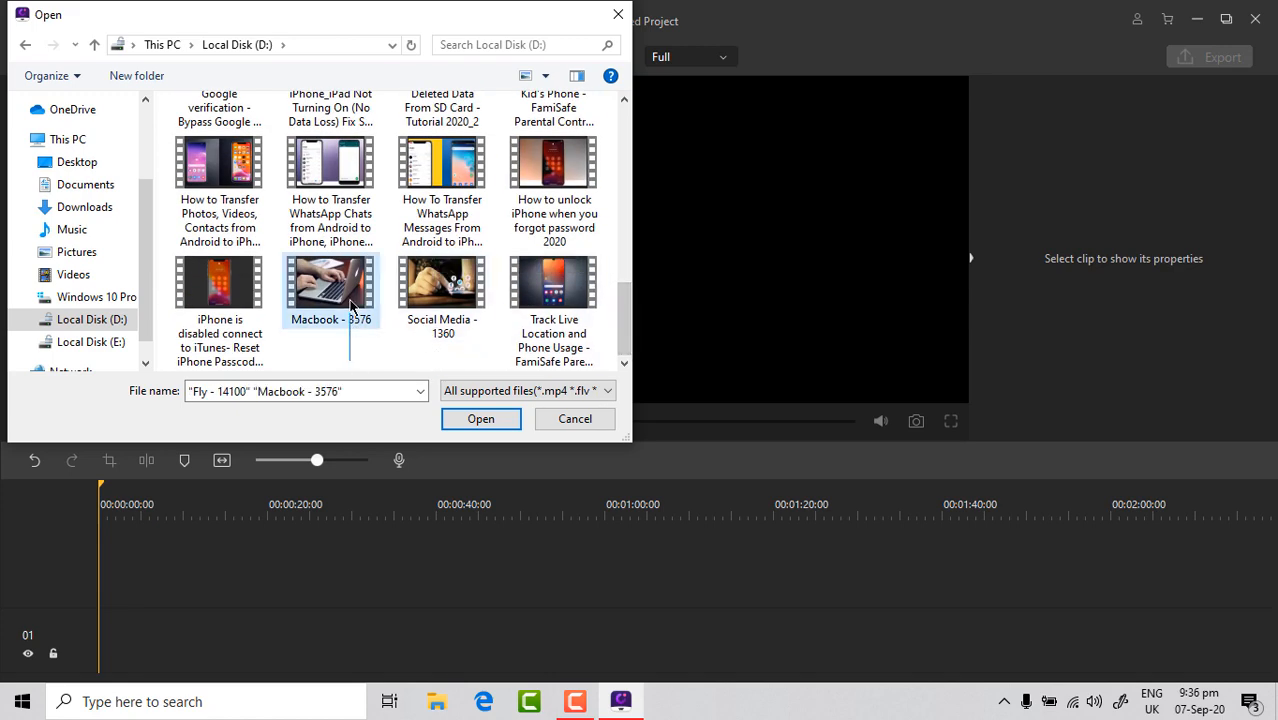
{"action": "left_click", "coordinate": [450, 300], "text": "ctrl"}
{"action": "left_click", "coordinate": [480, 419]}
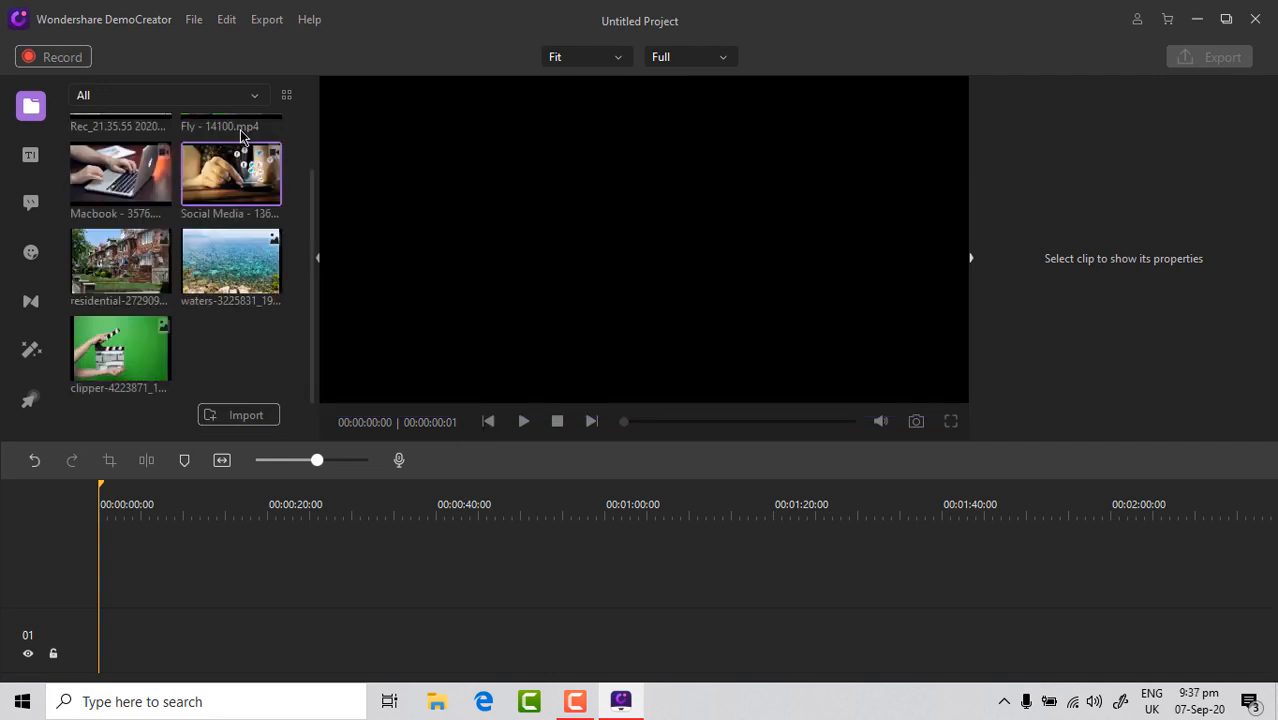
Step: Filter the media library by Video, Picture and Audio in turn, and return to All
{"action": "left_click", "coordinate": [236, 97]}
{"action": "left_click", "coordinate": [208, 139]}
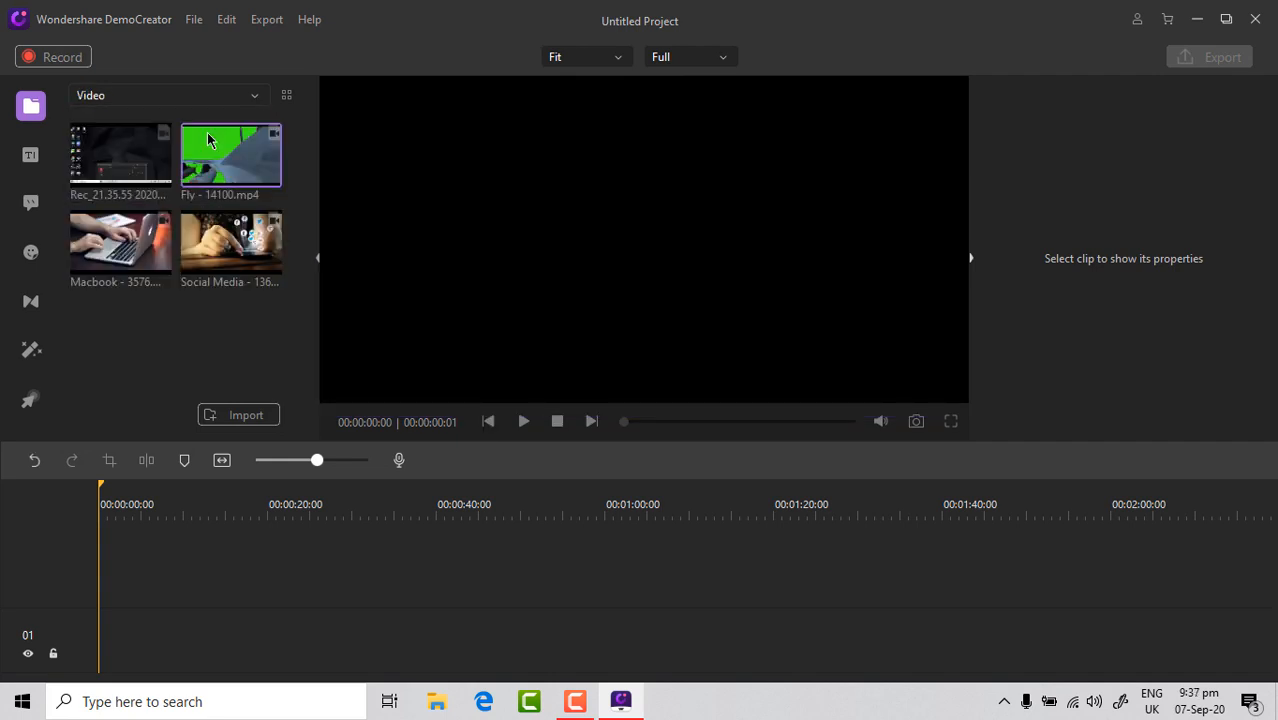
{"action": "left_click", "coordinate": [216, 95]}
{"action": "left_click", "coordinate": [210, 163]}
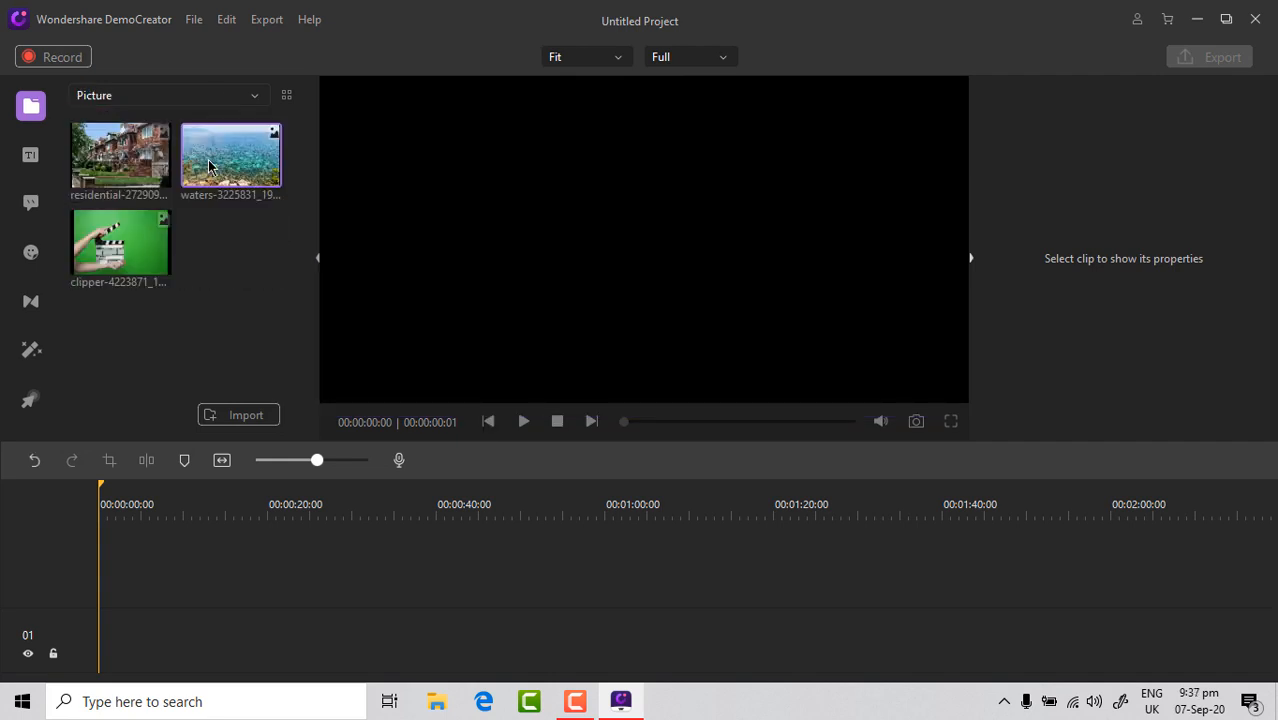
{"action": "left_click", "coordinate": [216, 100]}
{"action": "left_click", "coordinate": [190, 185]}
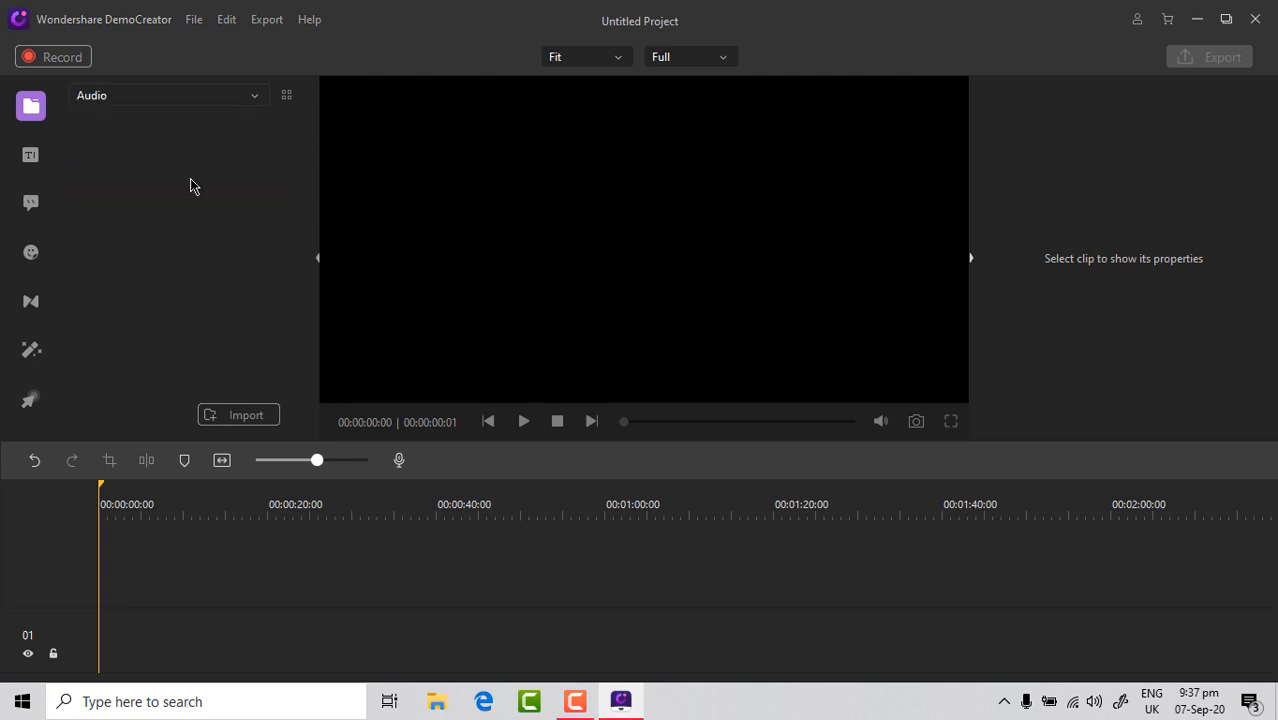
{"action": "left_click", "coordinate": [217, 100]}
{"action": "left_click", "coordinate": [203, 118]}
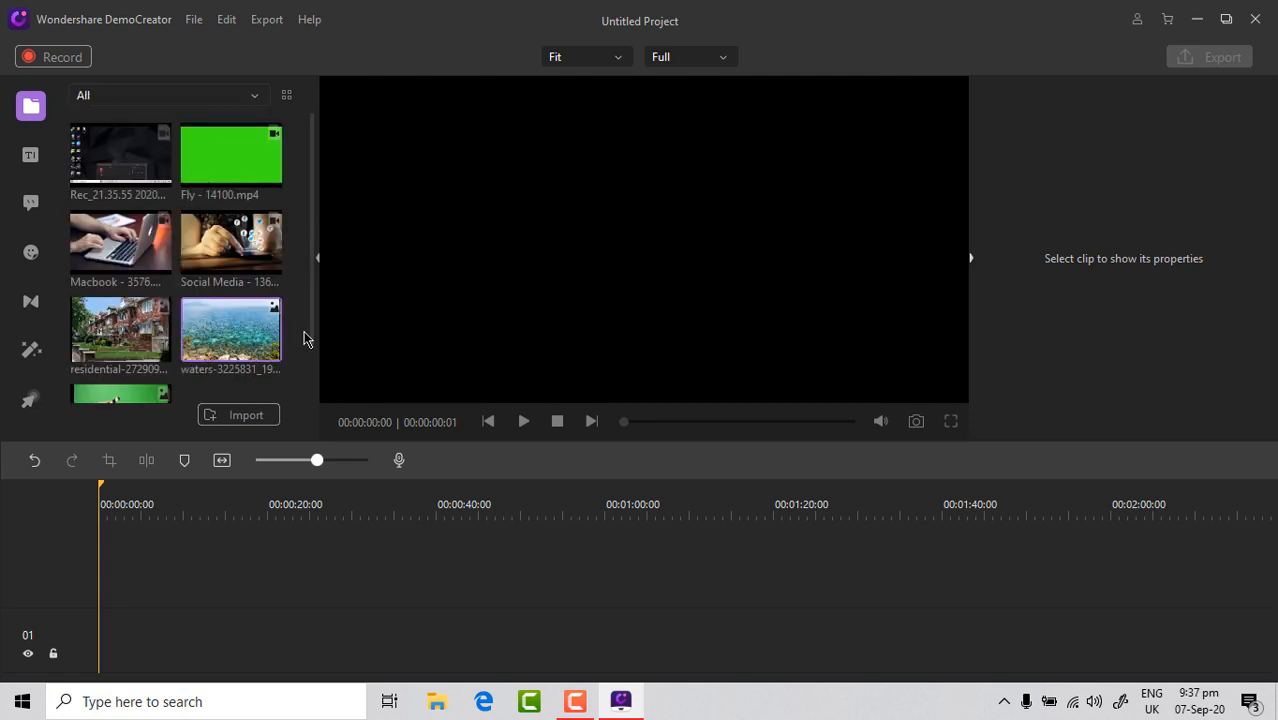
Step: Add Macbook - 3576.mp4 to the timeline at the playhead and play it, pausing at 00:00:06:21
{"action": "right_click", "coordinate": [133, 230]}
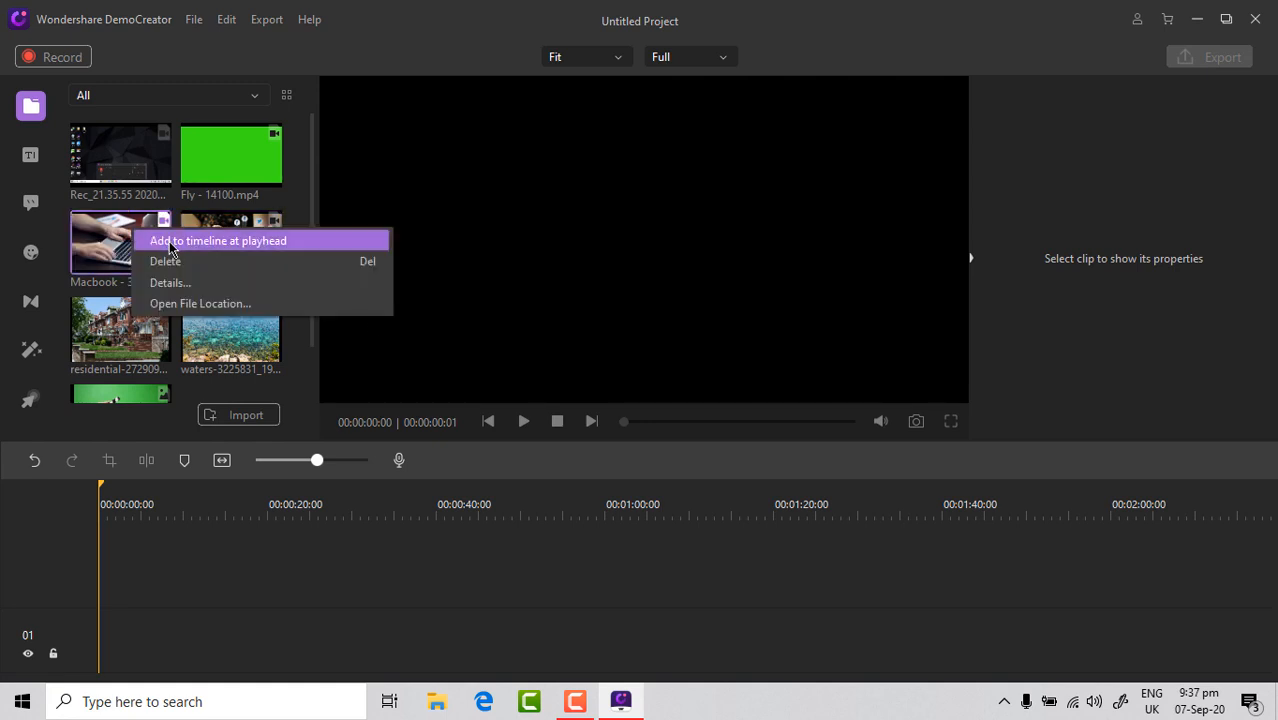
{"action": "left_click", "coordinate": [170, 245]}
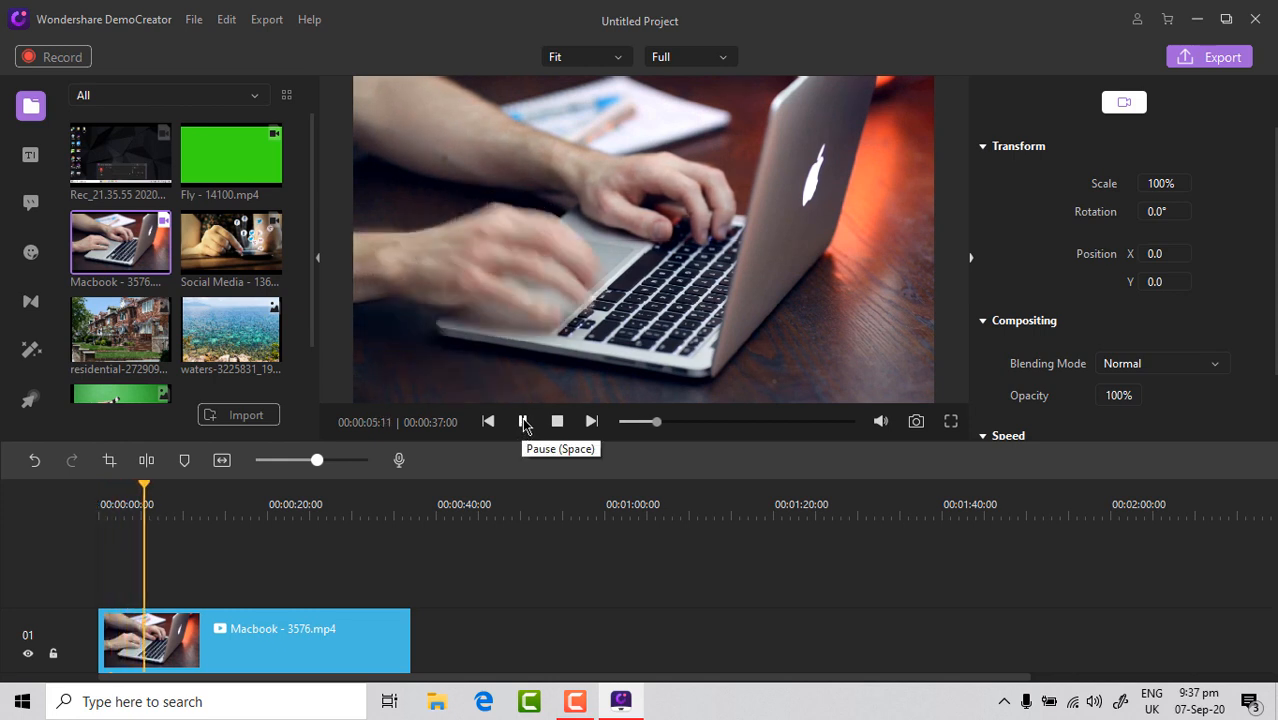
{"action": "left_click", "coordinate": [523, 421]}
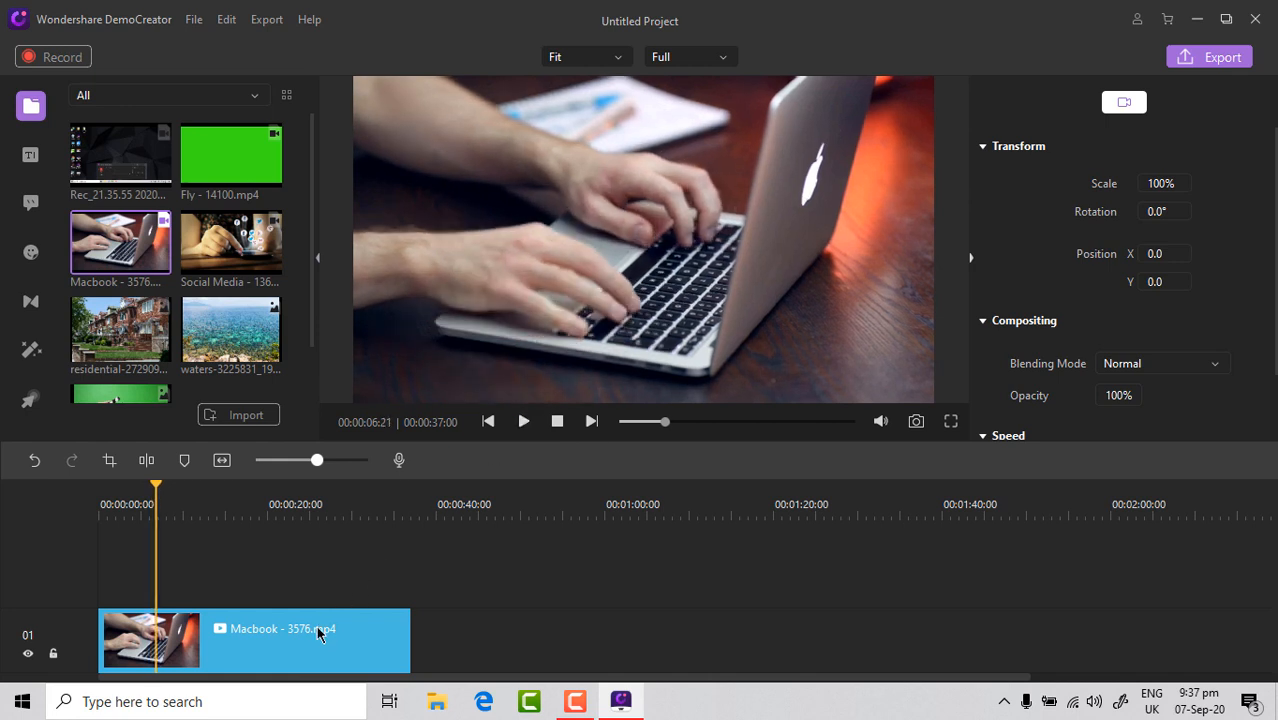
Step: Split the Macbook - 3576.mp4 clip at the playhead and play across the cut, pausing at 00:00:09:08
{"action": "right_click", "coordinate": [296, 645]}
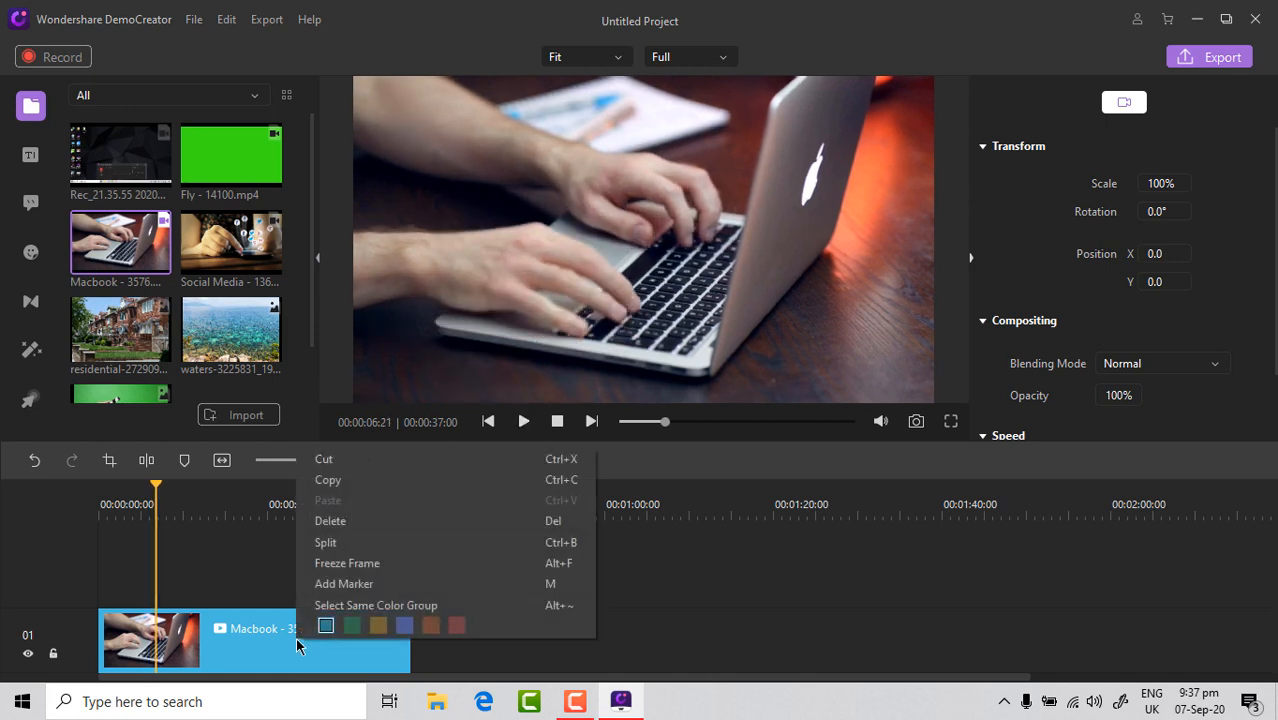
{"action": "left_click", "coordinate": [320, 543]}
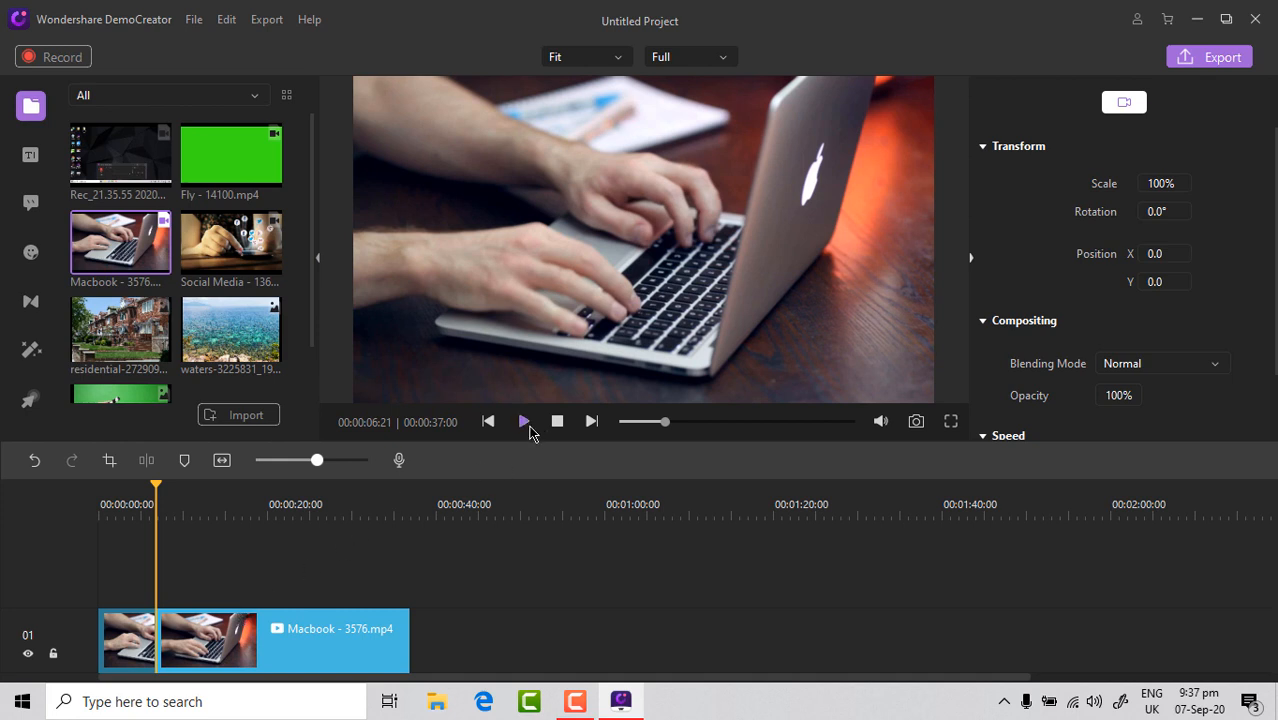
{"action": "left_click", "coordinate": [530, 427]}
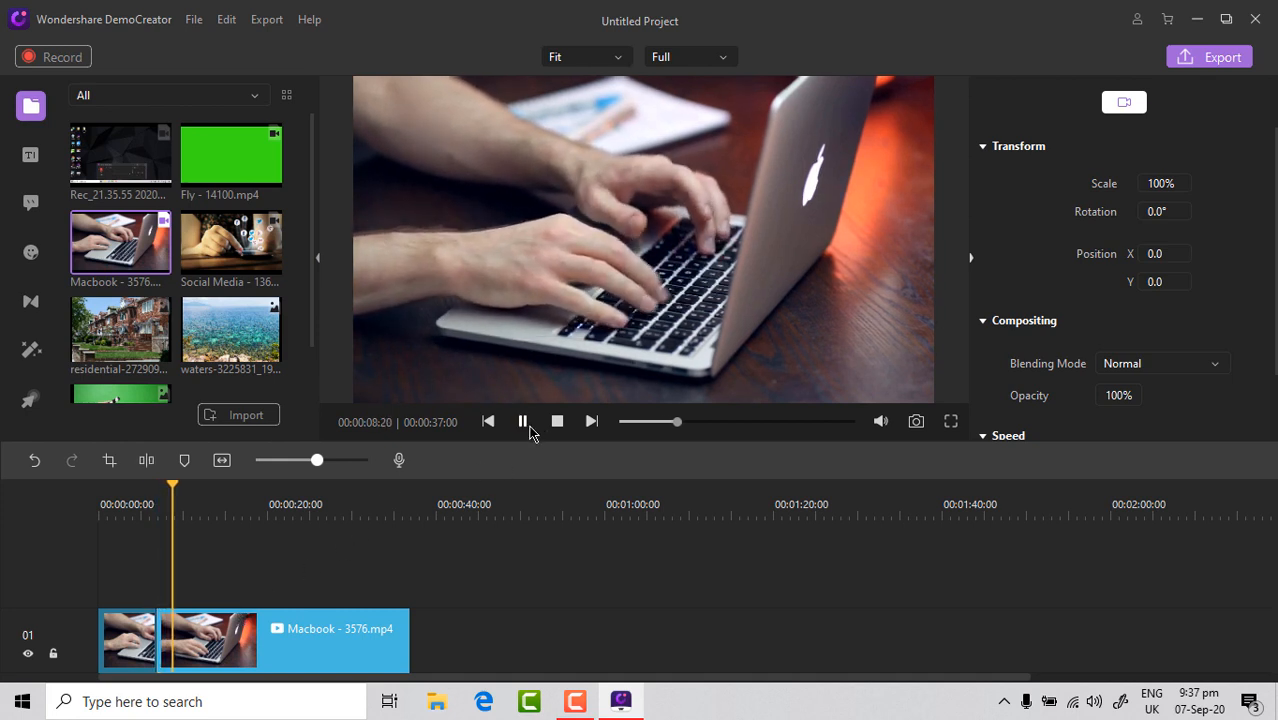
{"action": "left_click", "coordinate": [528, 425]}
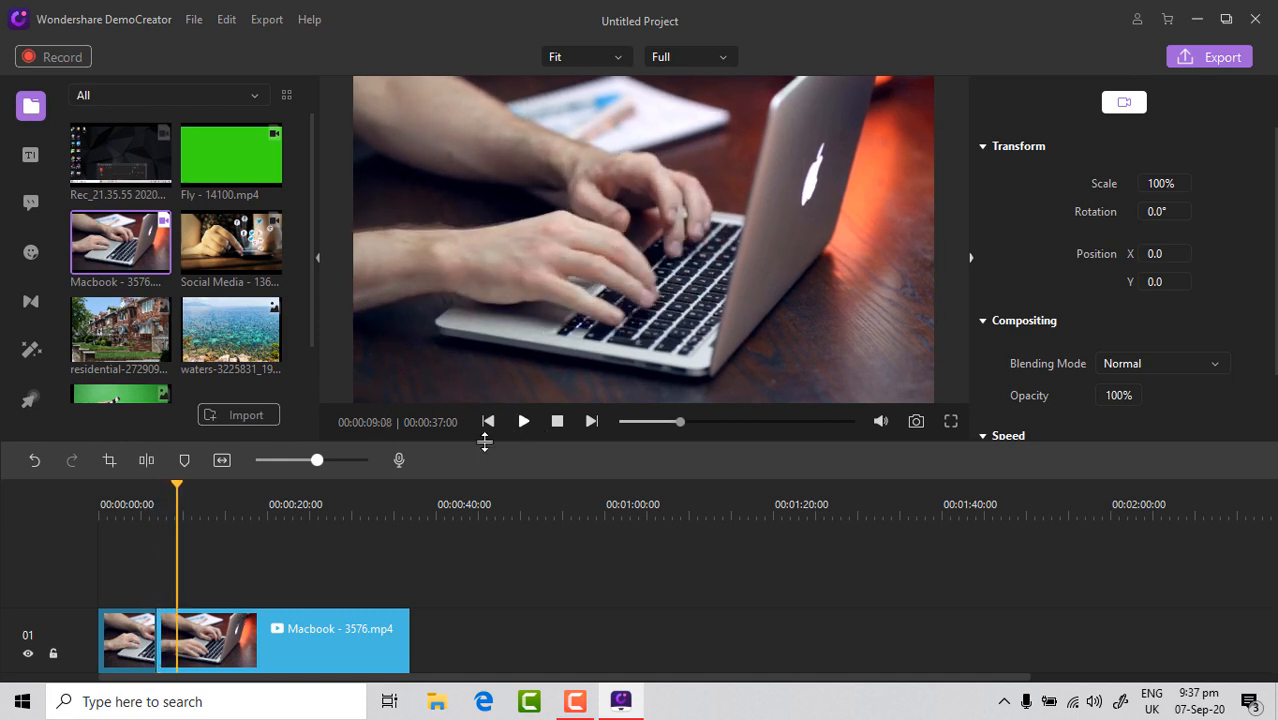
Step: Cut the section from 00:00:06:21 to 00:00:09:08 out of the Macbook - 3576.mp4 clip and close the gap
{"action": "left_click", "coordinate": [148, 462]}
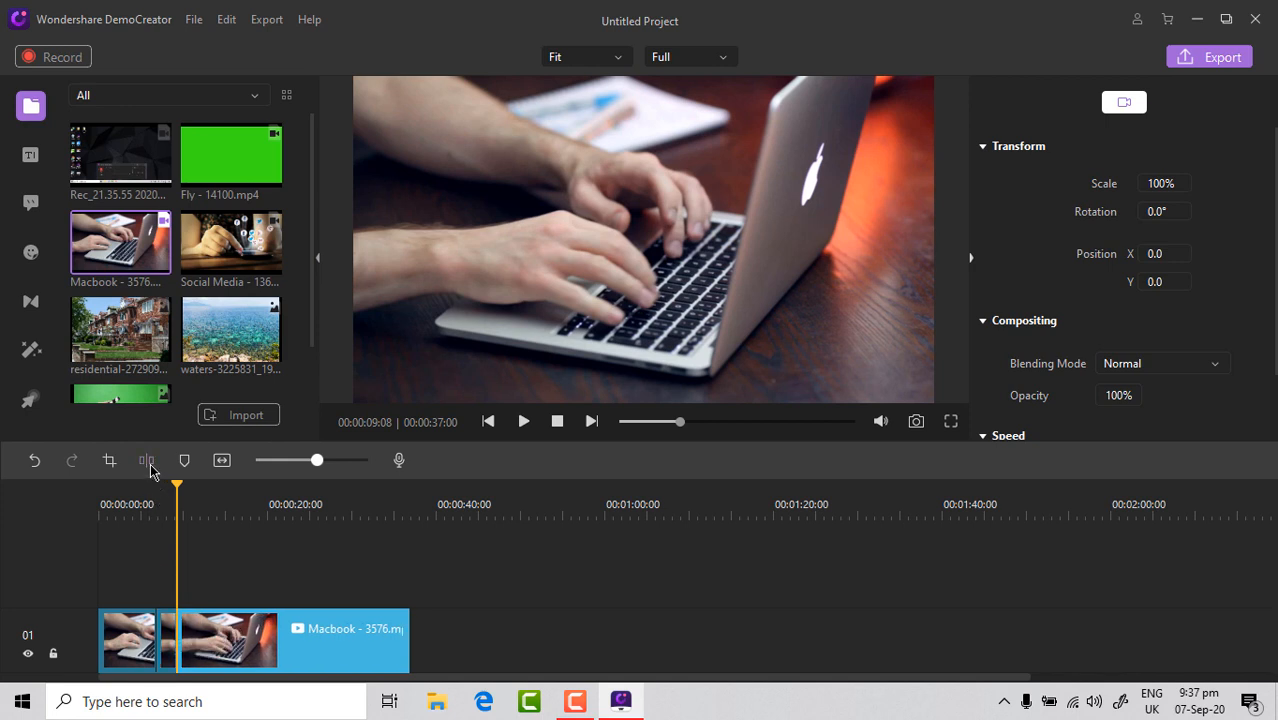
{"action": "left_click", "coordinate": [165, 642]}
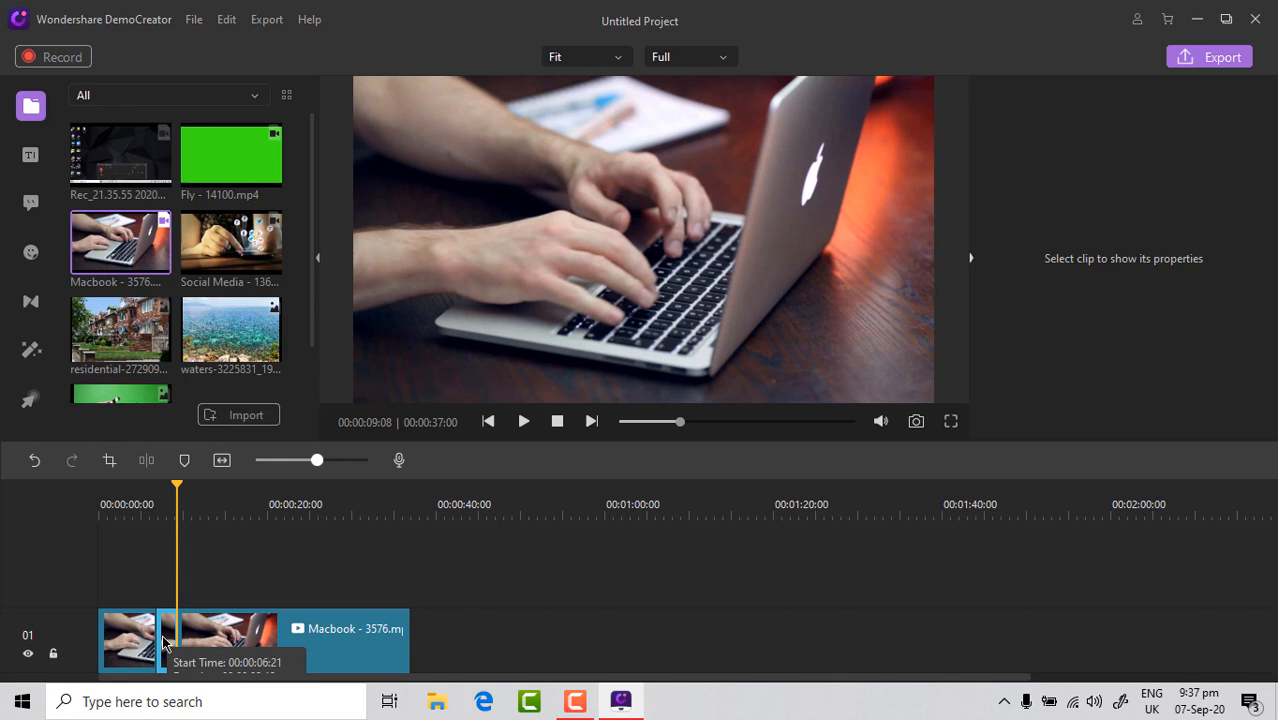
{"action": "key", "text": "Delete"}
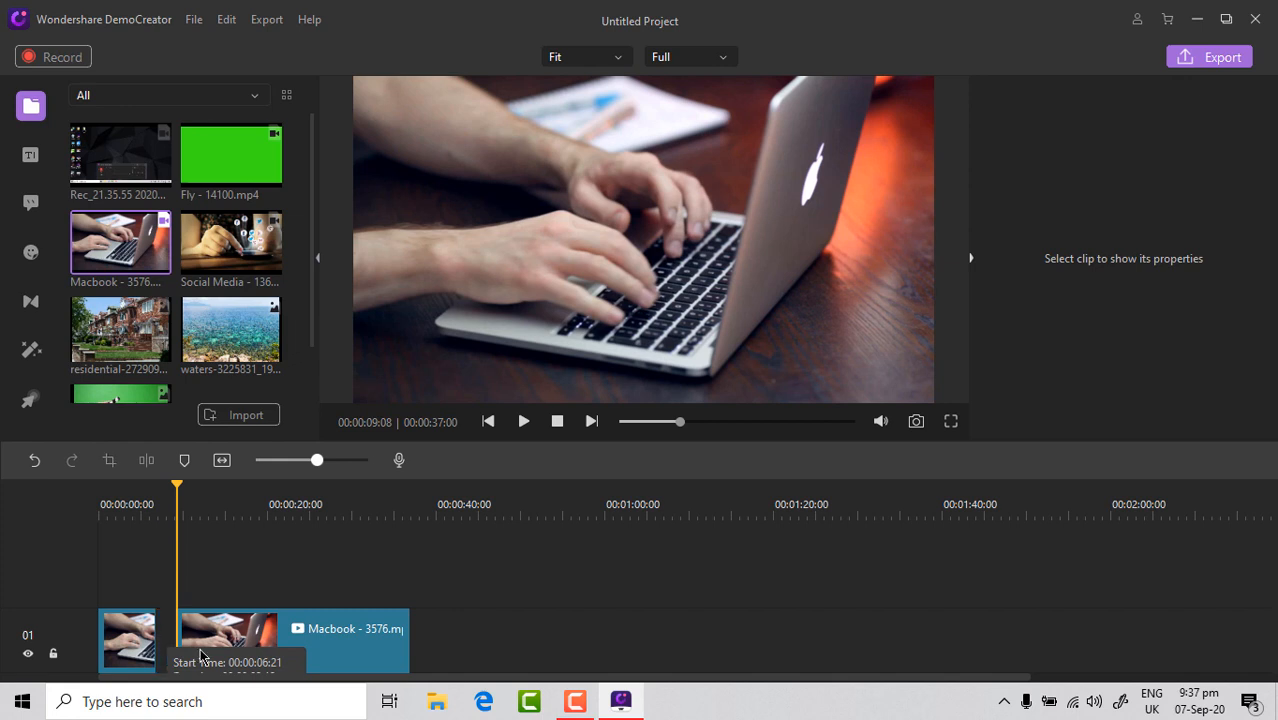
{"action": "left_click", "coordinate": [200, 656]}
{"action": "left_click_drag", "start_coordinate": [200, 656], "coordinate": [179, 656]}
{"action": "left_click", "coordinate": [180, 568]}
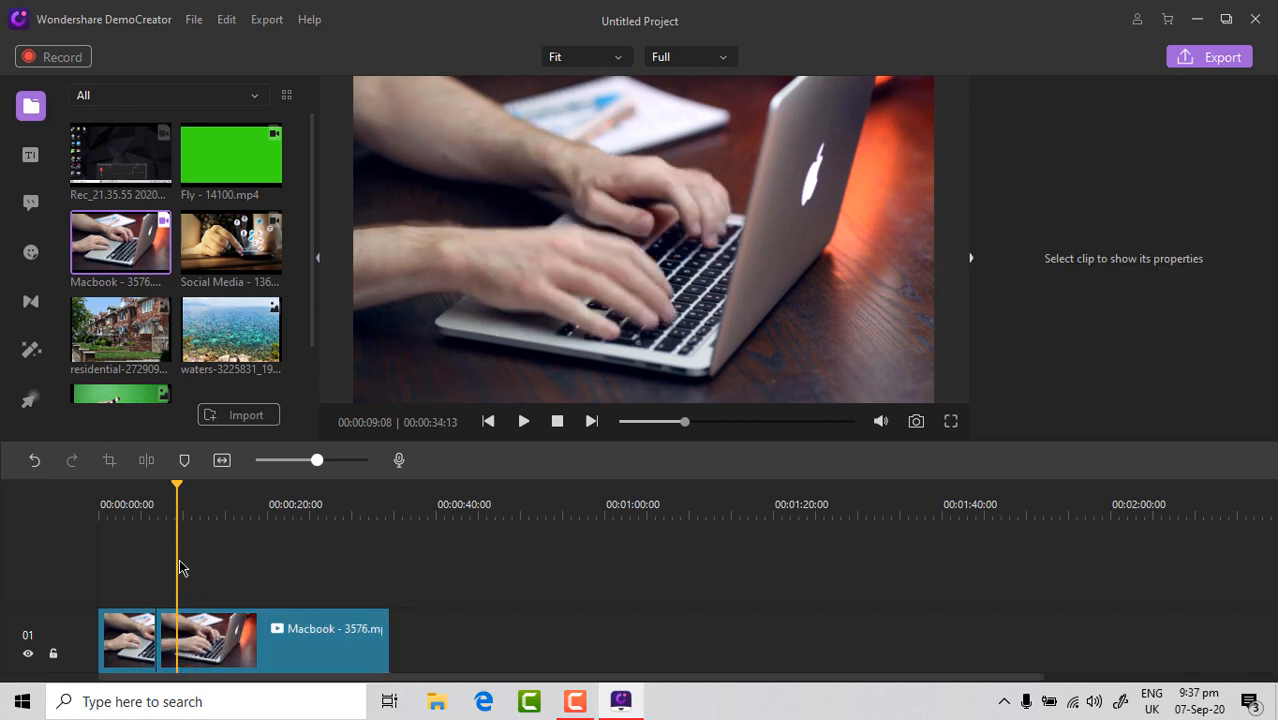
Step: Play across the new join between the two Macbook - 3576.mp4 clips, pausing at 00:00:08:20
{"action": "mouse_move", "coordinate": [143, 503]}
{"action": "left_mouse_down"}
{"action": "mouse_move", "coordinate": [104, 503]}
{"action": "mouse_move", "coordinate": [141, 503]}
{"action": "left_mouse_up"}
{"action": "left_click", "coordinate": [530, 419]}
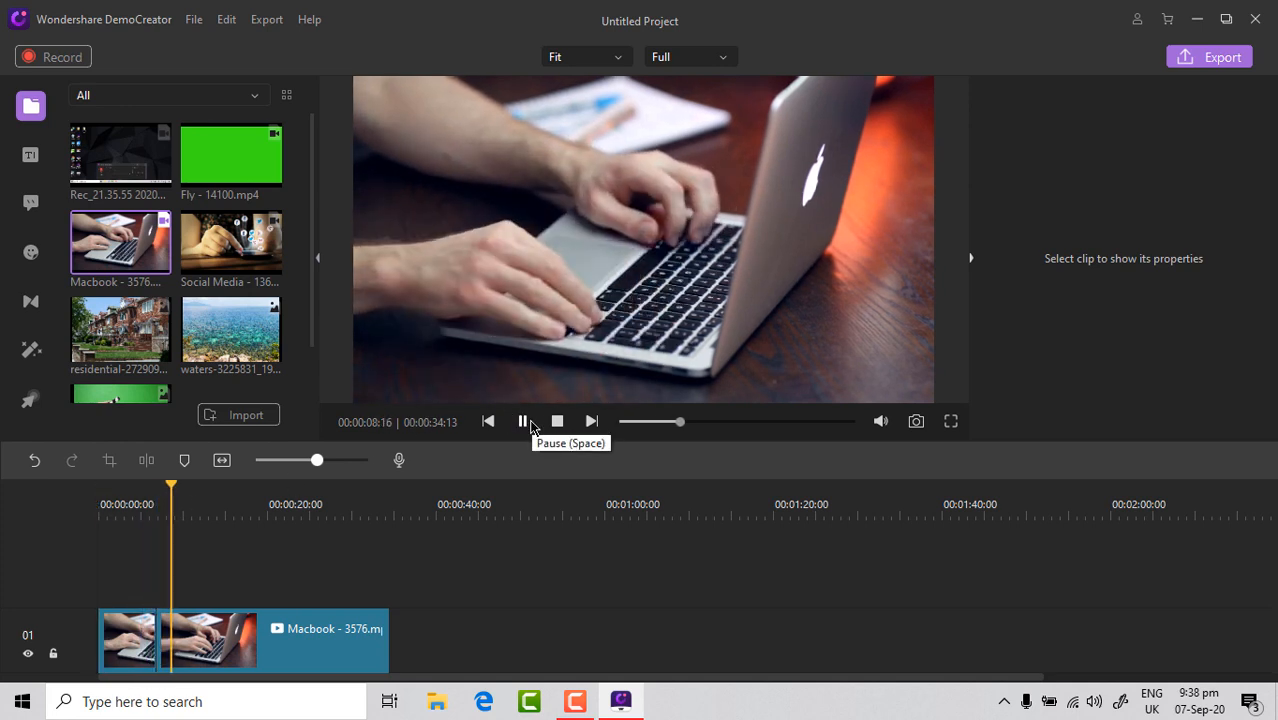
{"action": "left_click", "coordinate": [530, 424]}
{"action": "scroll", "coordinate": [200, 255], "scroll_direction": "down", "scroll_amount": 1}
{"action": "scroll", "coordinate": [172, 262], "scroll_direction": "up", "scroll_amount": 1}
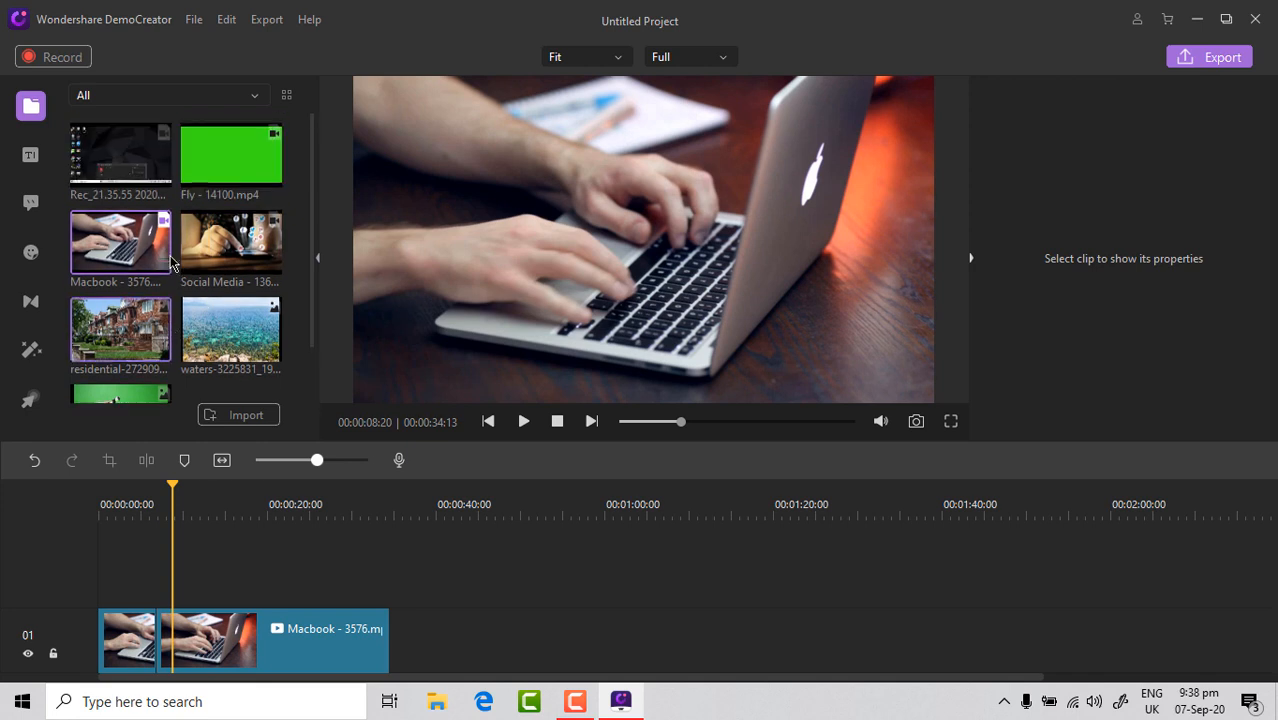
Step: Place the Opener 3 title at the start of track 01 and move both Macbook - 3576.mp4 clips directly behind it
{"action": "left_click", "coordinate": [40, 156]}
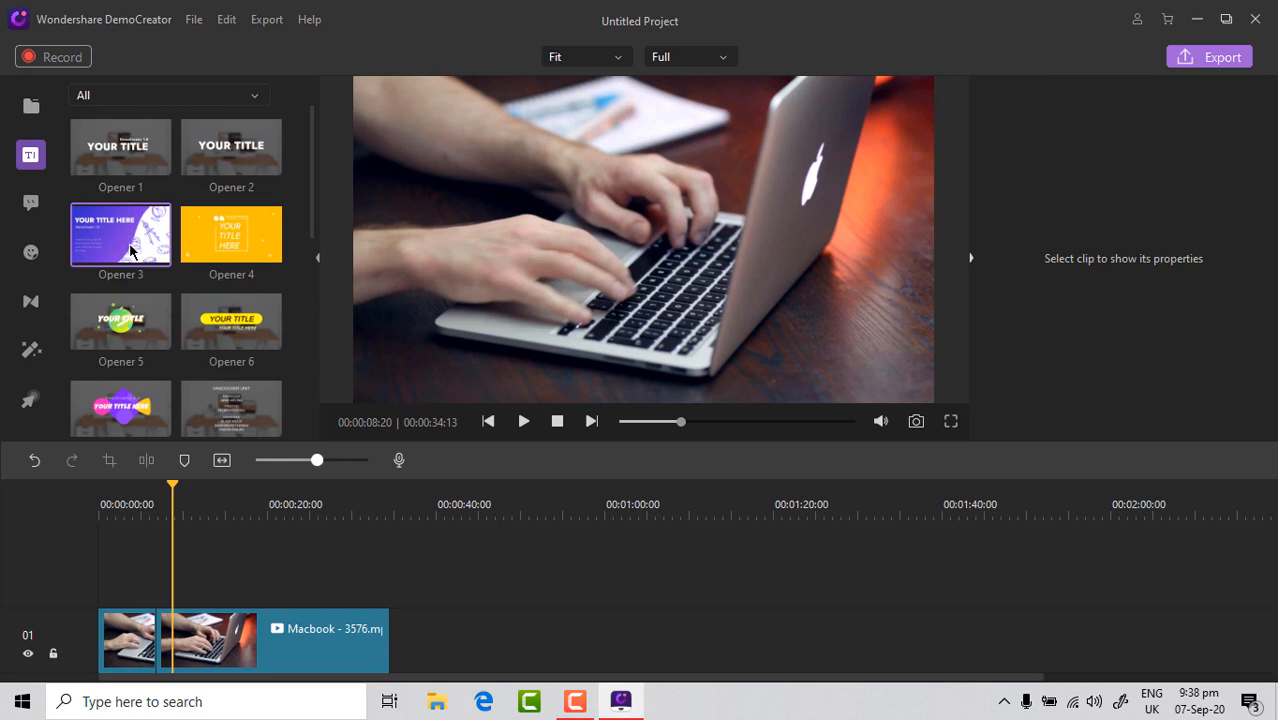
{"action": "left_click", "coordinate": [242, 645]}
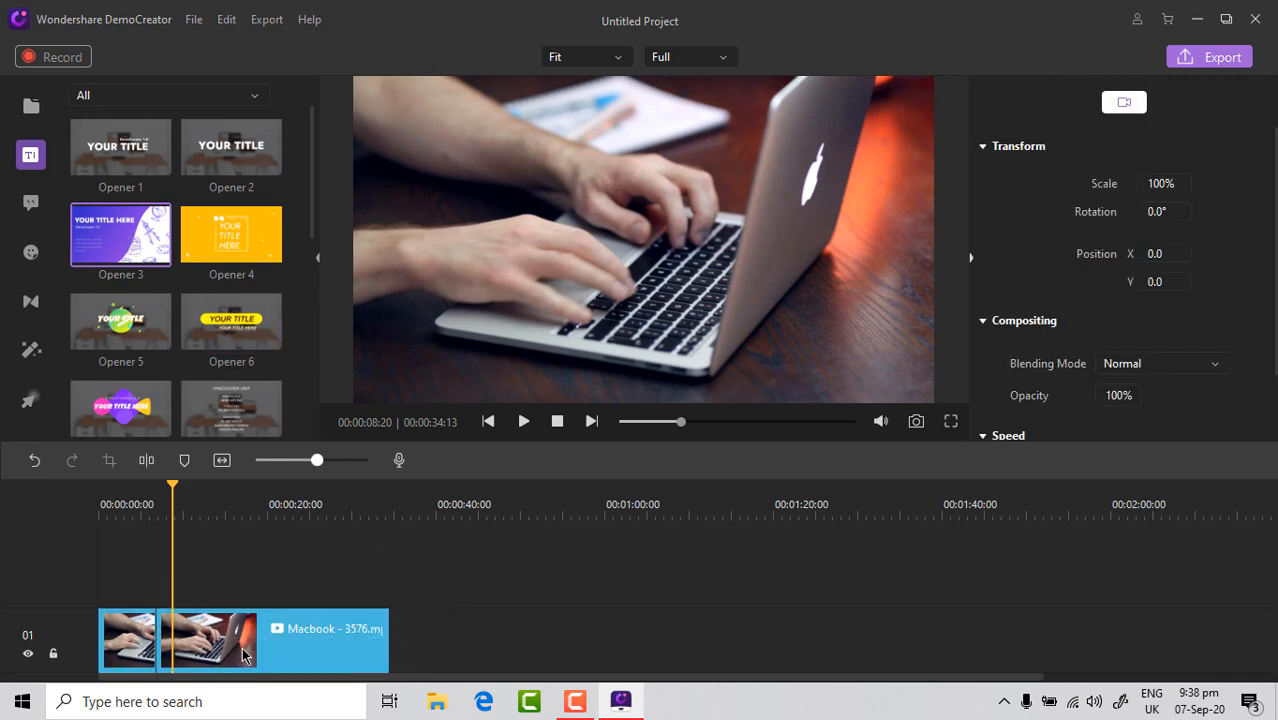
{"action": "left_click_drag", "start_coordinate": [274, 642], "coordinate": [308, 593]}
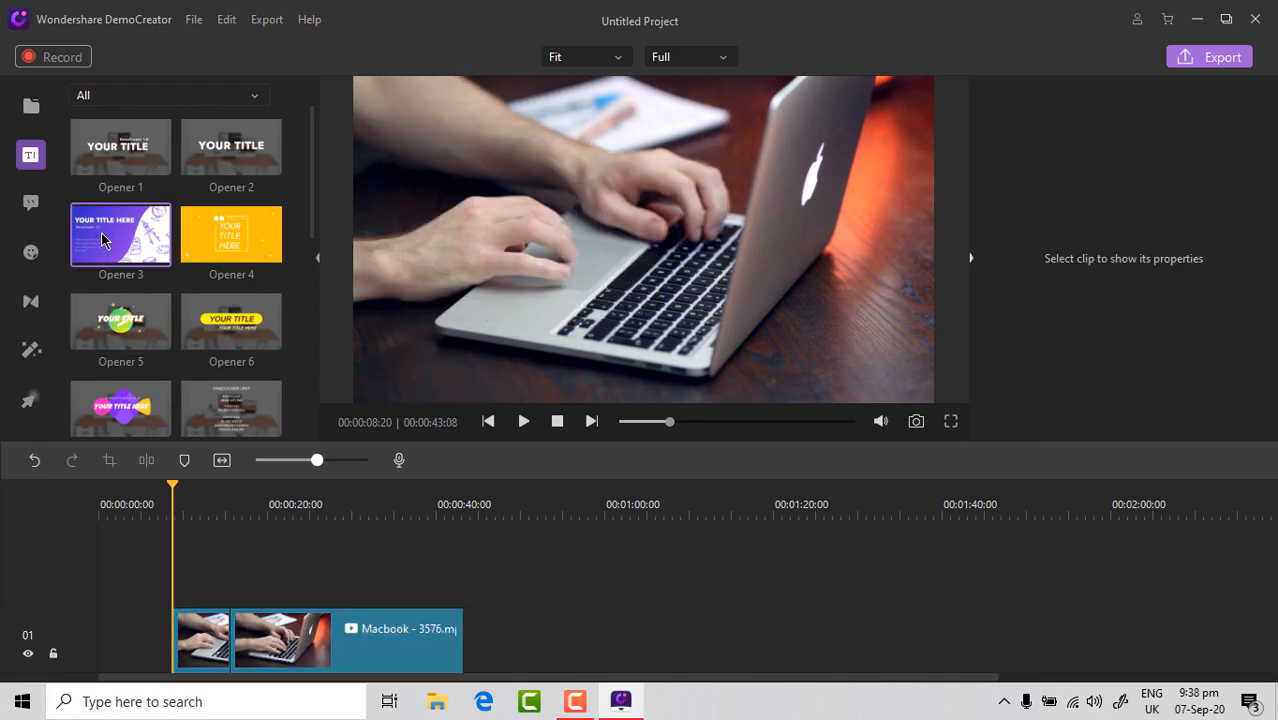
{"action": "left_click_drag", "start_coordinate": [103, 240], "coordinate": [120, 580]}
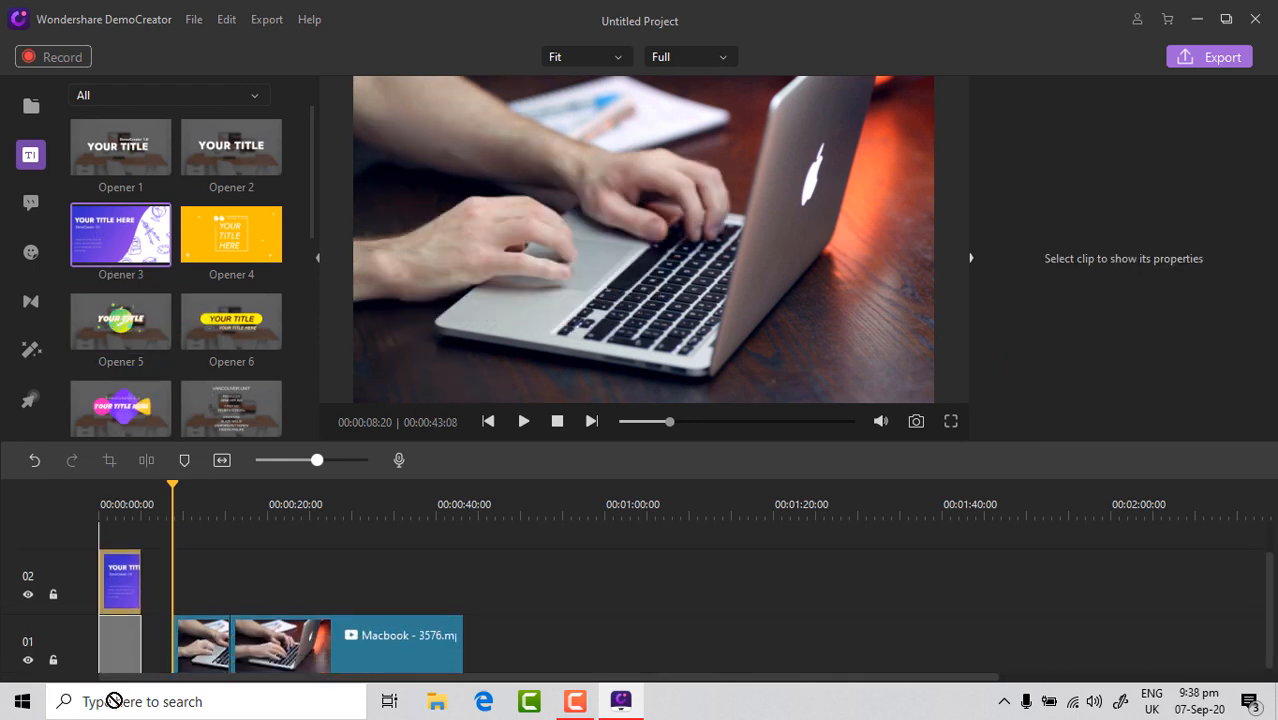
{"action": "left_click_drag", "start_coordinate": [114, 701], "coordinate": [118, 650]}
{"action": "left_click_drag", "start_coordinate": [499, 638], "coordinate": [214, 668]}
{"action": "left_click_drag", "start_coordinate": [212, 660], "coordinate": [176, 662]}
Step: Play the opener title from the start of the timeline, pausing at 00:00:02:07
{"action": "left_click", "coordinate": [94, 523]}
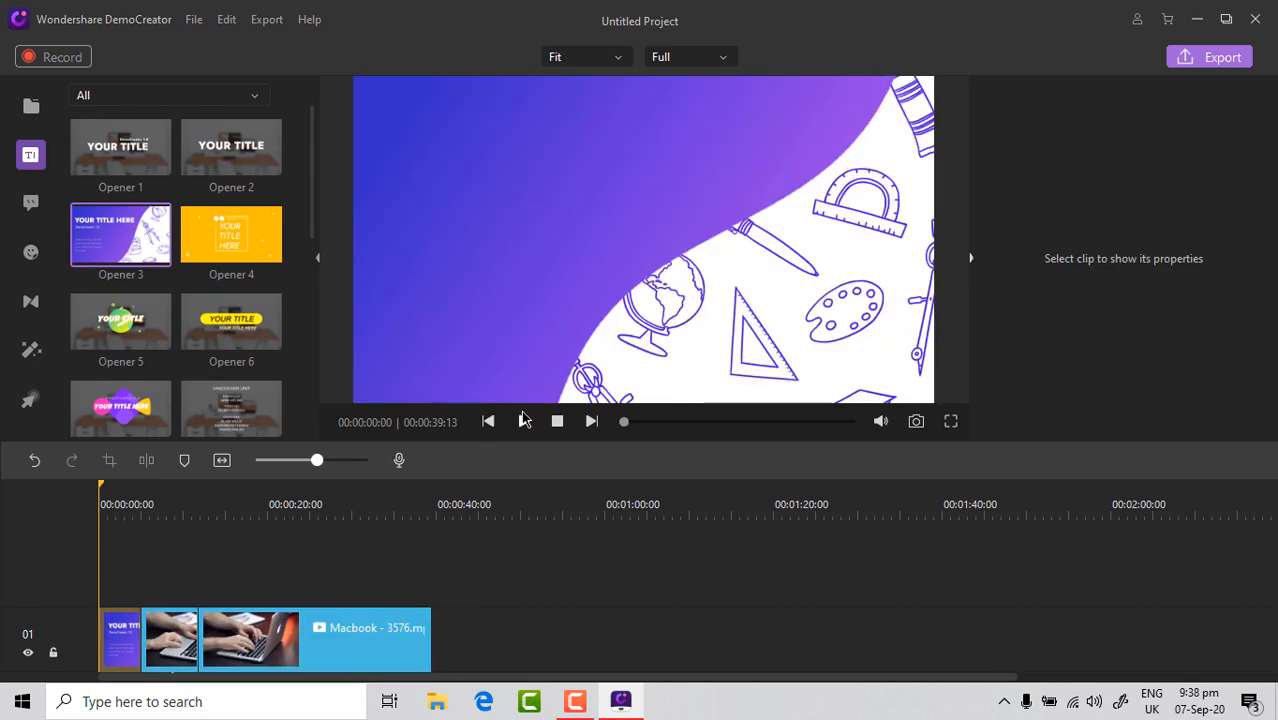
{"action": "left_click", "coordinate": [523, 420]}
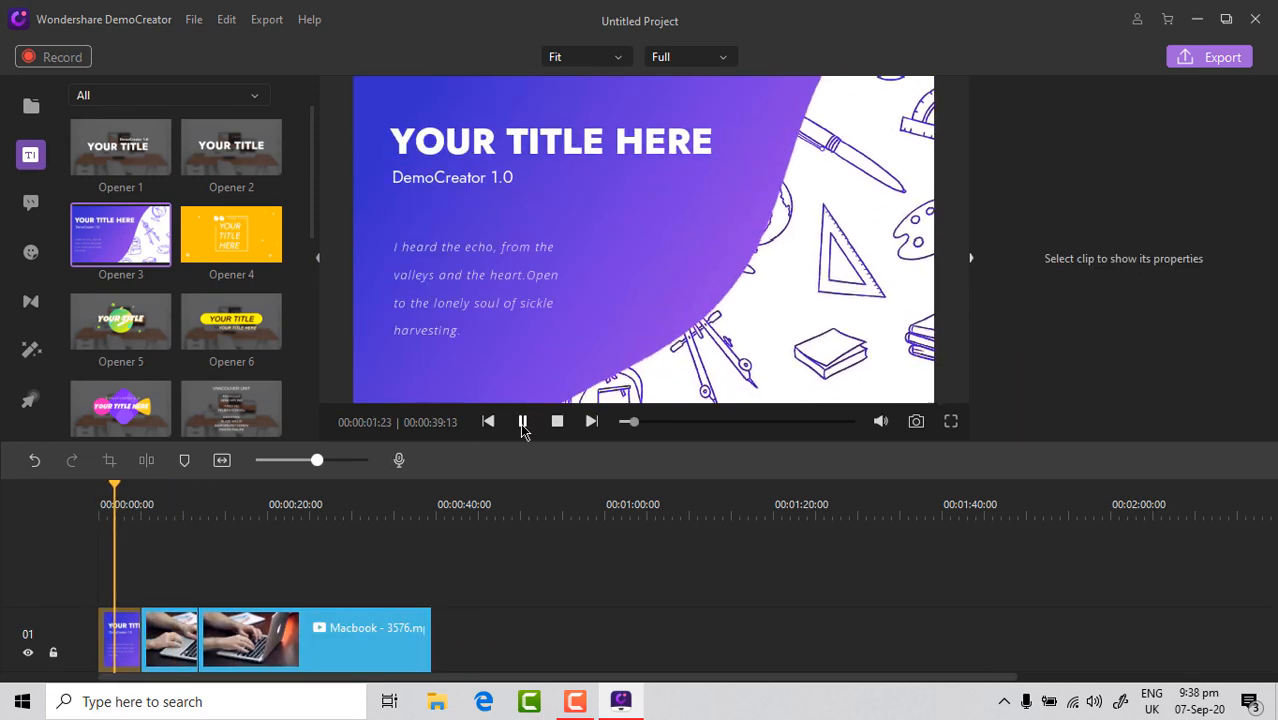
{"action": "left_click", "coordinate": [523, 422]}
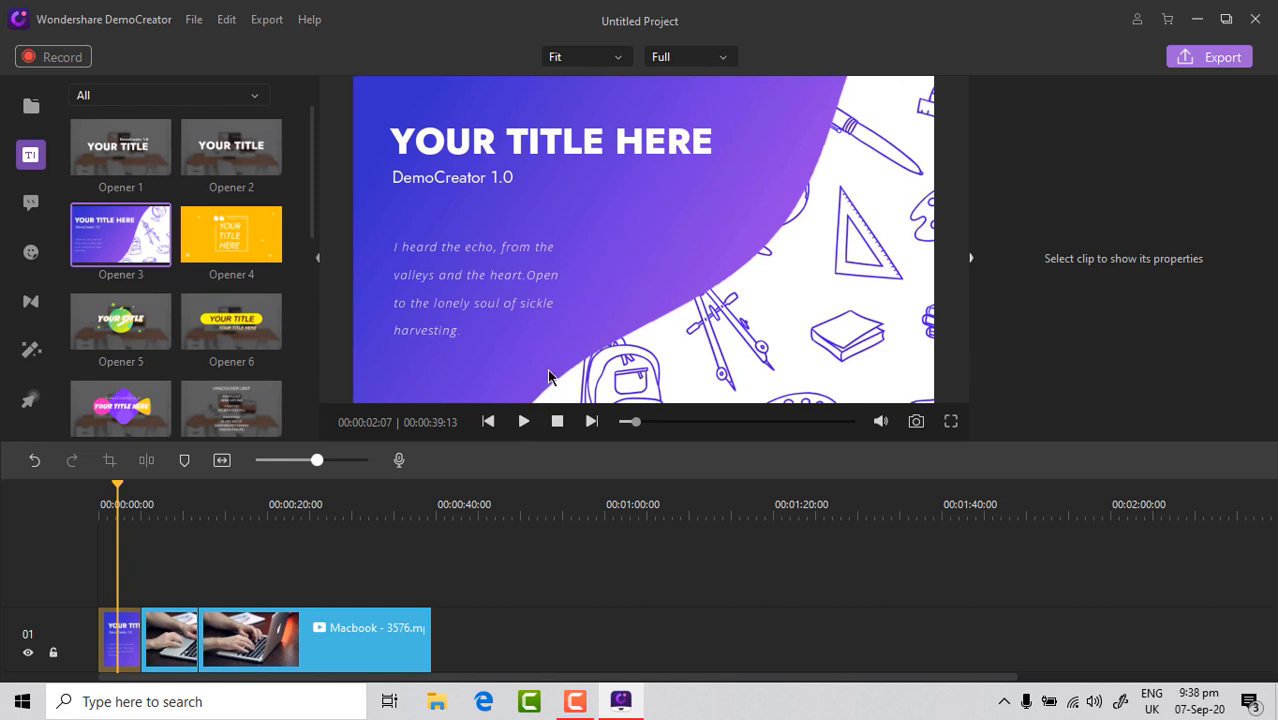
Step: Replace the opener's "YOUR TITLE HERE" heading with a person's full name and resume playback
{"action": "left_click", "coordinate": [598, 141]}
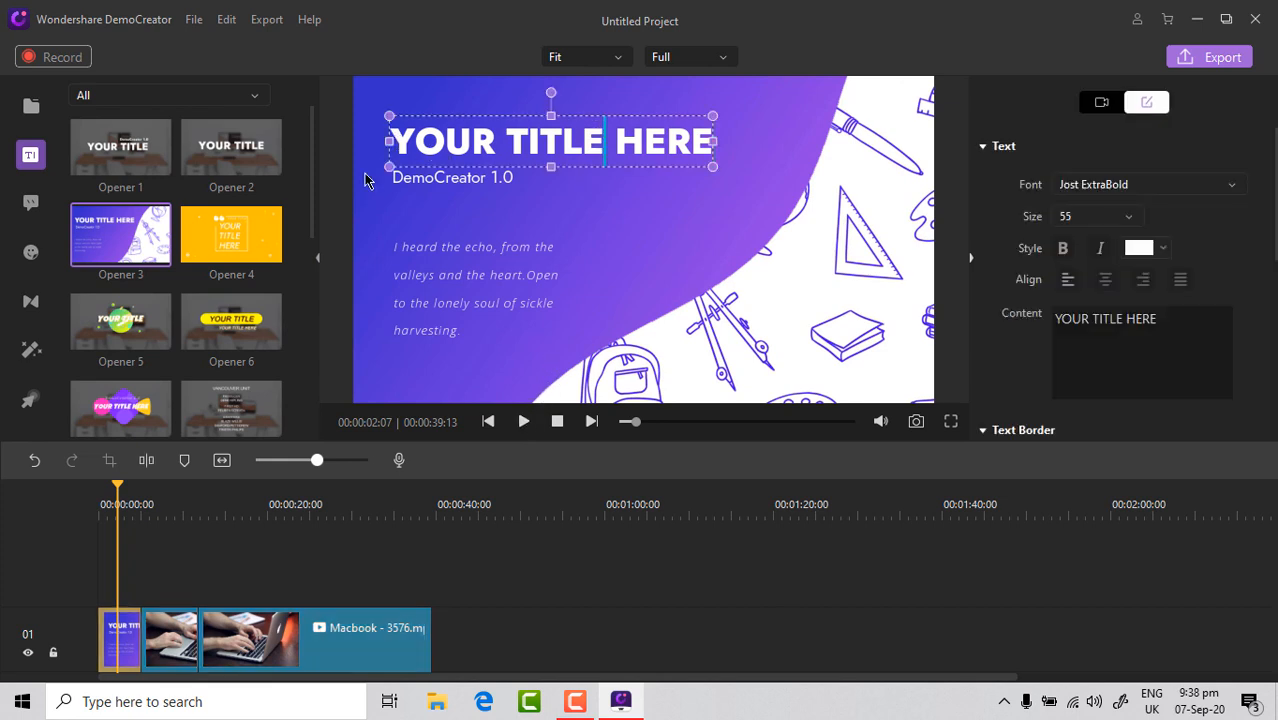
{"action": "scroll", "coordinate": [231, 303], "scroll_direction": "down", "scroll_amount": 1}
{"action": "left_click", "coordinate": [523, 421]}
Step: Add the Lowerthird 6 title to track 02 above the second Macbook clip and play through it, pausing at 00:00:18:06
{"action": "scroll", "coordinate": [261, 295], "scroll_direction": "down", "scroll_amount": 3}
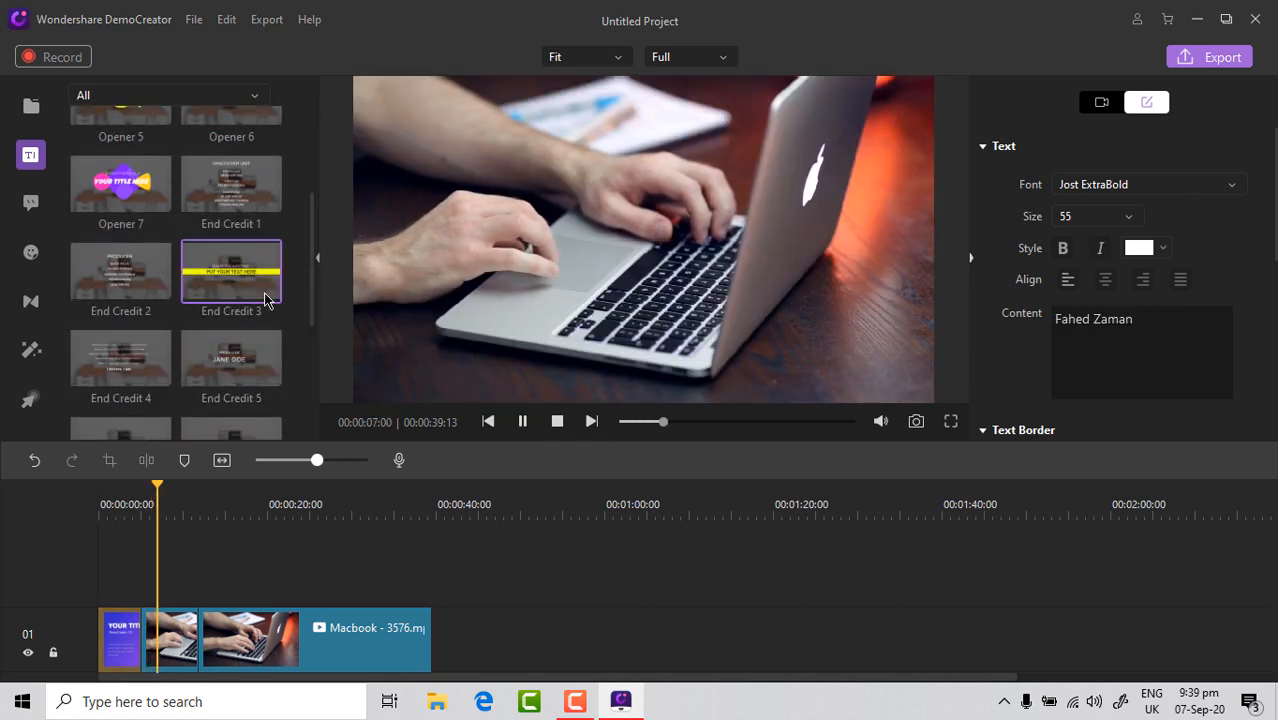
{"action": "scroll", "coordinate": [261, 295], "scroll_direction": "down", "scroll_amount": 3}
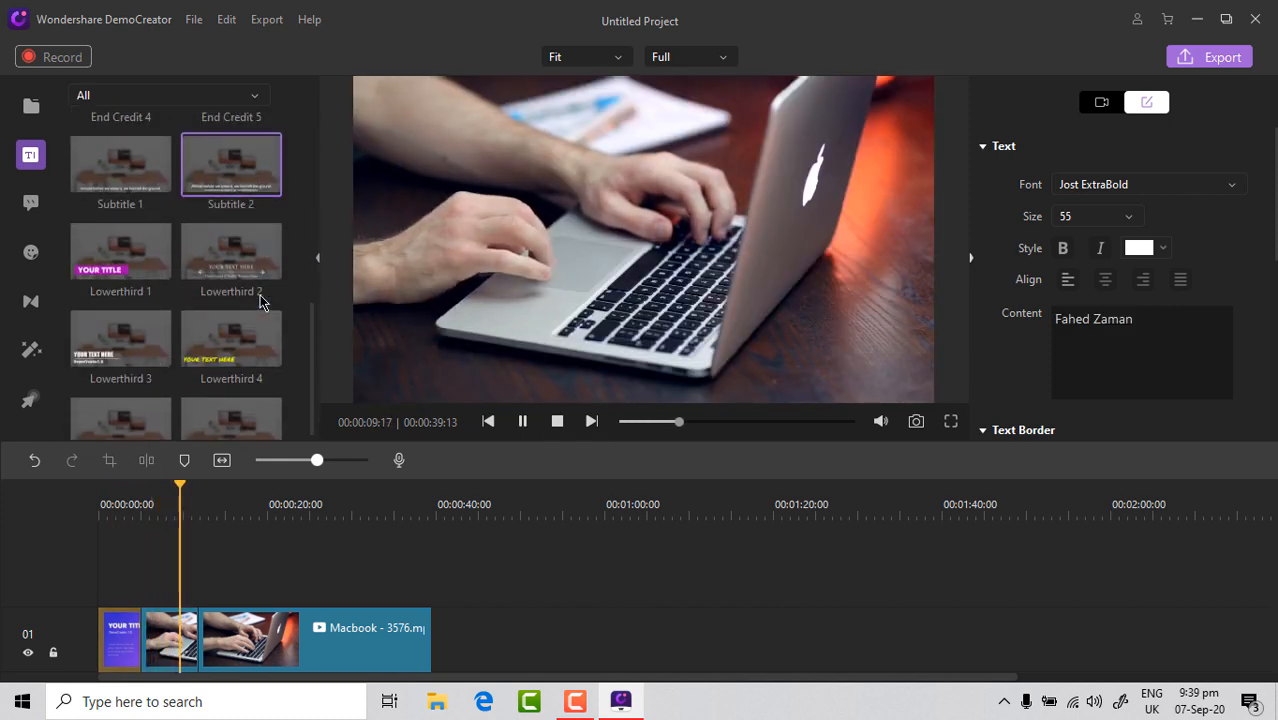
{"action": "left_click_drag", "start_coordinate": [253, 387], "coordinate": [211, 574]}
{"action": "left_click", "coordinate": [523, 421]}
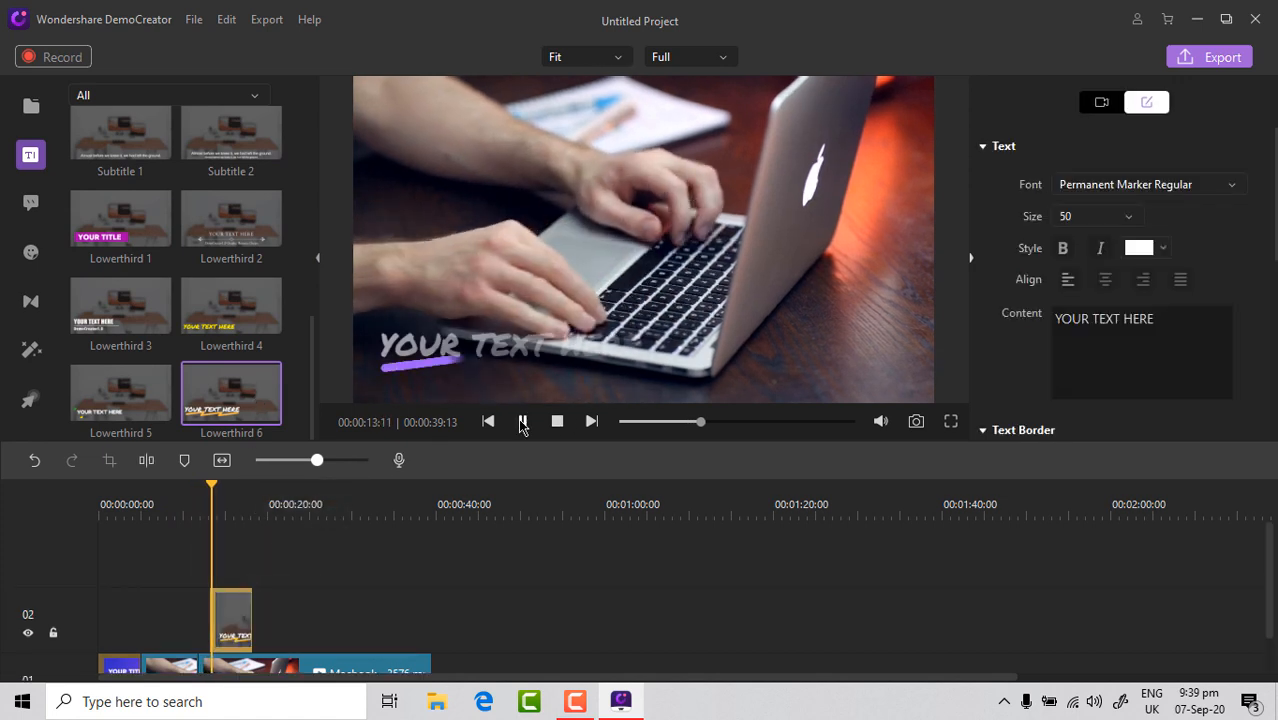
{"action": "left_click", "coordinate": [523, 421]}
{"action": "left_click", "coordinate": [562, 335]}
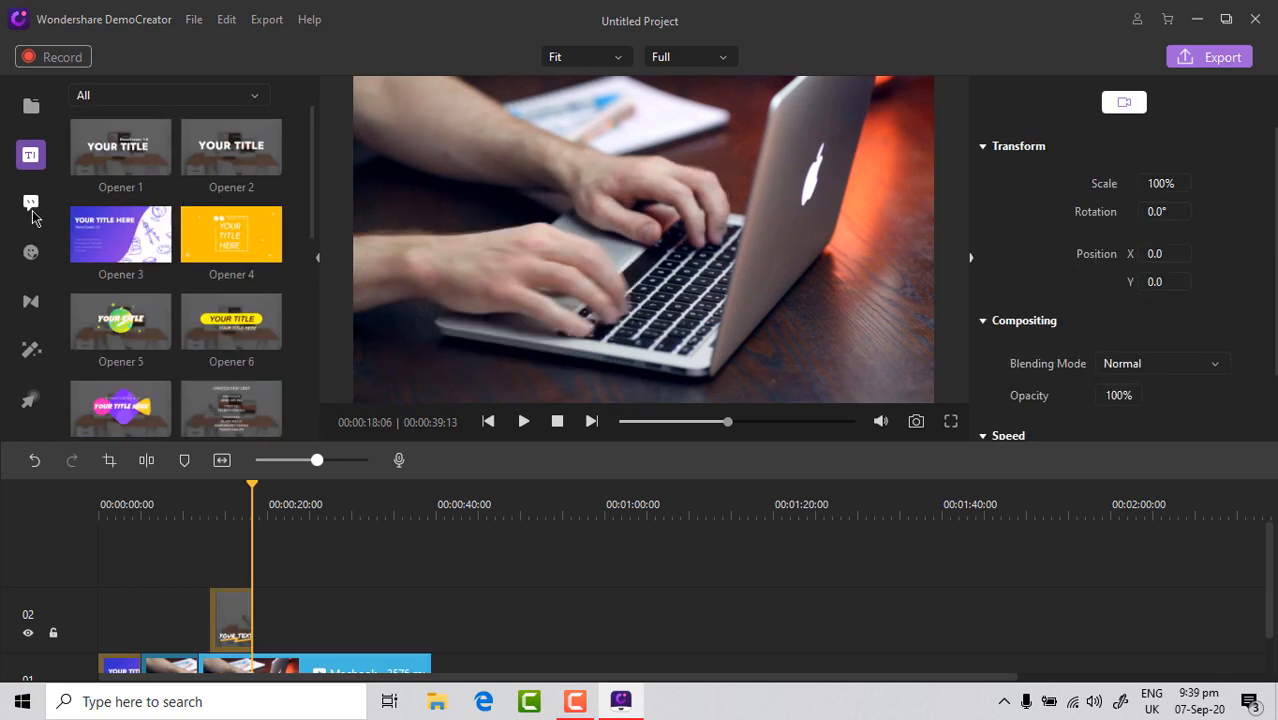
Step: Play to 00:00:21:00, add the Dialog Box 1 annotation there on track 02, and bring it into the preview
{"action": "left_click", "coordinate": [31, 205]}
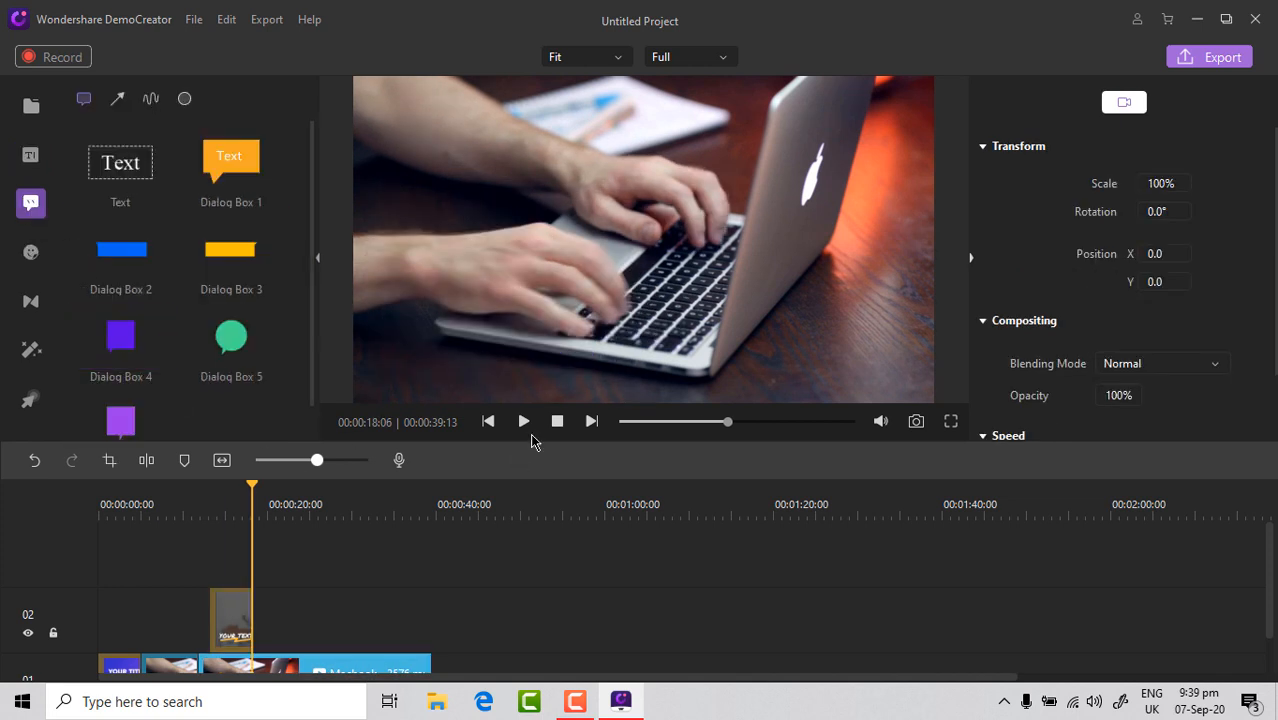
{"action": "left_click", "coordinate": [526, 424]}
{"action": "left_click", "coordinate": [525, 422]}
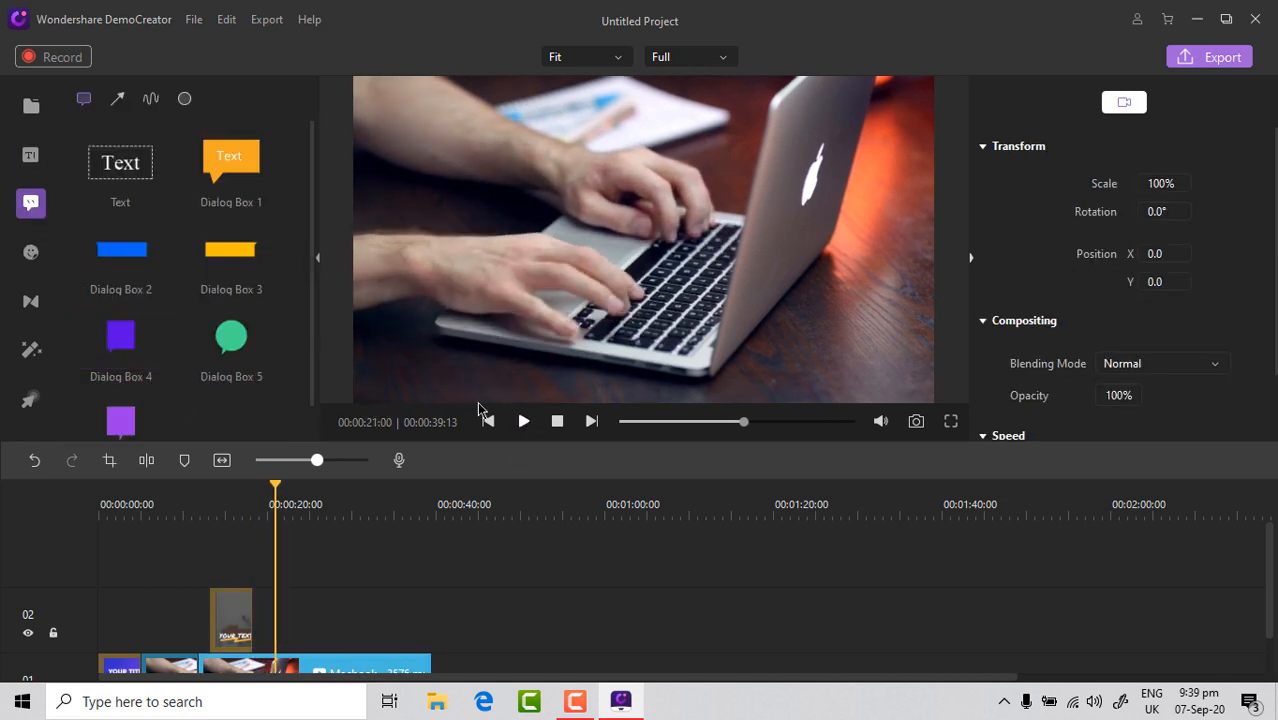
{"action": "scroll", "coordinate": [197, 303], "scroll_direction": "down", "scroll_amount": 1}
{"action": "scroll", "coordinate": [197, 303], "scroll_direction": "up", "scroll_amount": 1}
{"action": "left_click_drag", "start_coordinate": [231, 160], "coordinate": [297, 640]}
{"action": "left_click", "coordinate": [525, 428]}
{"action": "left_click", "coordinate": [525, 428]}
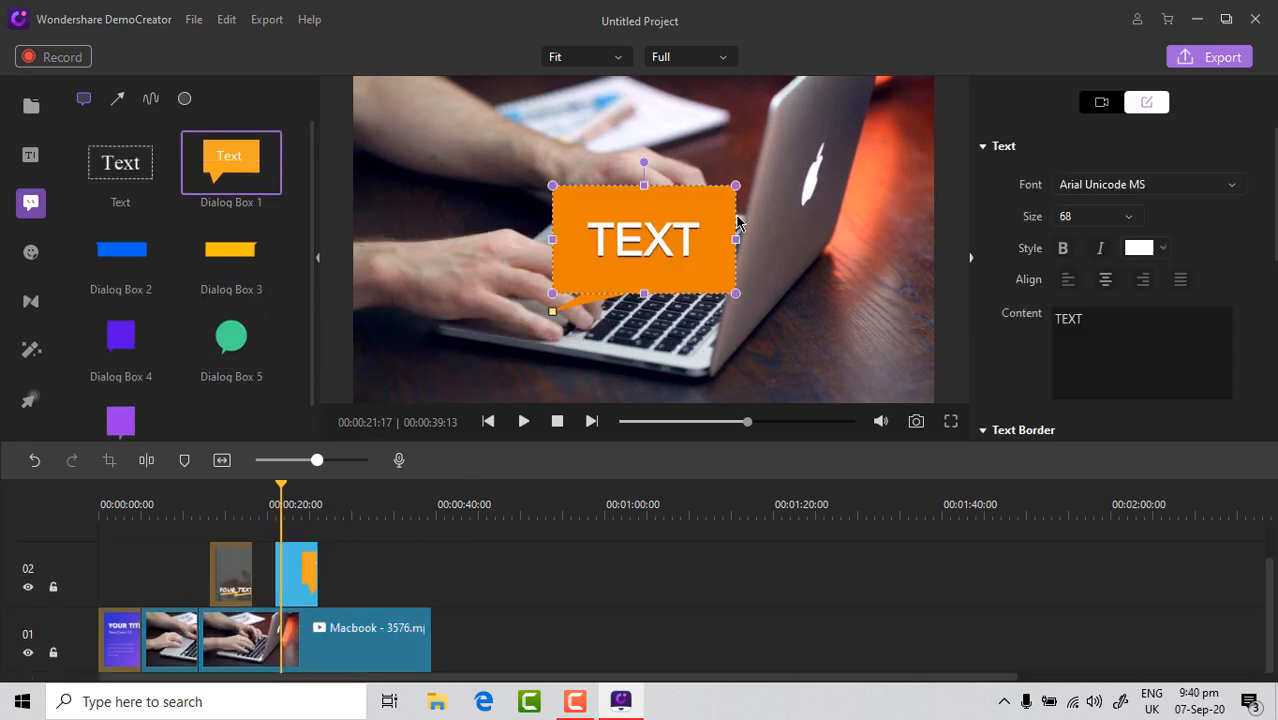
Step: Shrink and move the dialog box to the upper left of the picture and replace its text with "Subscribe"
{"action": "left_click_drag", "start_coordinate": [738, 222], "coordinate": [449, 181]}
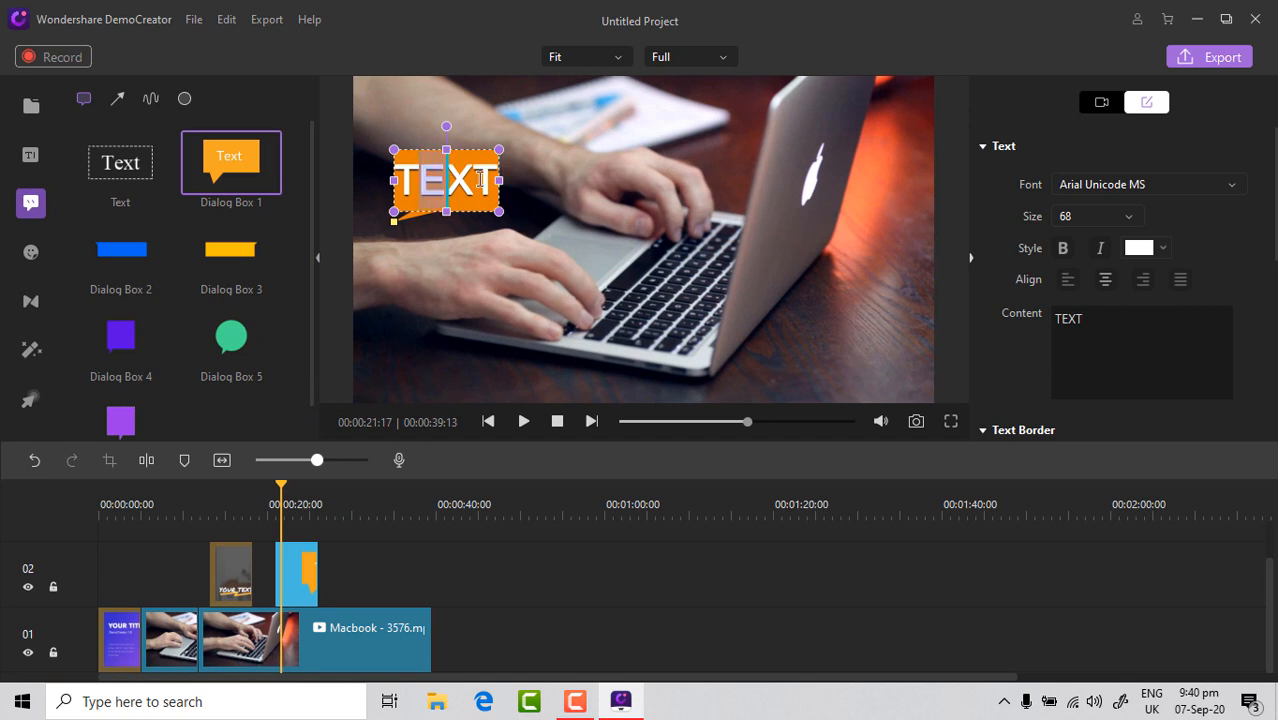
{"action": "key", "text": "BackSpace"}
{"action": "key", "text": "BackSpace"}
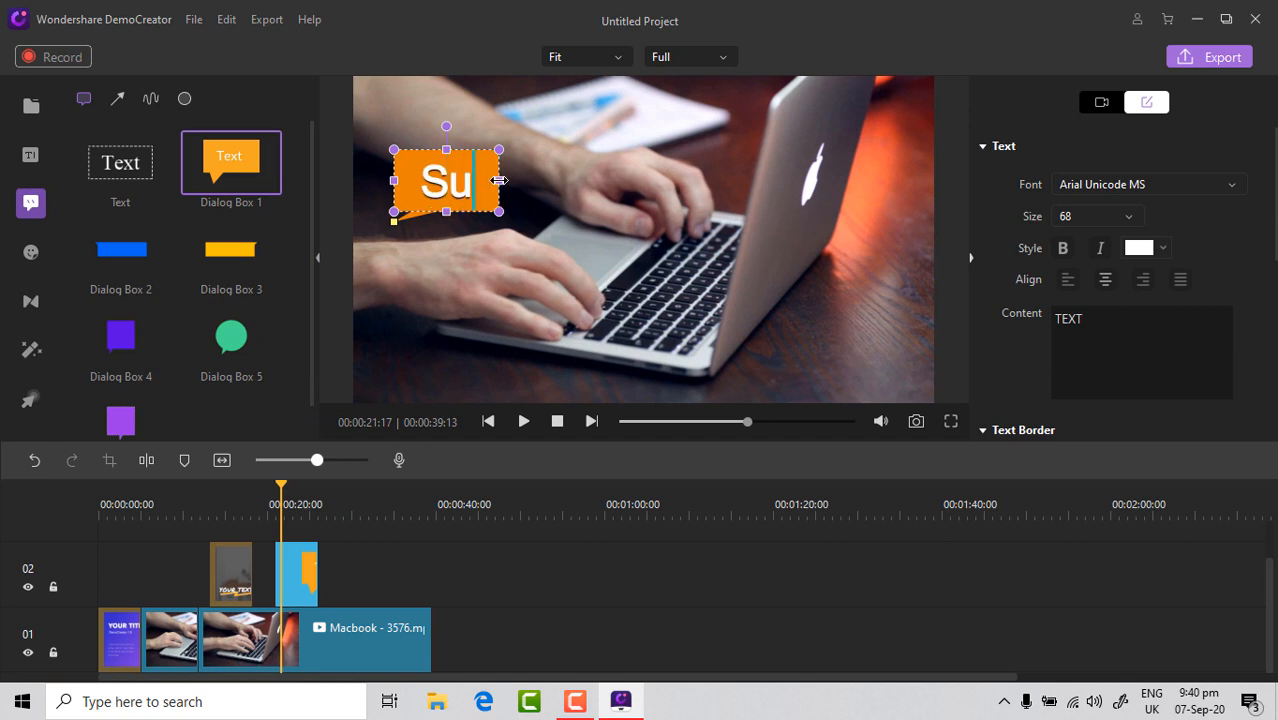
{"action": "type", "text": "Subscribe"}
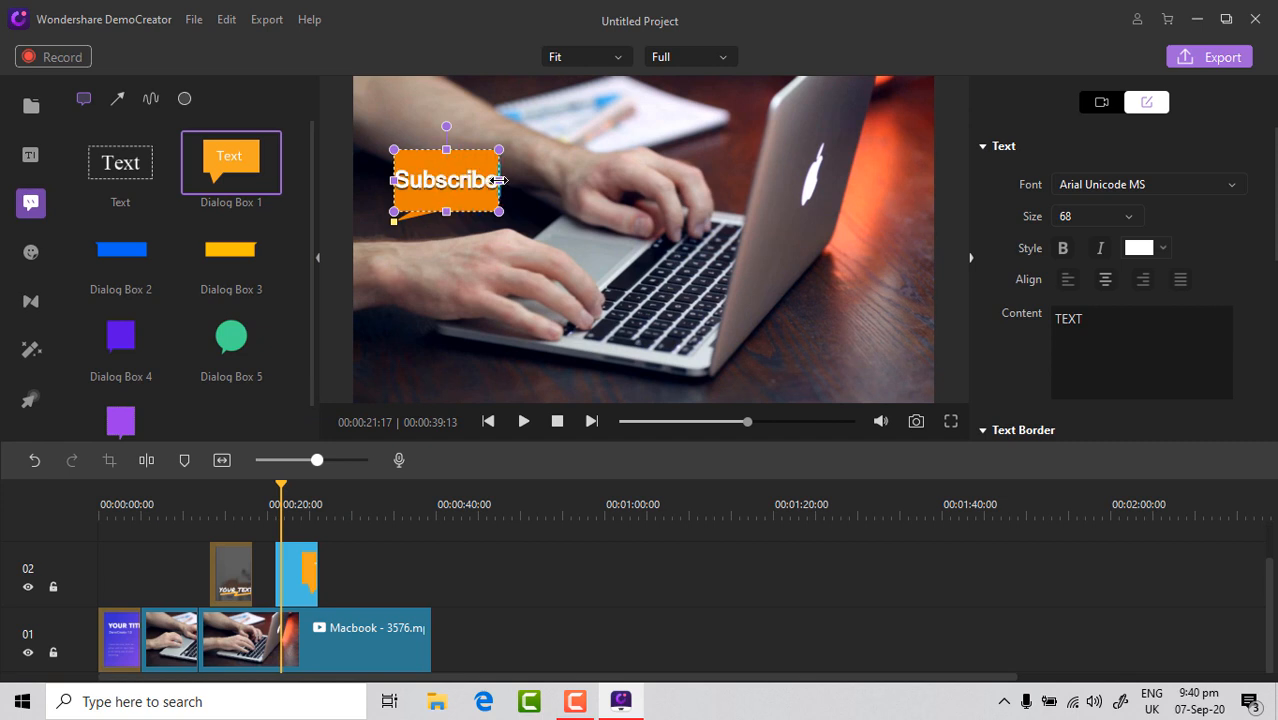
Step: Play through the Subscribe dialog box to its end, pausing at 00:00:26:11
{"action": "left_click", "coordinate": [523, 421]}
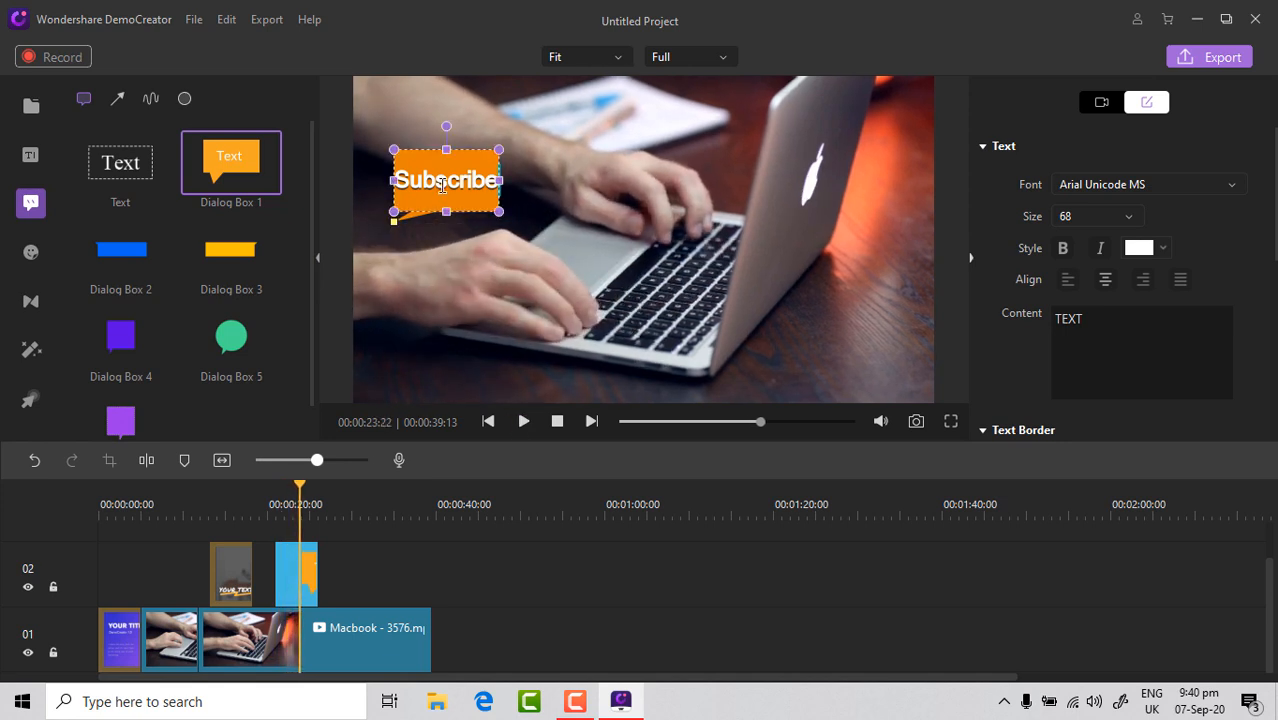
{"action": "left_click", "coordinate": [523, 421]}
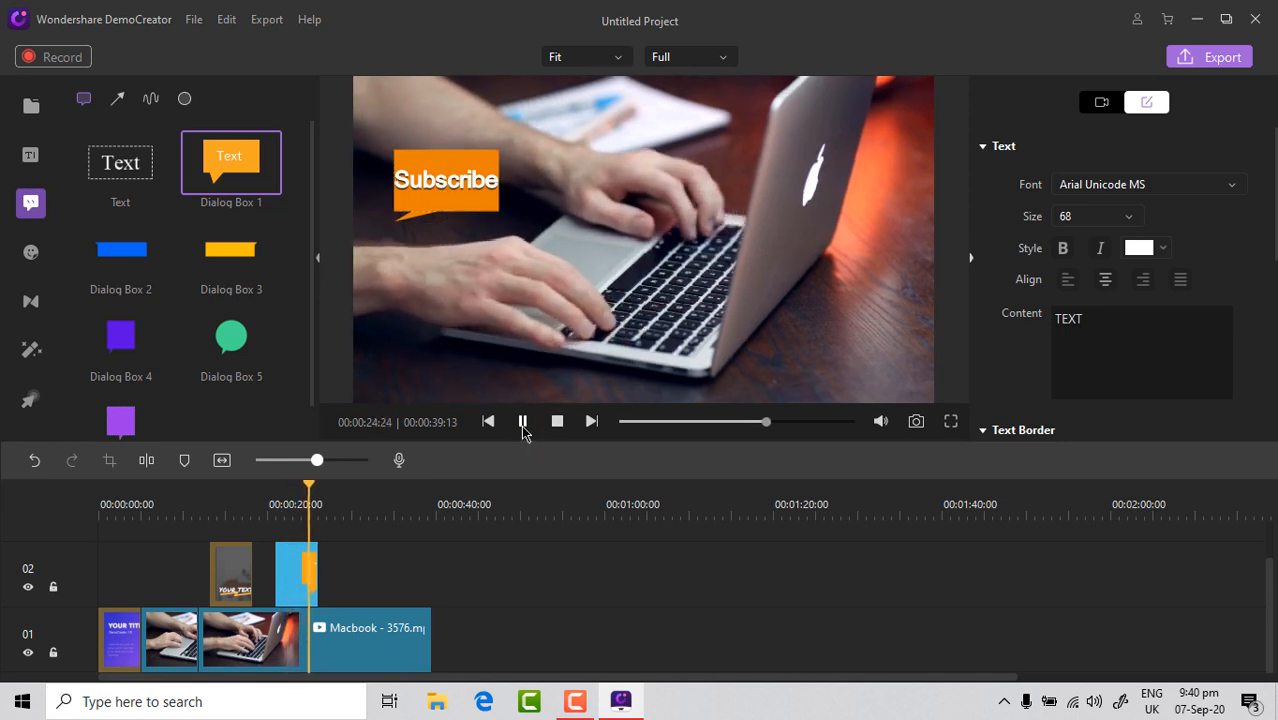
{"action": "left_click", "coordinate": [523, 425]}
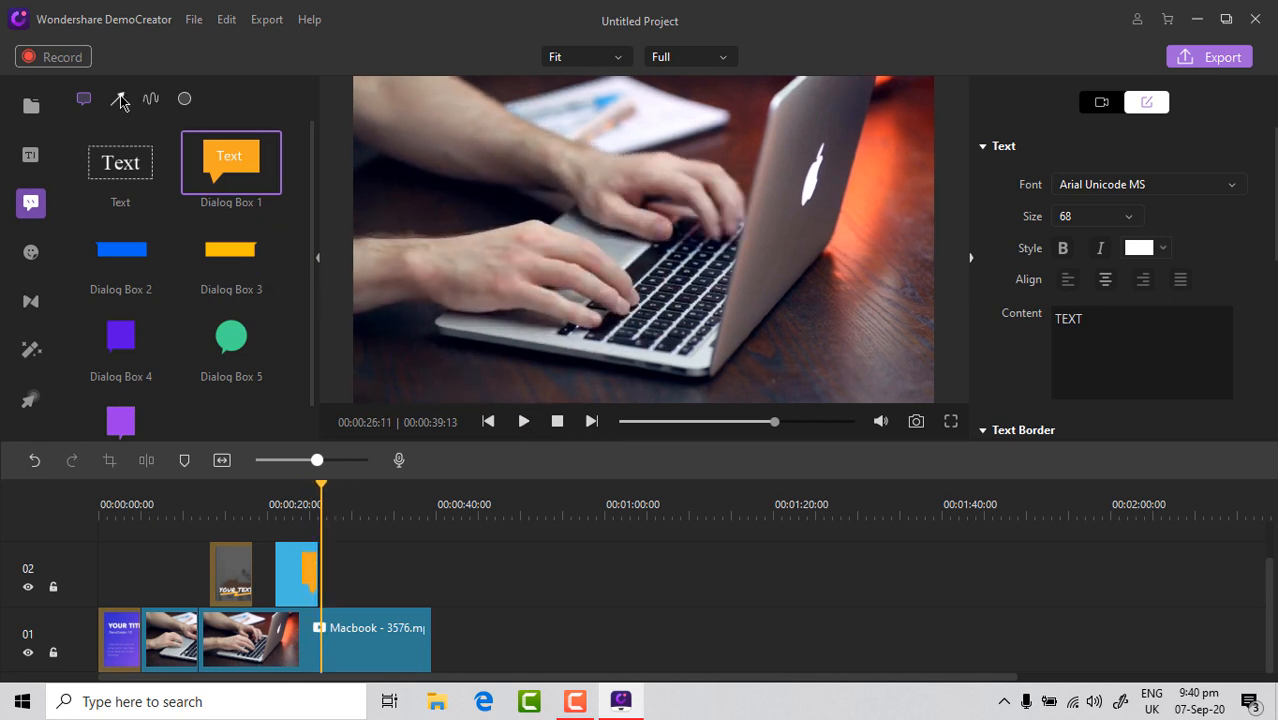
Step: Add the dashed Line 2 annotation to track 02 after the dialog box and pause playback within it
{"action": "left_click", "coordinate": [119, 100]}
{"action": "scroll", "coordinate": [190, 230], "scroll_direction": "down", "scroll_amount": 3}
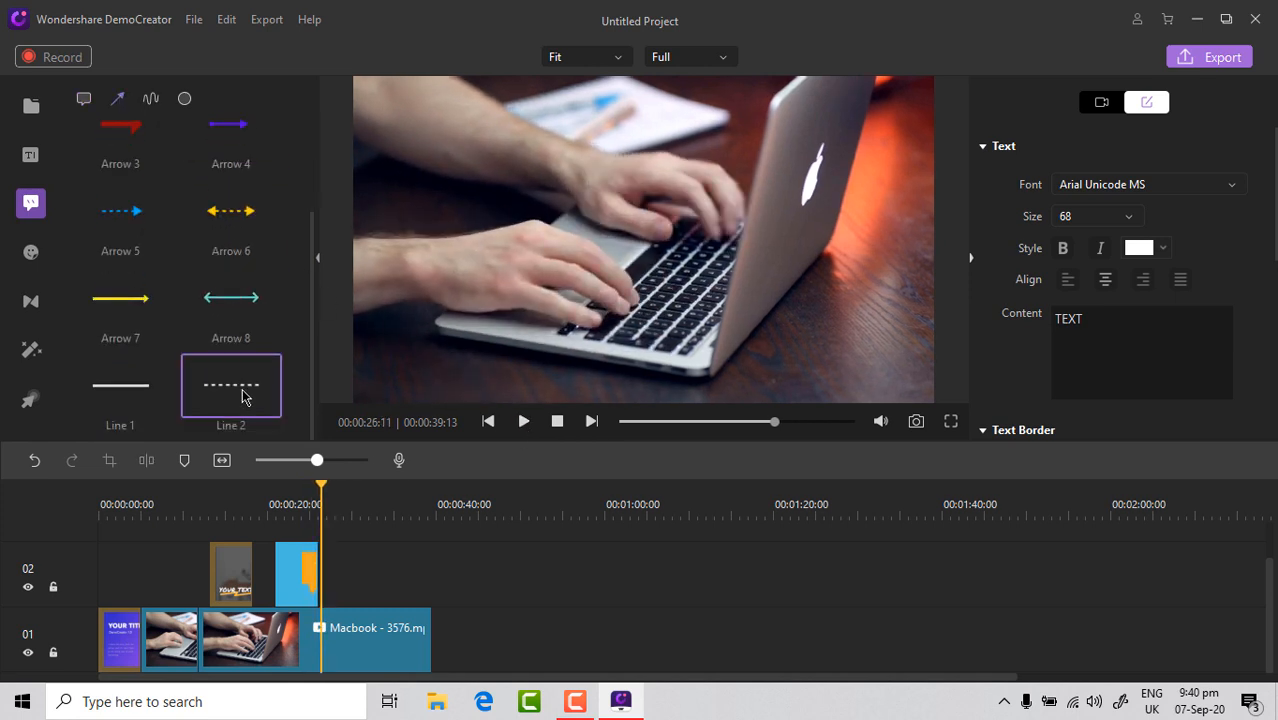
{"action": "left_click_drag", "start_coordinate": [253, 393], "coordinate": [360, 575]}
{"action": "left_click", "coordinate": [348, 512]}
{"action": "left_click", "coordinate": [521, 427]}
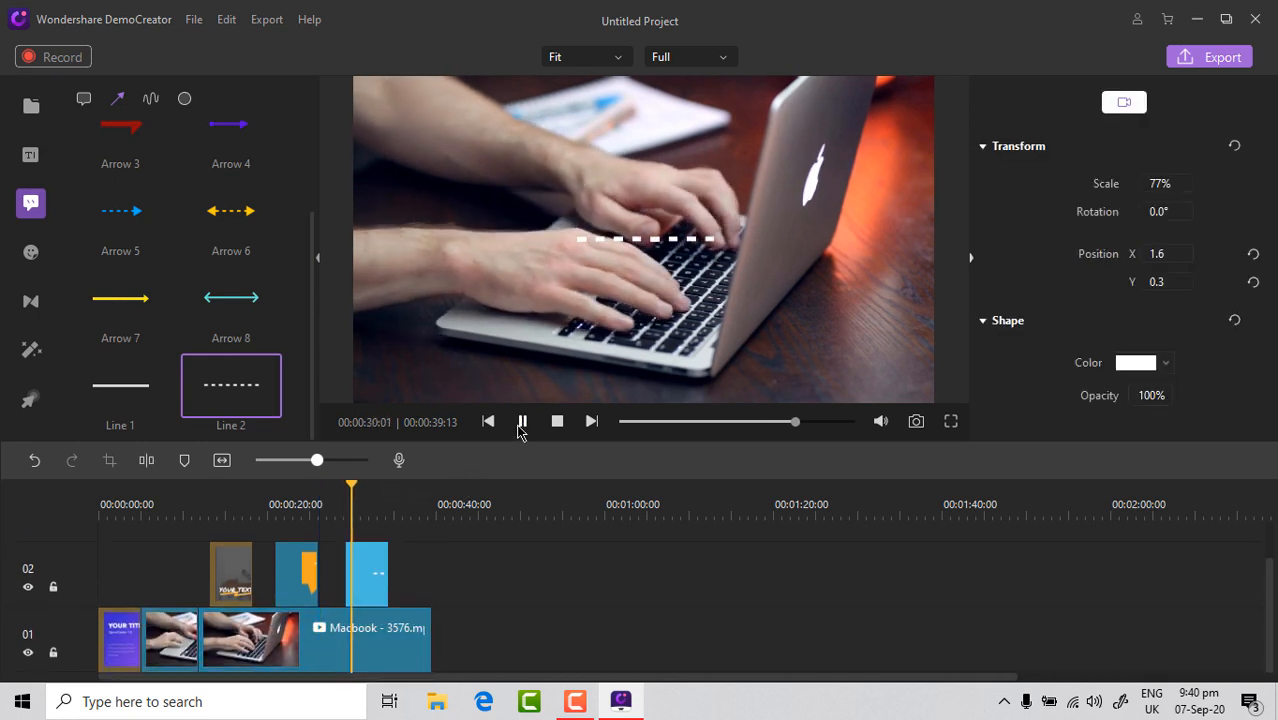
{"action": "left_click", "coordinate": [523, 428]}
Step: Move the dashed line to the picture's lower left at X -206.8, Y -149.7, and play on to 00:00:32:24
{"action": "left_click_drag", "start_coordinate": [638, 238], "coordinate": [441, 378]}
{"action": "left_click", "coordinate": [519, 427]}
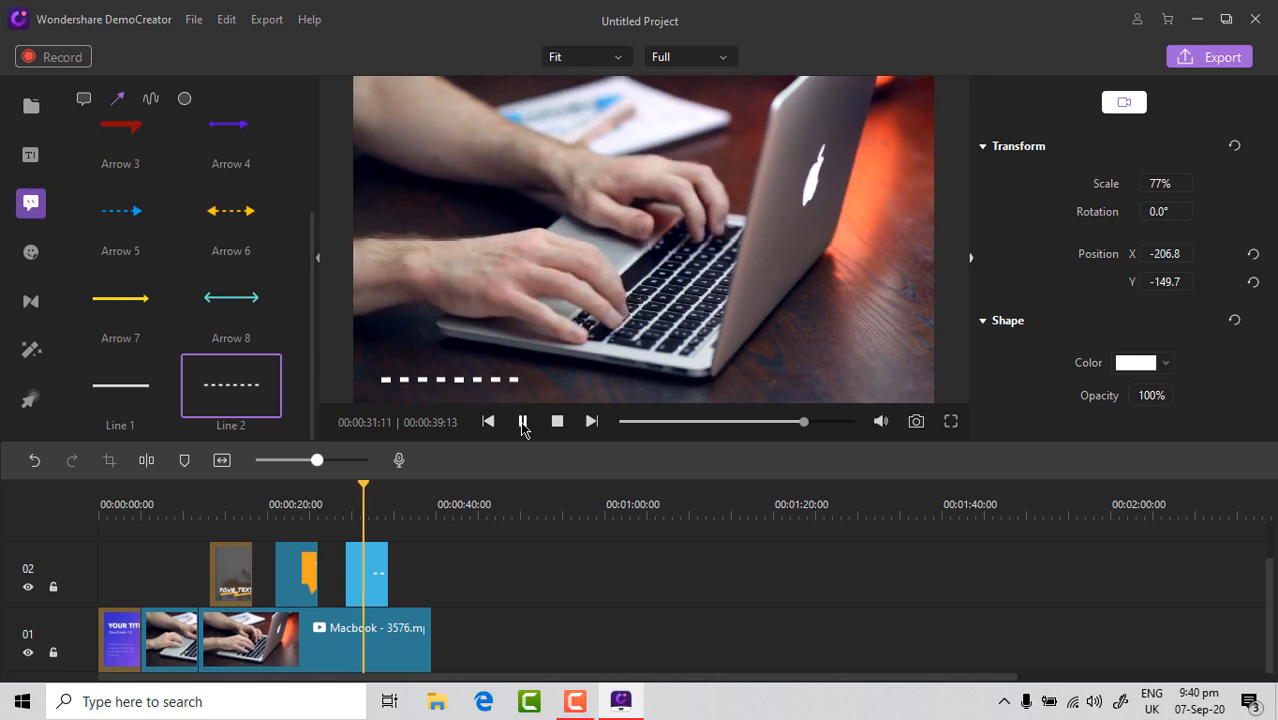
{"action": "left_click", "coordinate": [522, 428]}
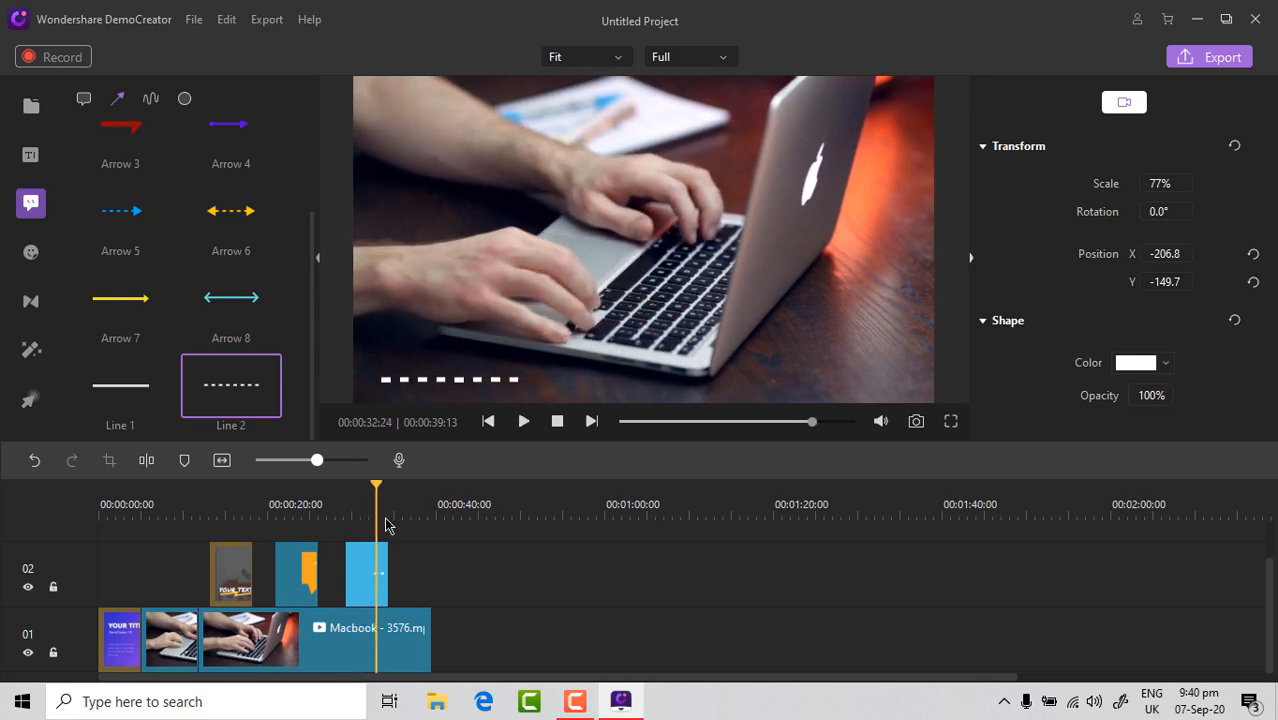
Step: Try several colours on the dashed line, settle on pale yellow, and deselect the line
{"action": "left_click", "coordinate": [1149, 367]}
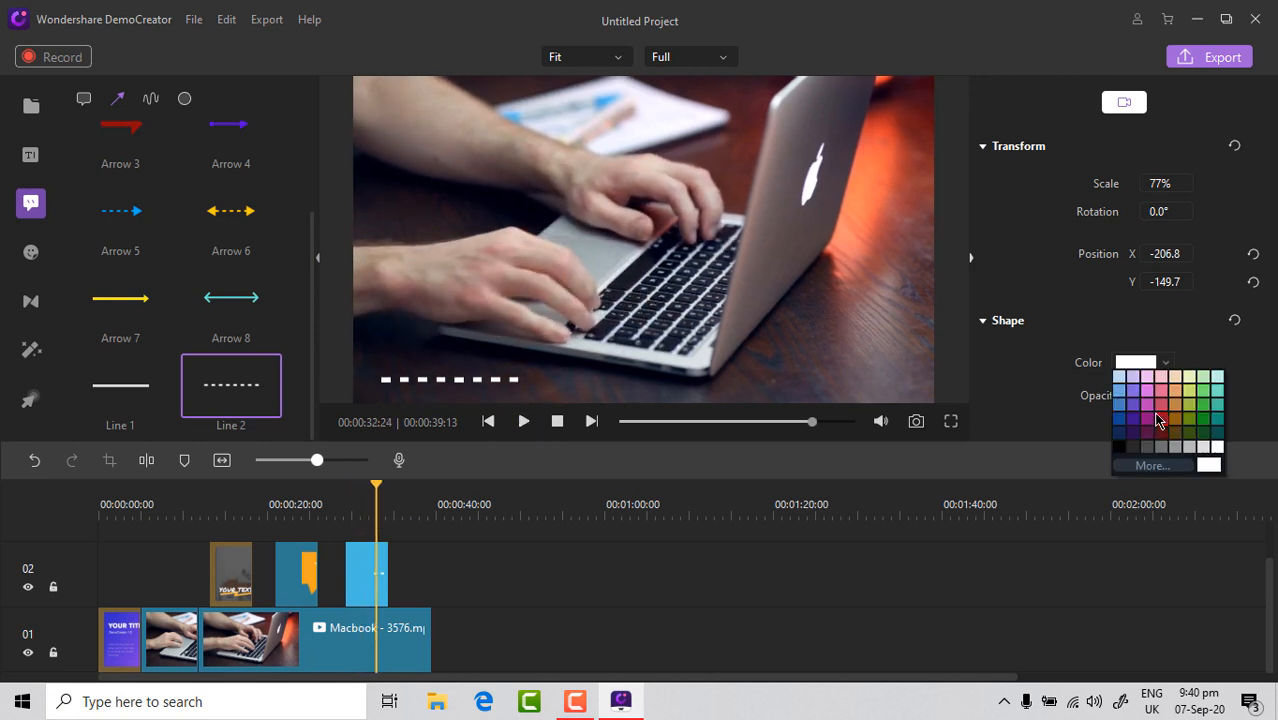
{"action": "left_click", "coordinate": [1157, 417]}
{"action": "left_click", "coordinate": [1137, 377]}
{"action": "left_click", "coordinate": [1188, 444]}
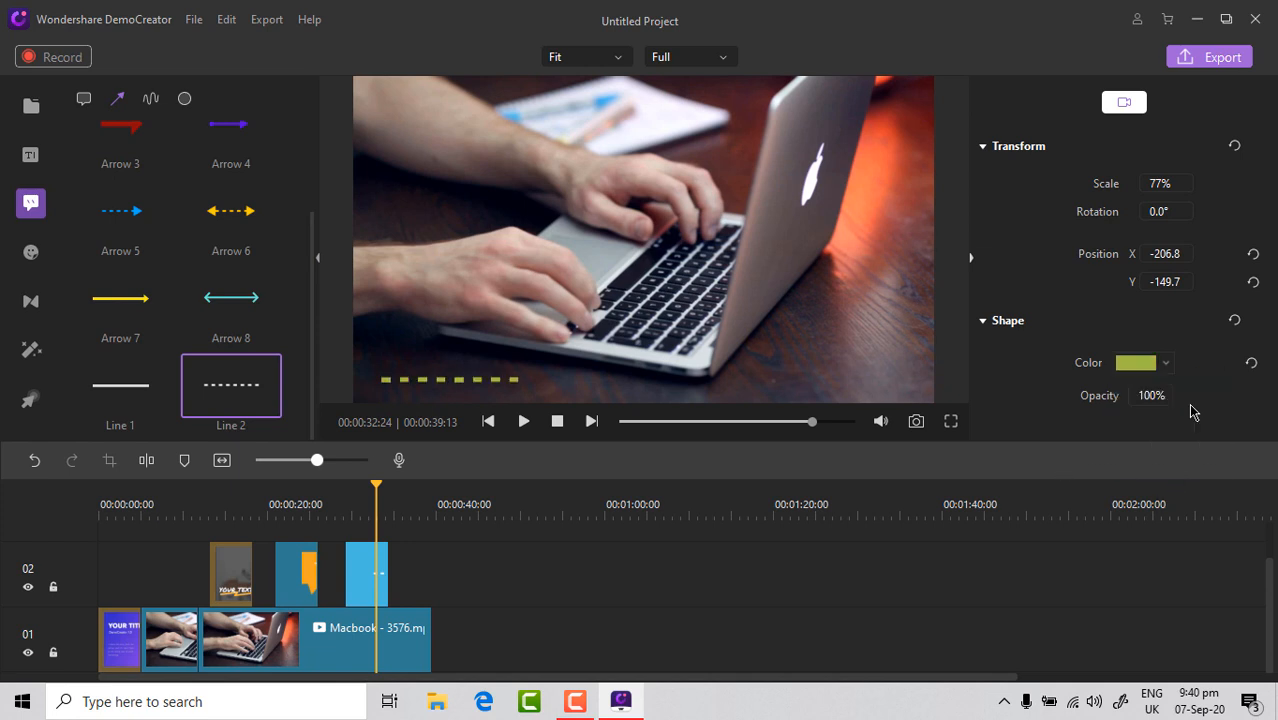
{"action": "left_click", "coordinate": [1164, 364]}
{"action": "left_click", "coordinate": [1194, 380]}
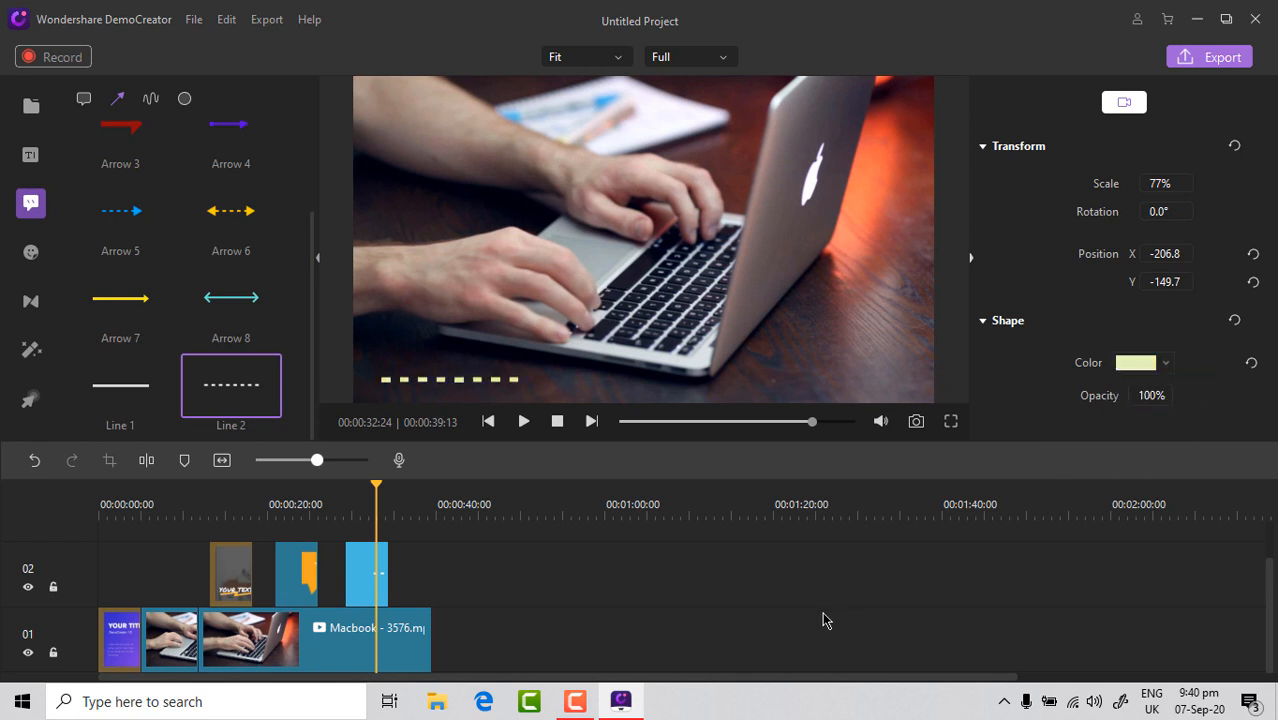
{"action": "left_click", "coordinate": [821, 616]}
Step: Look through the sketch and shape annotation collections, including the solid shapes at the end of the list
{"action": "left_click", "coordinate": [150, 98]}
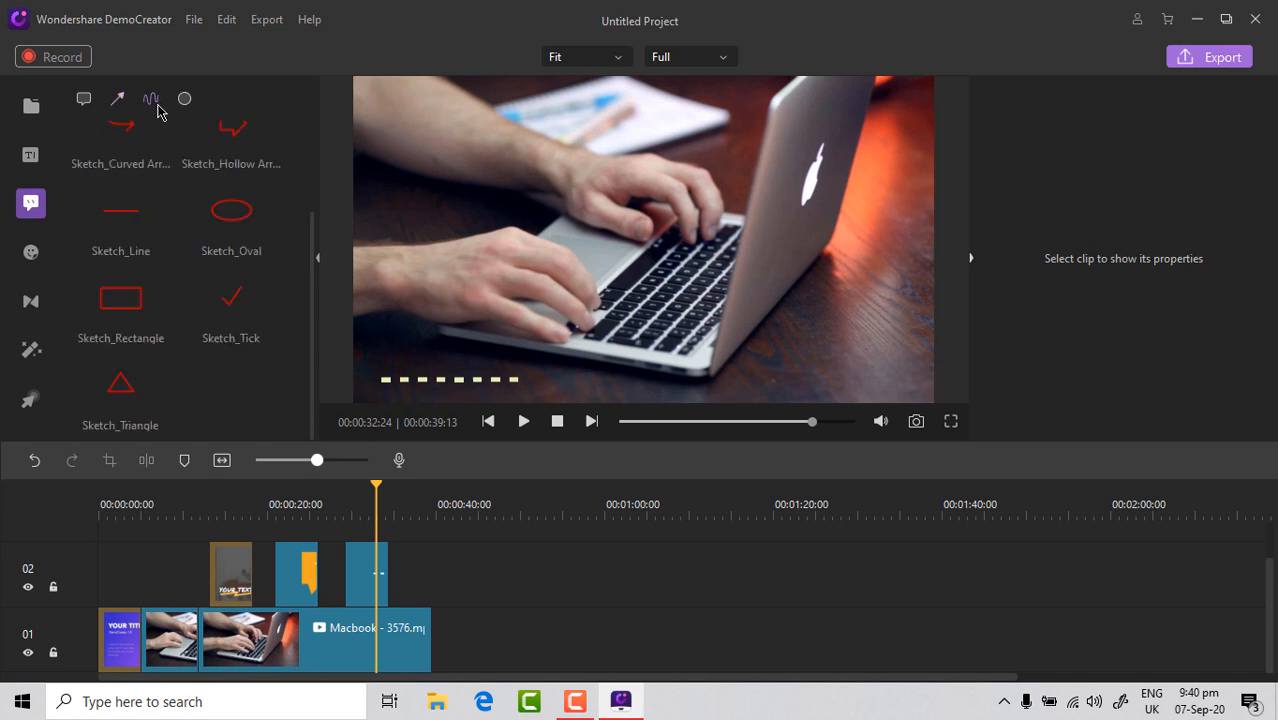
{"action": "scroll", "coordinate": [183, 245], "scroll_direction": "up", "scroll_amount": 2}
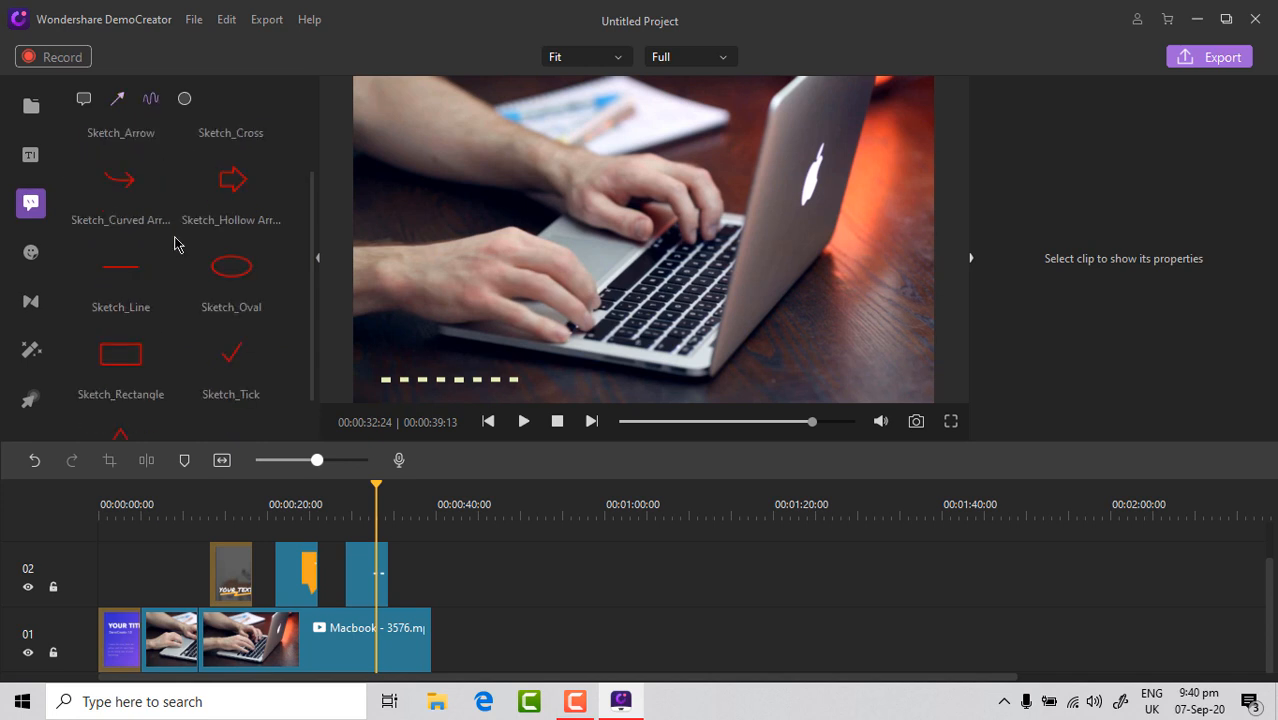
{"action": "left_click", "coordinate": [184, 99]}
{"action": "scroll", "coordinate": [200, 277], "scroll_direction": "down", "scroll_amount": 3}
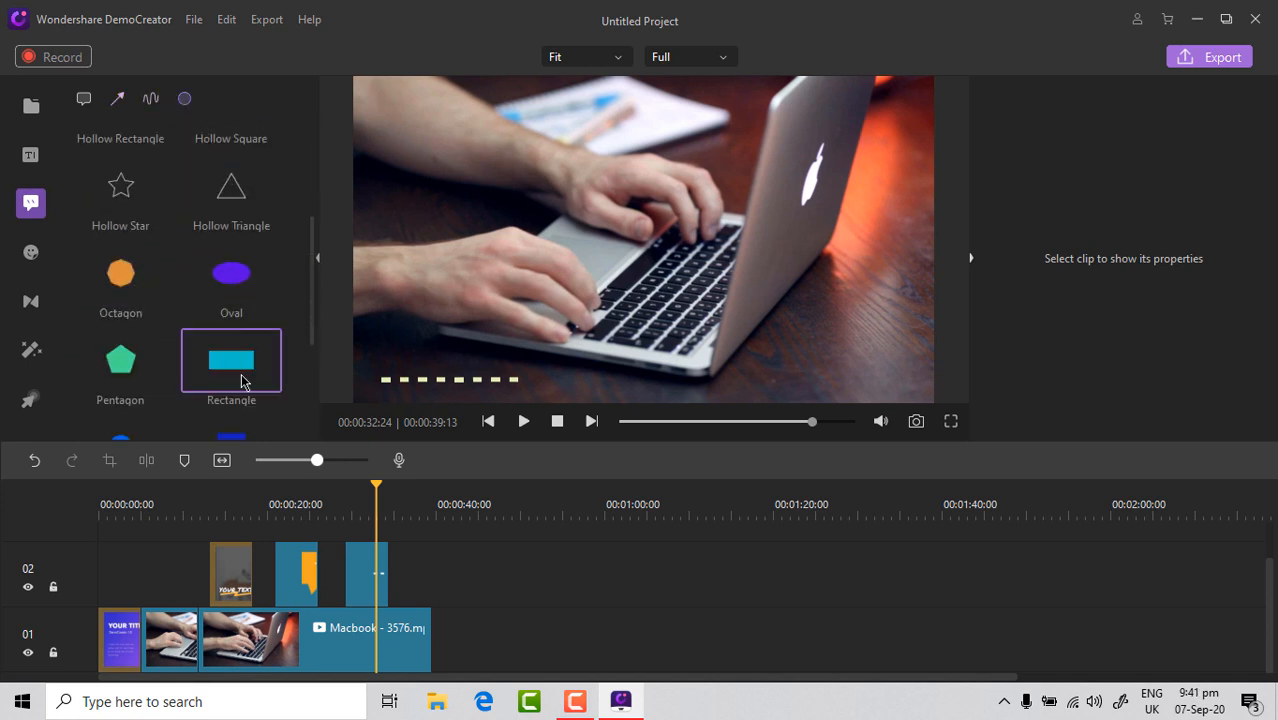
{"action": "scroll", "coordinate": [241, 380], "scroll_direction": "down", "scroll_amount": 3}
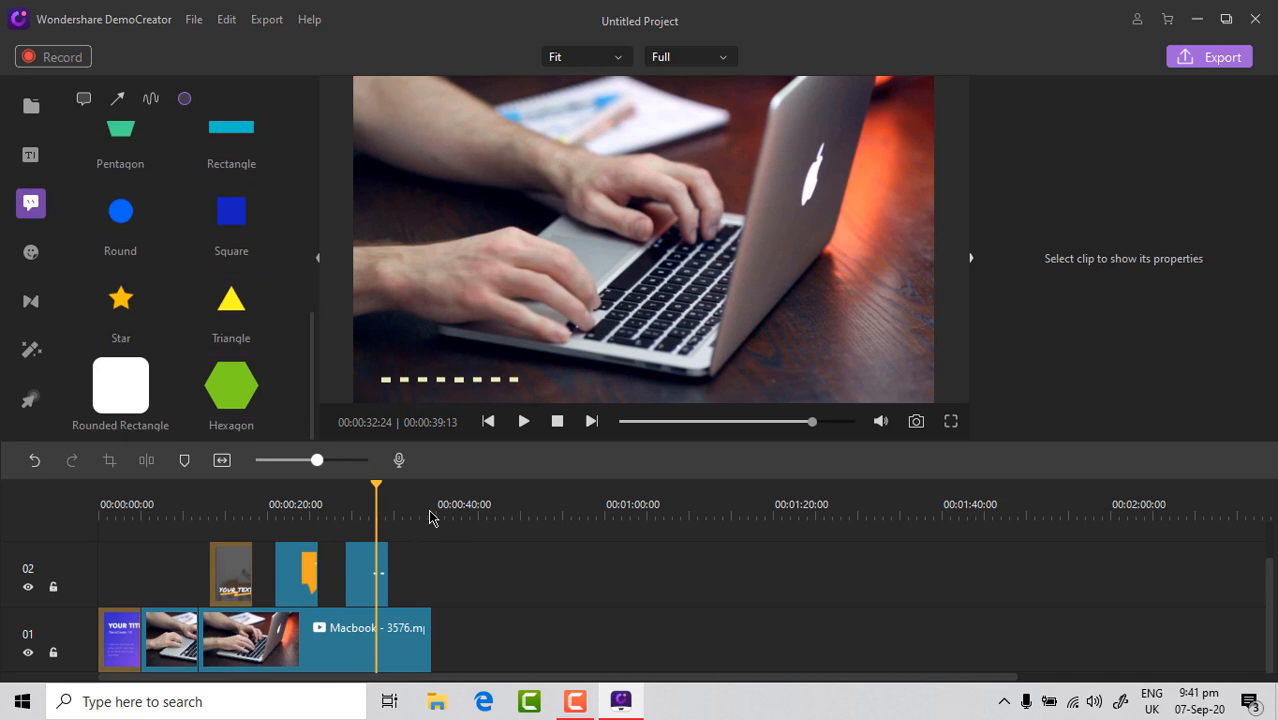
Step: Add the Social Media - 1360 clip after the last clip on track 01 and play its start to 00:00:41:03
{"action": "left_click", "coordinate": [433, 512]}
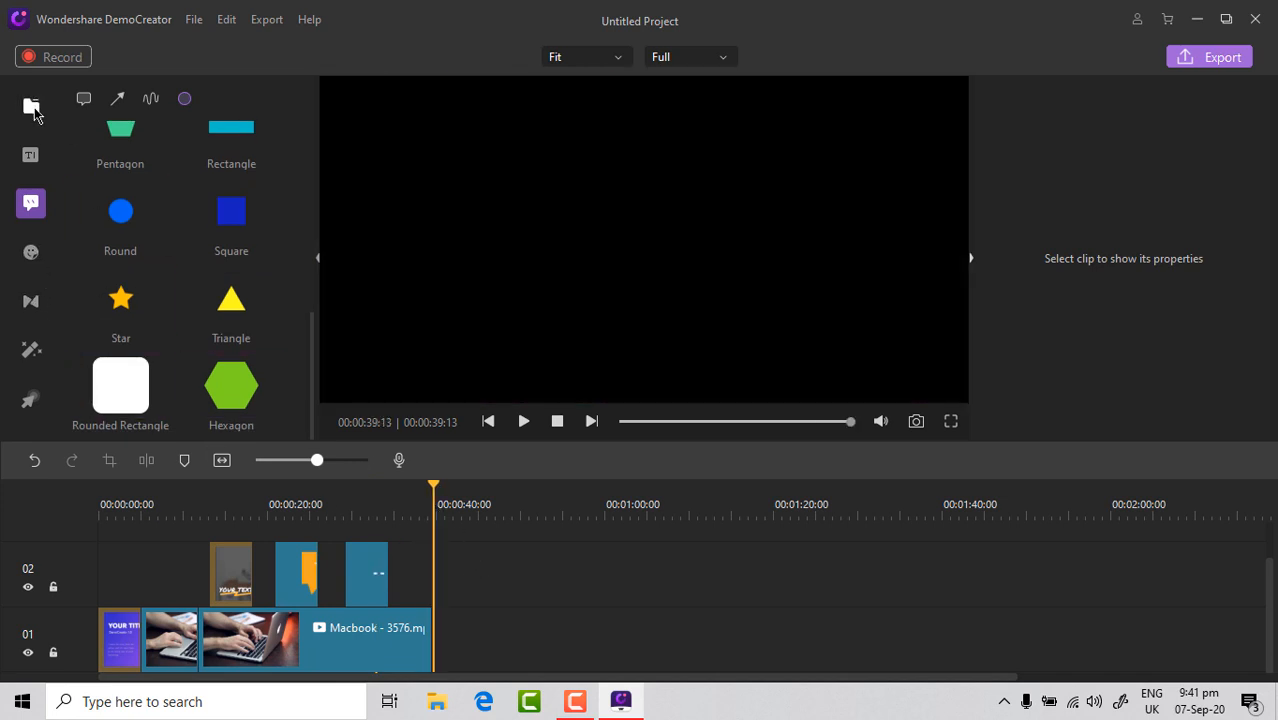
{"action": "left_click", "coordinate": [31, 107]}
{"action": "right_click", "coordinate": [211, 229]}
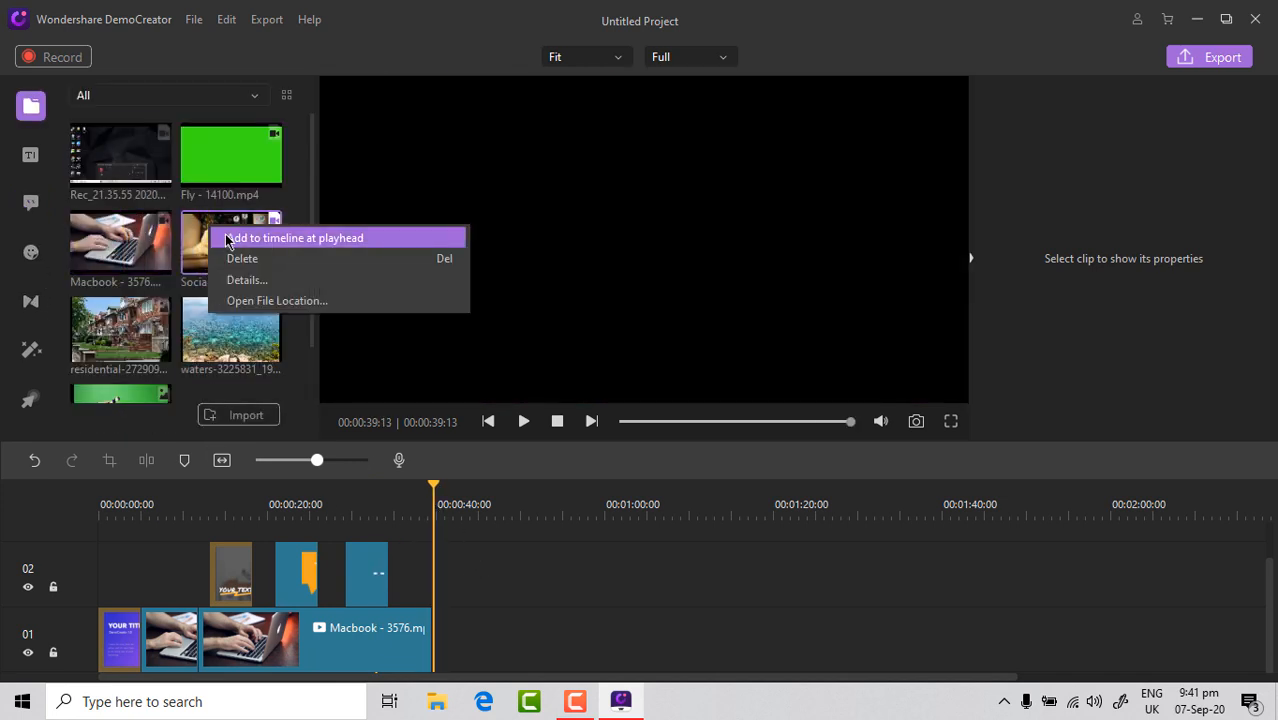
{"action": "left_click", "coordinate": [227, 239]}
{"action": "left_click", "coordinate": [522, 430]}
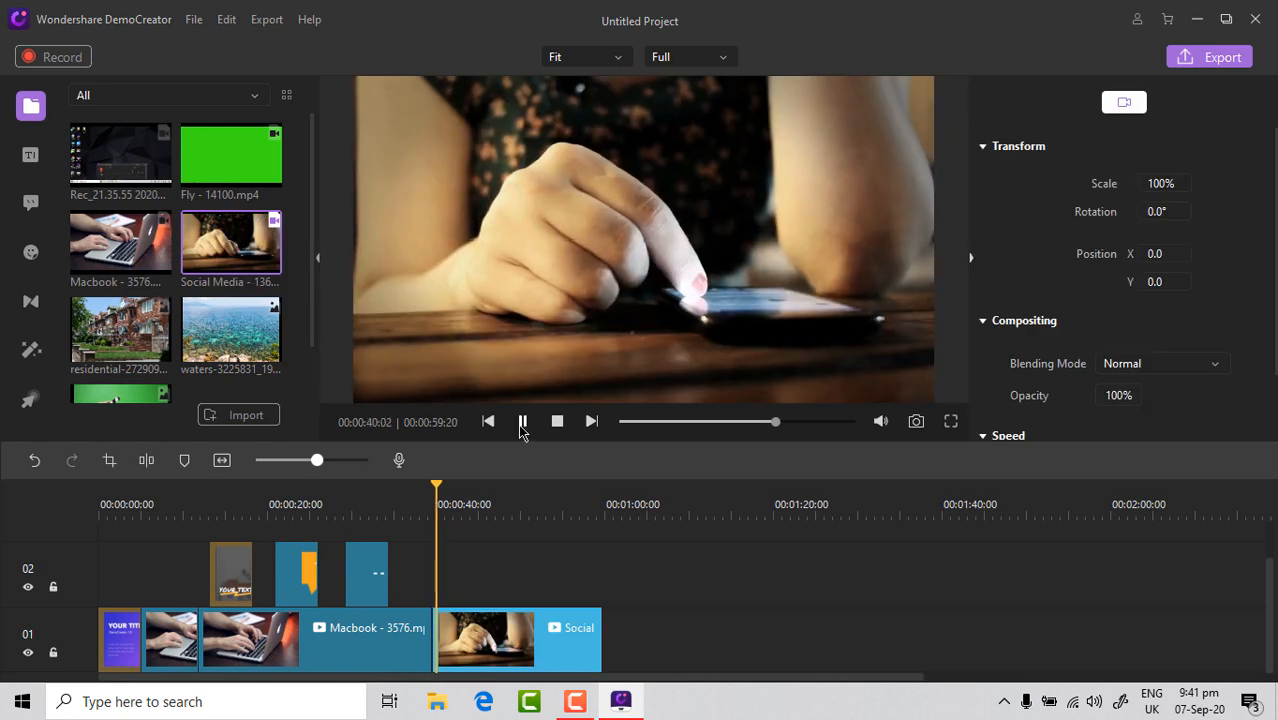
{"action": "left_click", "coordinate": [522, 430]}
Step: Add the Handclap animation to track 02 at the playhead and move it to the picture's lower right at X 192.3, Y -129.1
{"action": "left_click", "coordinate": [31, 253]}
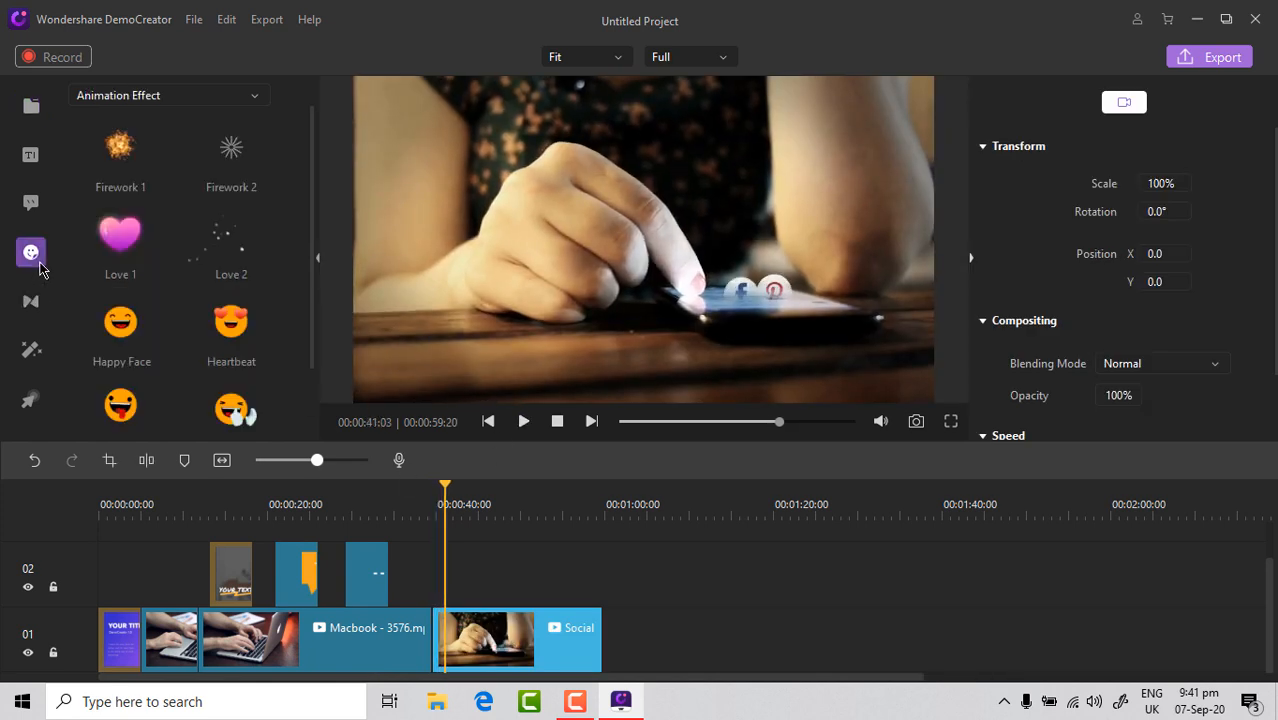
{"action": "scroll", "coordinate": [100, 246], "scroll_direction": "down", "scroll_amount": 1}
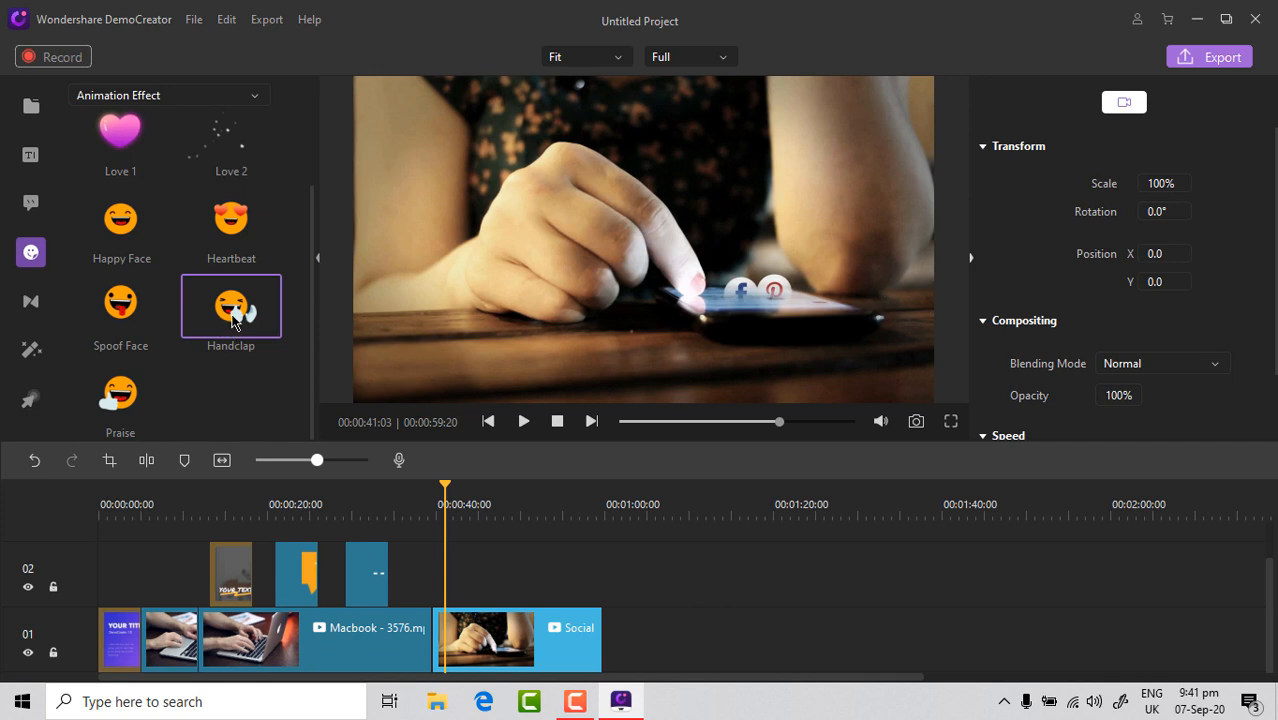
{"action": "left_click_drag", "start_coordinate": [231, 318], "coordinate": [435, 570]}
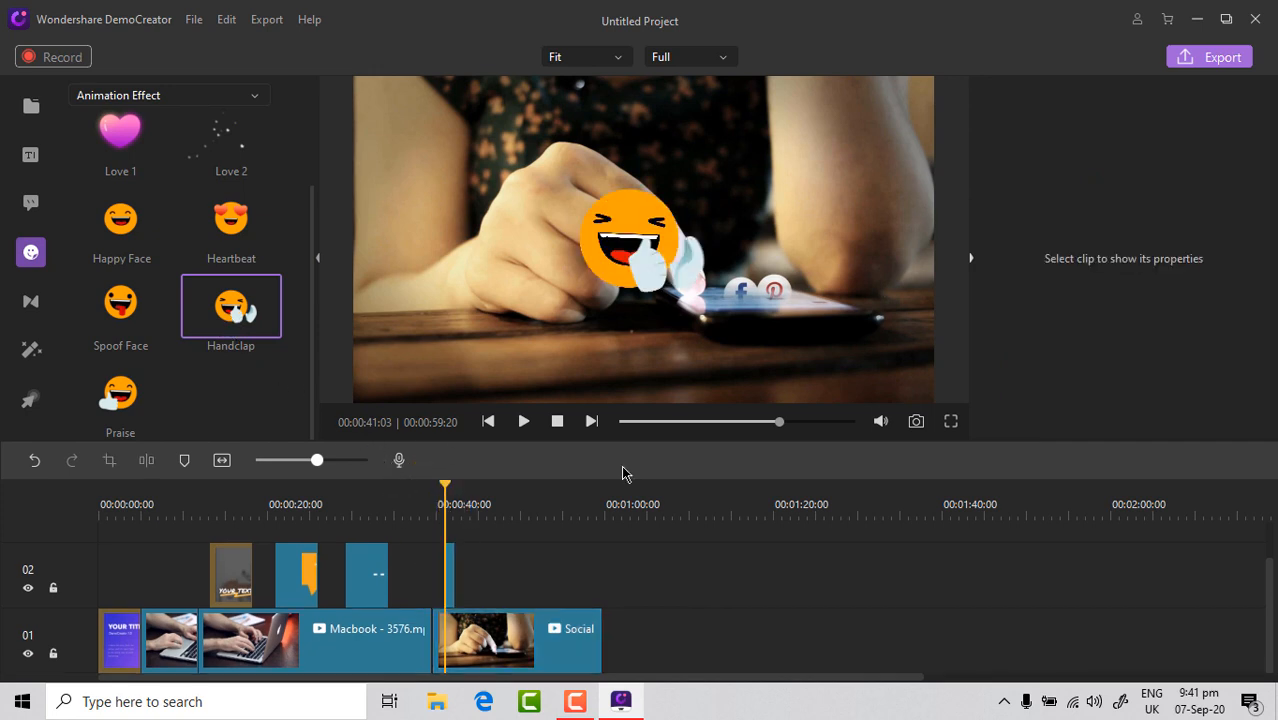
{"action": "left_click", "coordinate": [625, 289]}
{"action": "left_click_drag", "start_coordinate": [625, 289], "coordinate": [820, 407]}
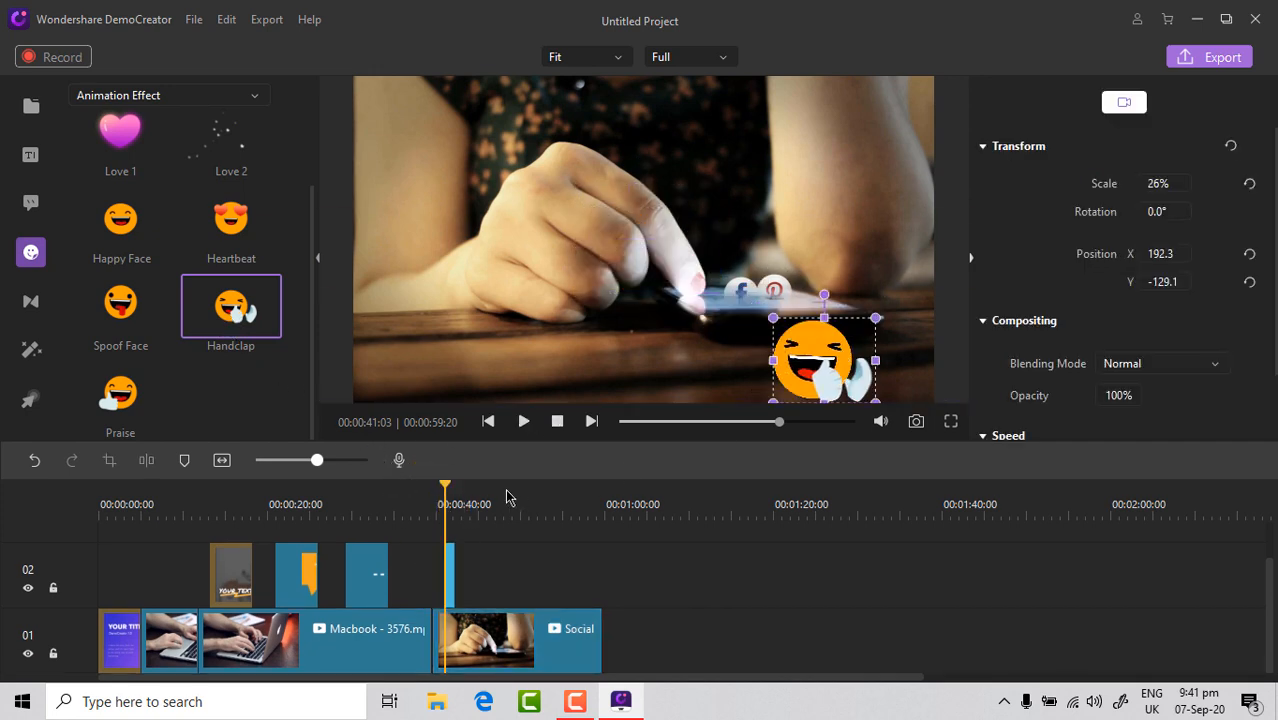
Step: Play past the Handclap animation and close the small gap between the Macbook and Social Media clips on track 01
{"action": "left_click", "coordinate": [522, 423]}
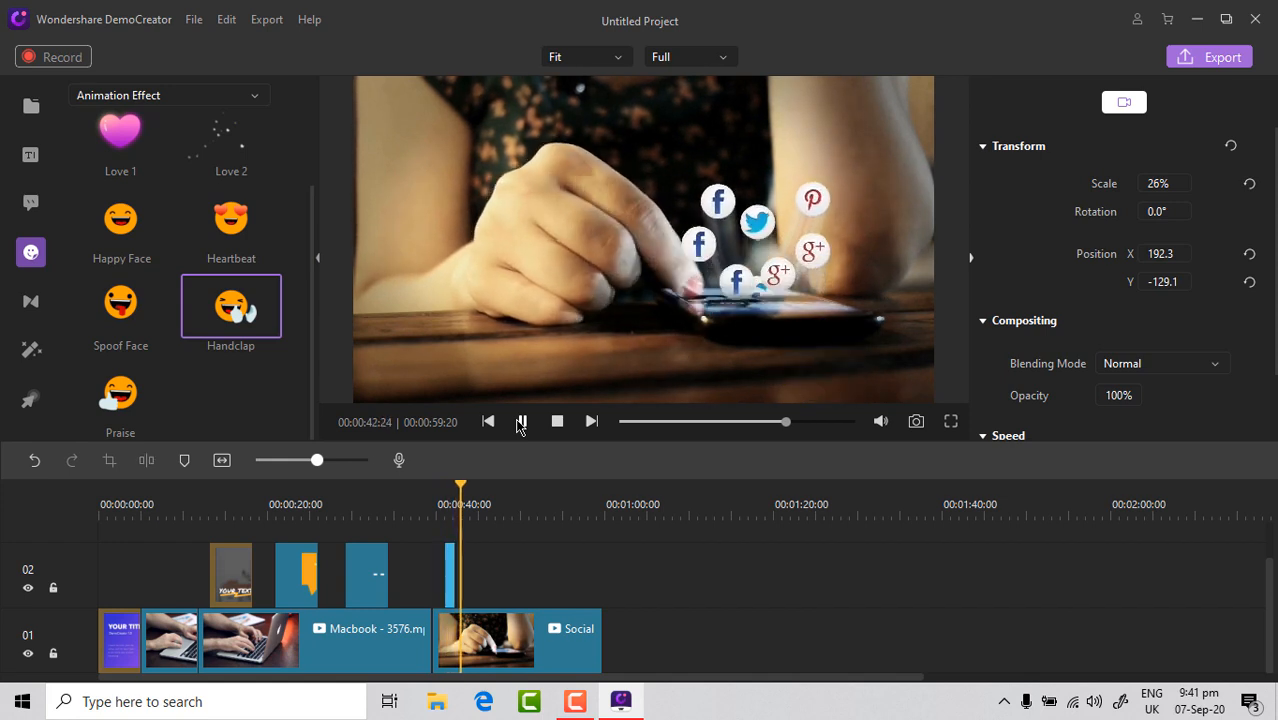
{"action": "key", "text": "space"}
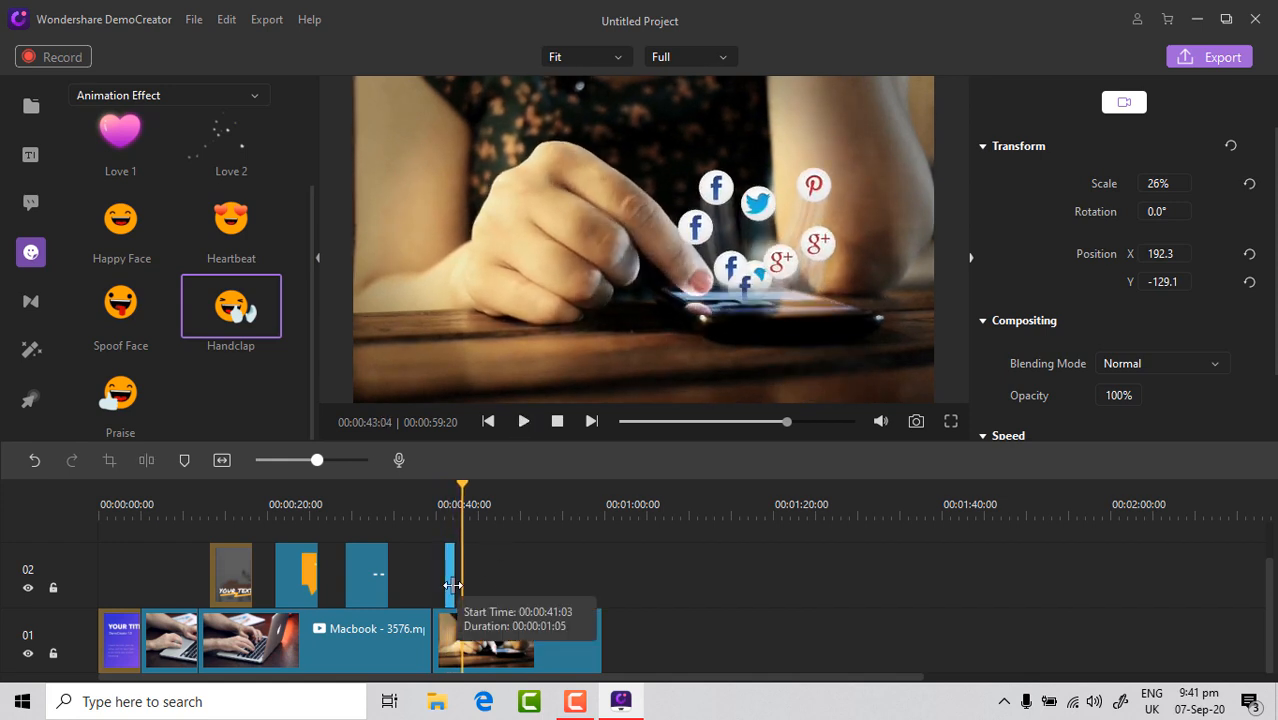
{"action": "left_click", "coordinate": [324, 460]}
{"action": "left_click_drag", "start_coordinate": [426, 624], "coordinate": [450, 585]}
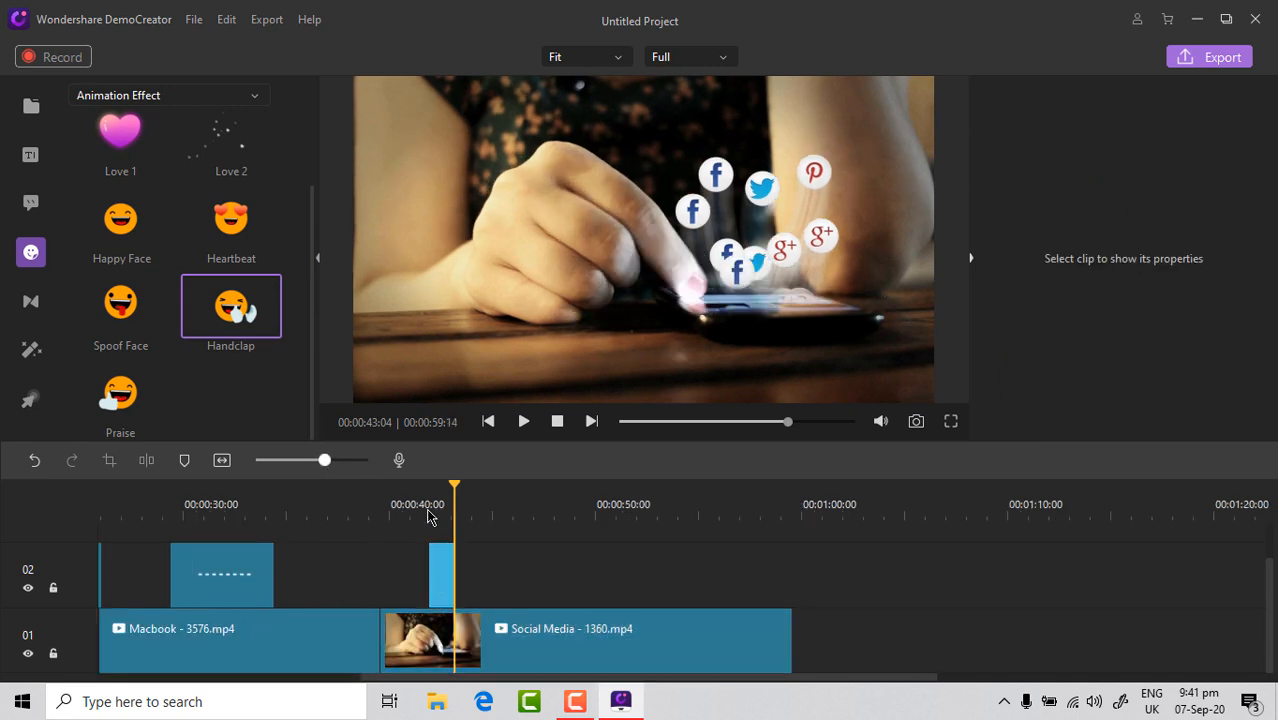
{"action": "left_click", "coordinate": [527, 430]}
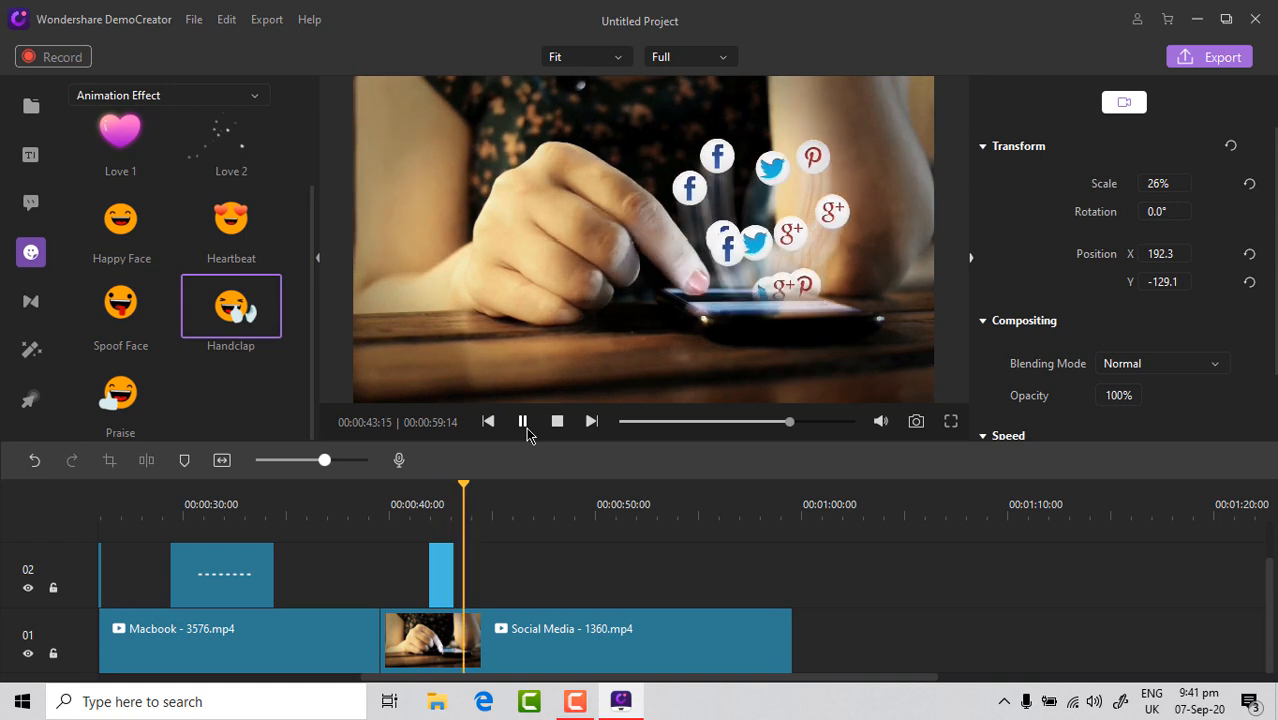
{"action": "left_click", "coordinate": [523, 422]}
Step: Look through the transition and effect collections and review the clips arranged along the whole timeline
{"action": "left_click", "coordinate": [30, 302]}
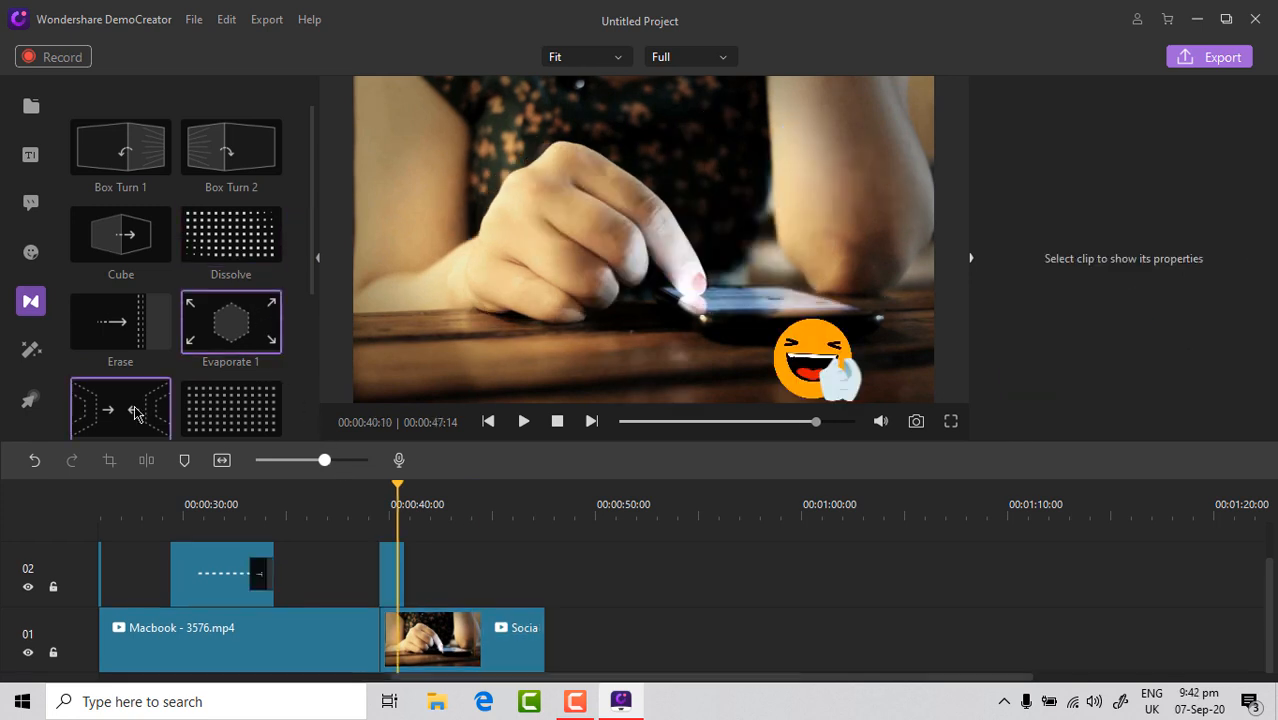
{"action": "left_click", "coordinate": [30, 352]}
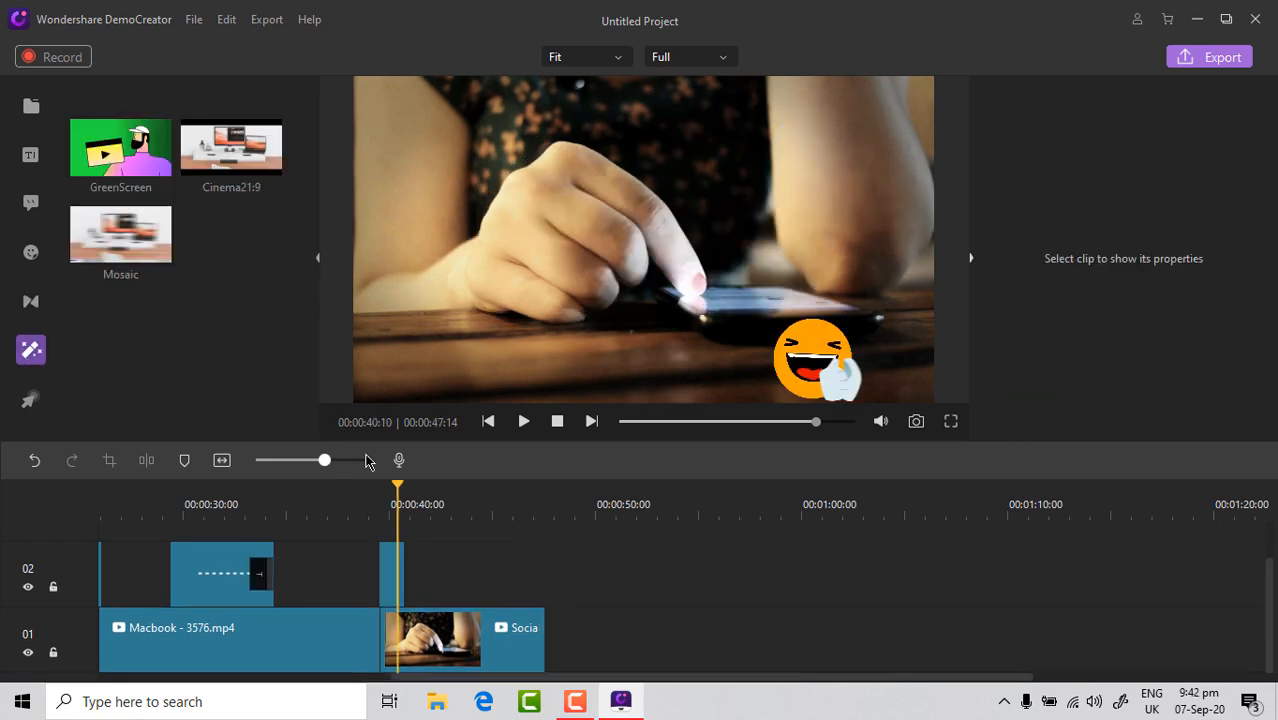
{"action": "left_click", "coordinate": [286, 461]}
{"action": "left_click", "coordinate": [308, 464]}
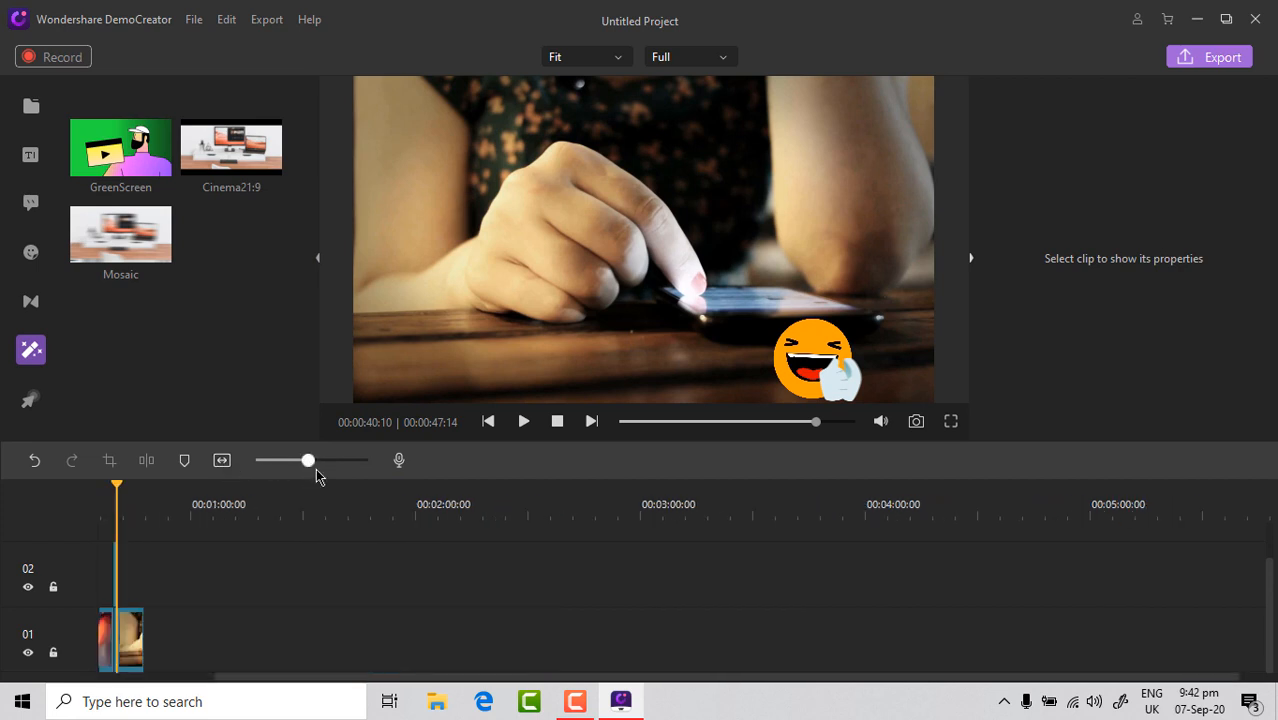
{"action": "left_click", "coordinate": [320, 462]}
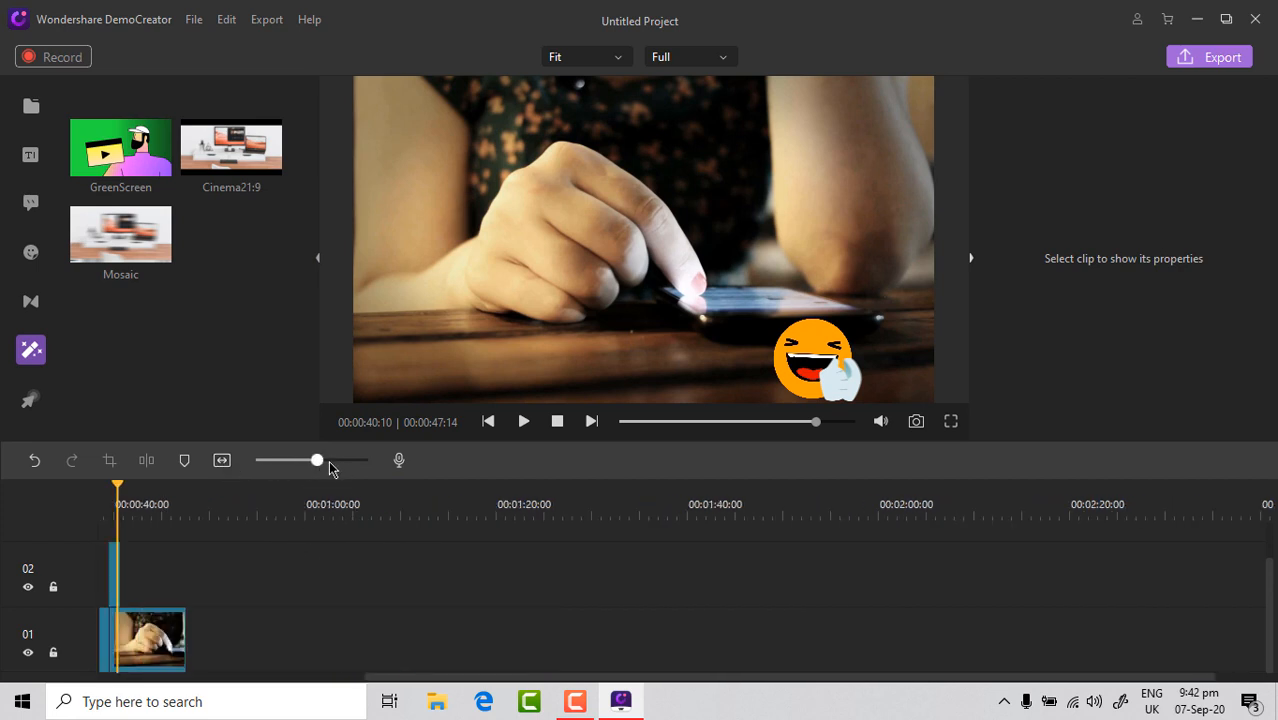
{"action": "left_click", "coordinate": [329, 463]}
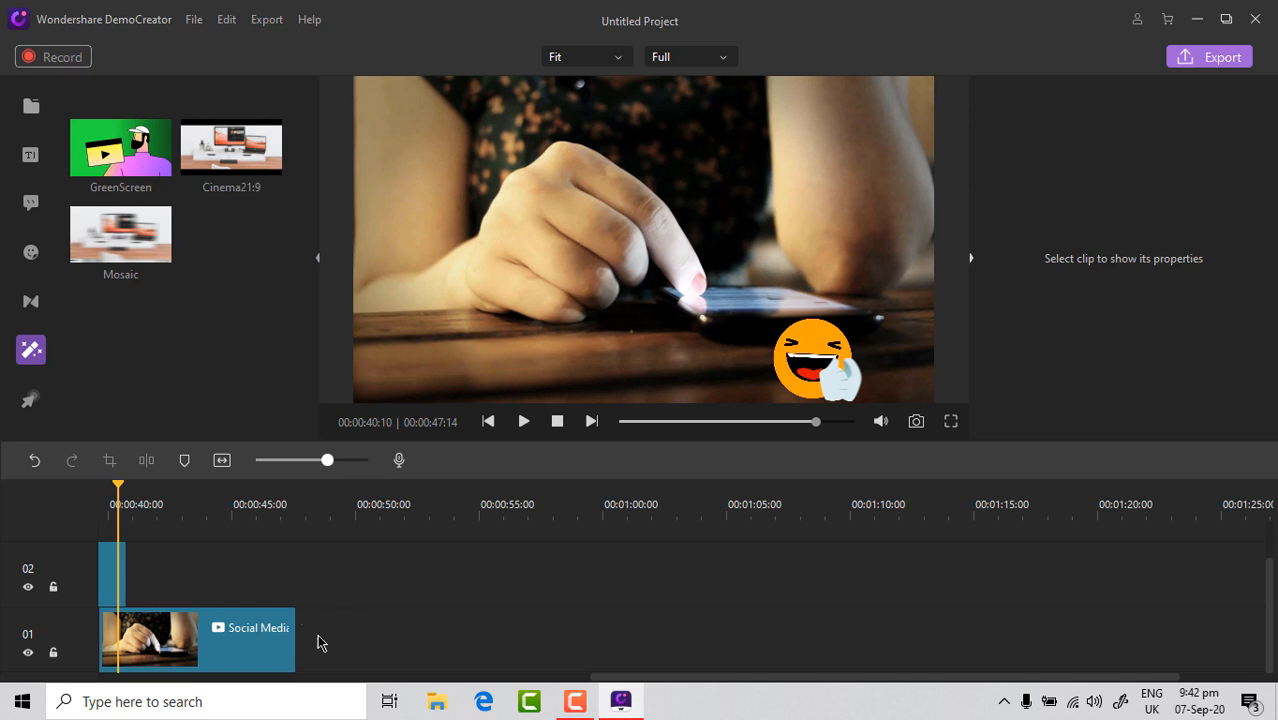
{"action": "left_click_drag", "start_coordinate": [628, 679], "coordinate": [224, 676]}
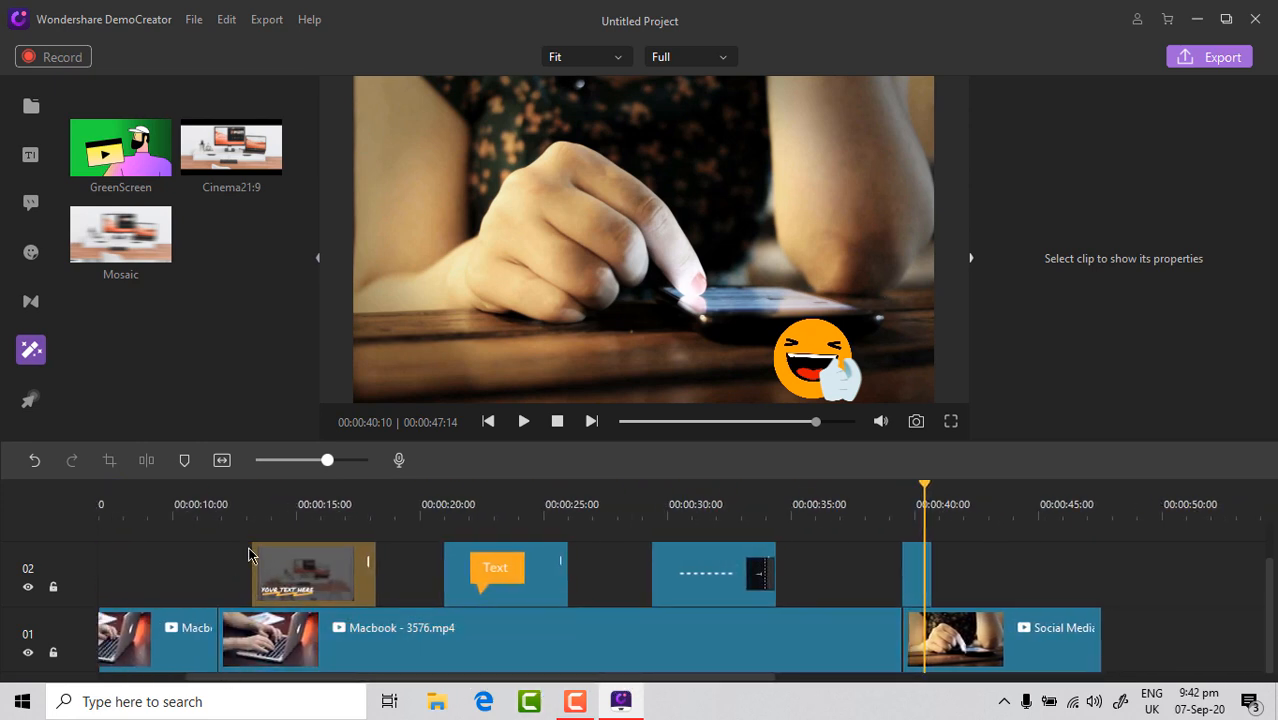
{"action": "left_click", "coordinate": [313, 464]}
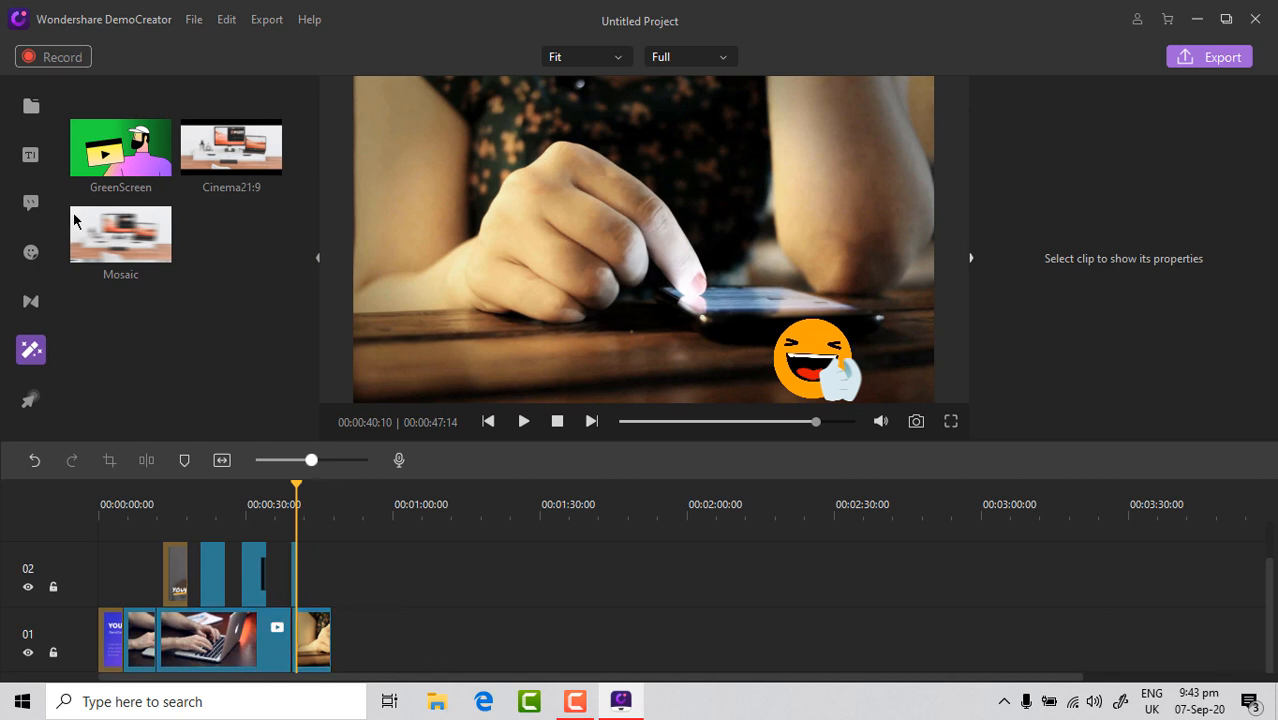
Step: Add the waters-3225831_1920.jpg image after the Social Media clip on track 01 and set the playhead to 00:00:47:24
{"action": "left_click", "coordinate": [31, 106]}
{"action": "right_click", "coordinate": [236, 326]}
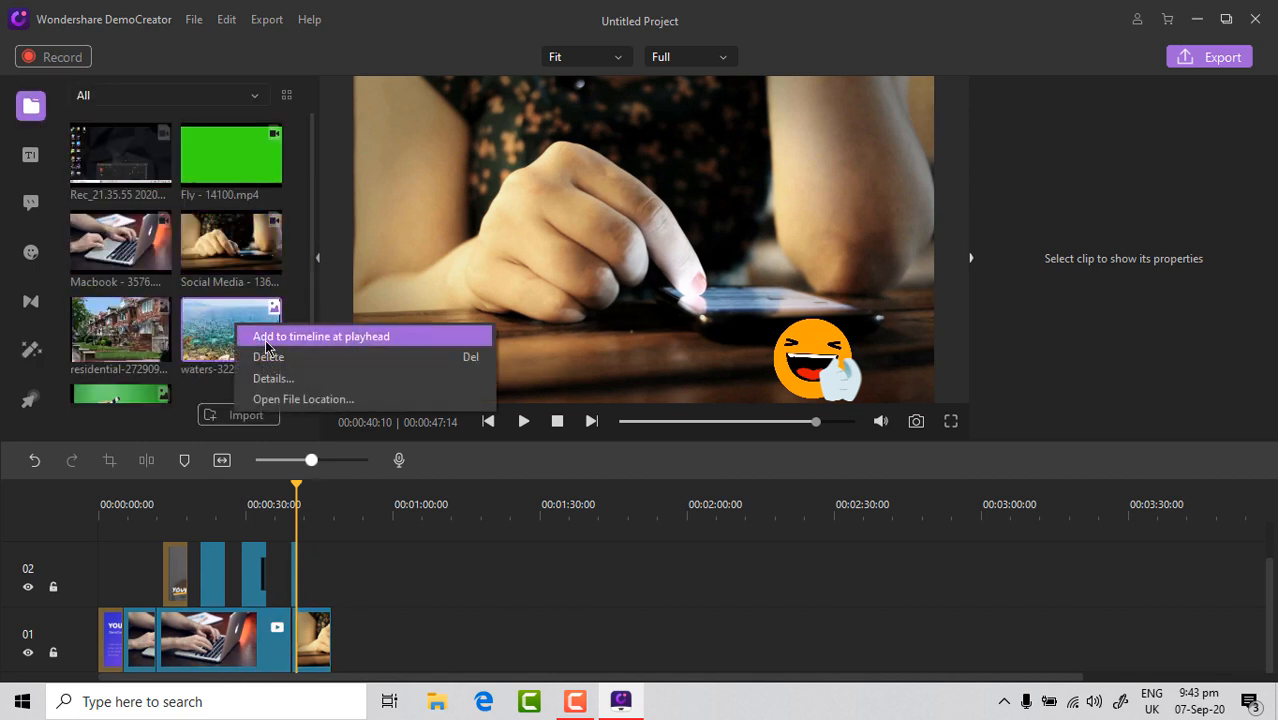
{"action": "left_click", "coordinate": [266, 338]}
{"action": "mouse_move", "coordinate": [340, 590]}
{"action": "left_mouse_down"}
{"action": "mouse_move", "coordinate": [363, 677]}
{"action": "mouse_move", "coordinate": [355, 590]}
{"action": "left_mouse_up"}
{"action": "left_click", "coordinate": [335, 520]}
Step: Enlarge the waters image to 119% at X -0.5 so it fills the frame's full width
{"action": "left_click", "coordinate": [483, 307]}
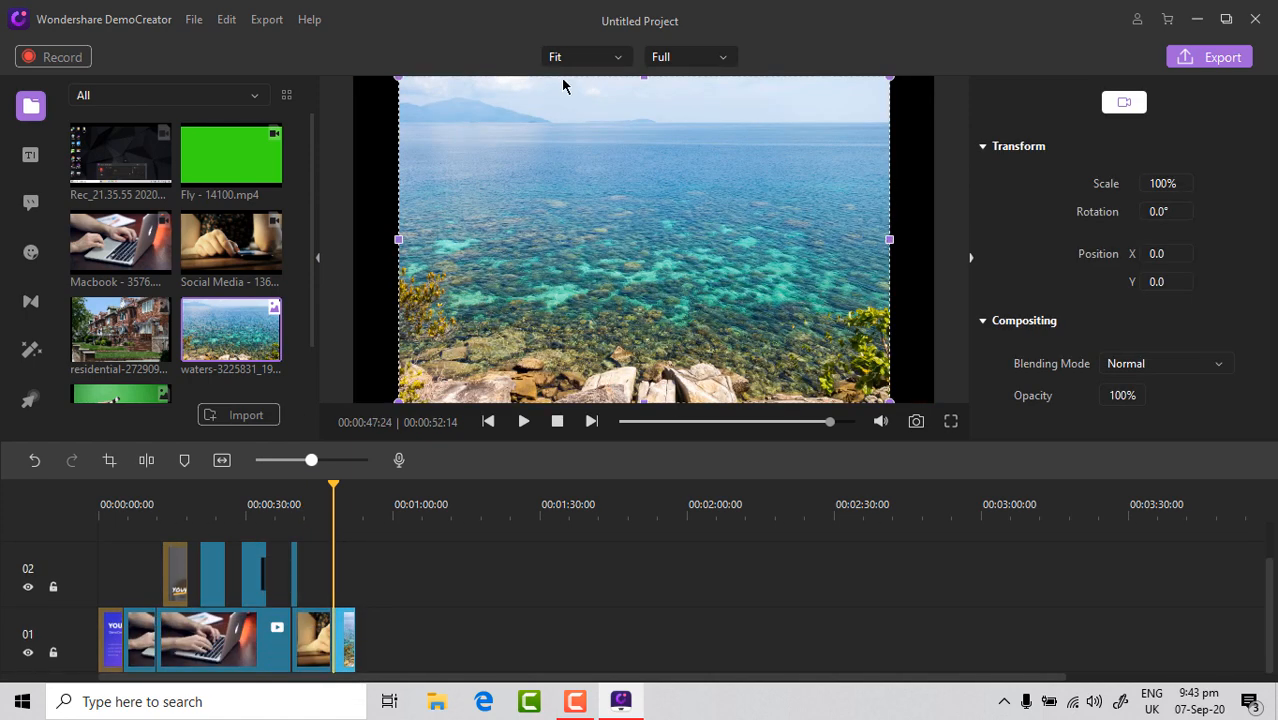
{"action": "left_click_drag", "start_coordinate": [400, 238], "coordinate": [352, 238]}
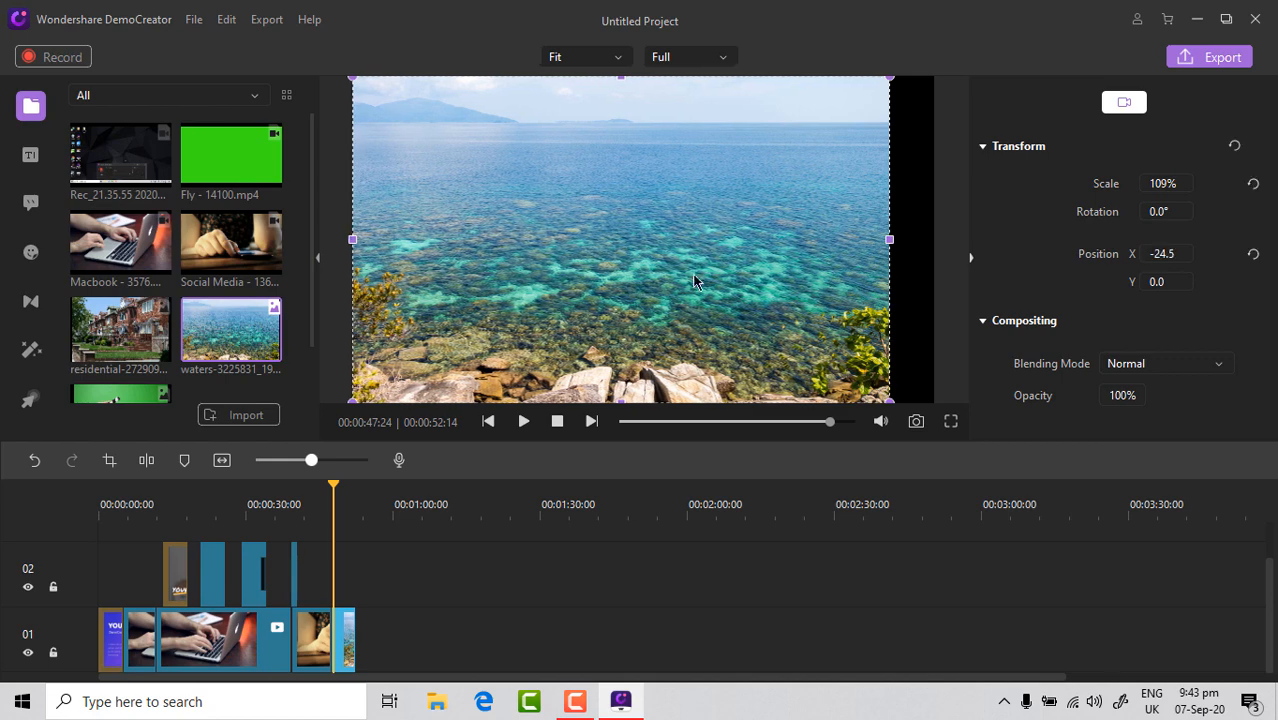
{"action": "left_click_drag", "start_coordinate": [884, 242], "coordinate": [934, 240]}
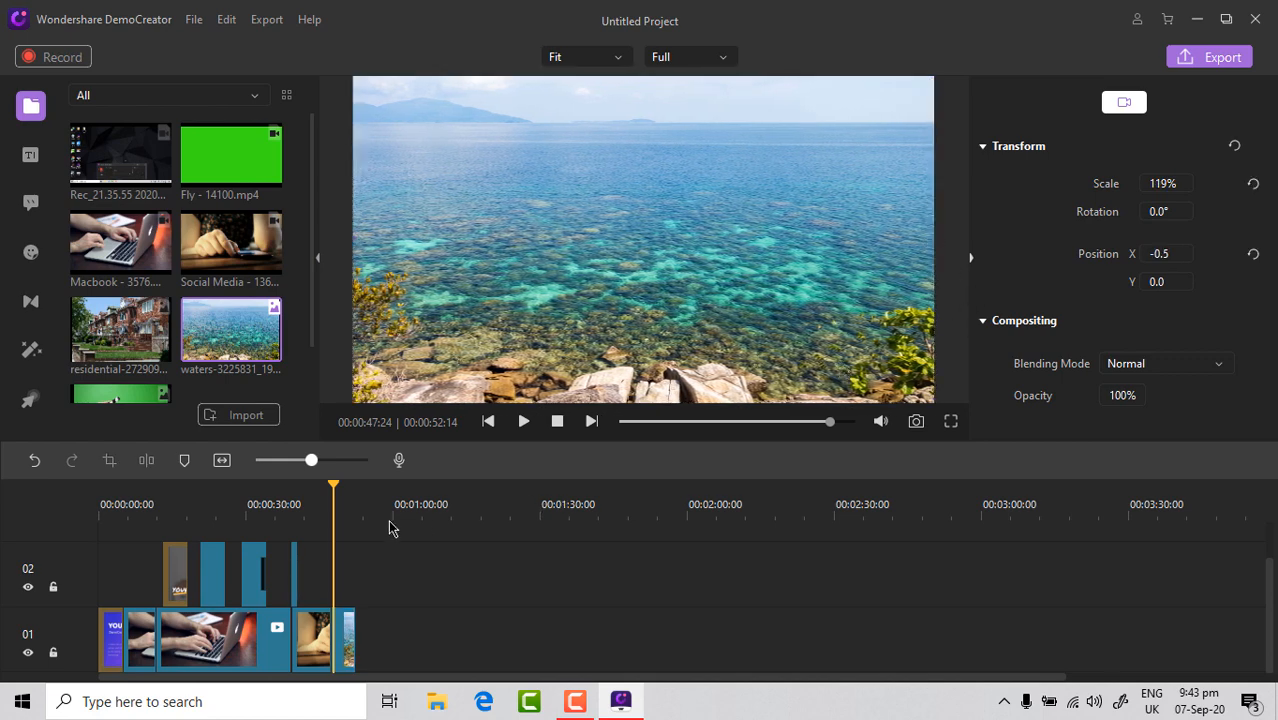
Step: Add the Fly - 14100.mp4 clip to track 02 above the waters image and align their starts
{"action": "left_click", "coordinate": [329, 461]}
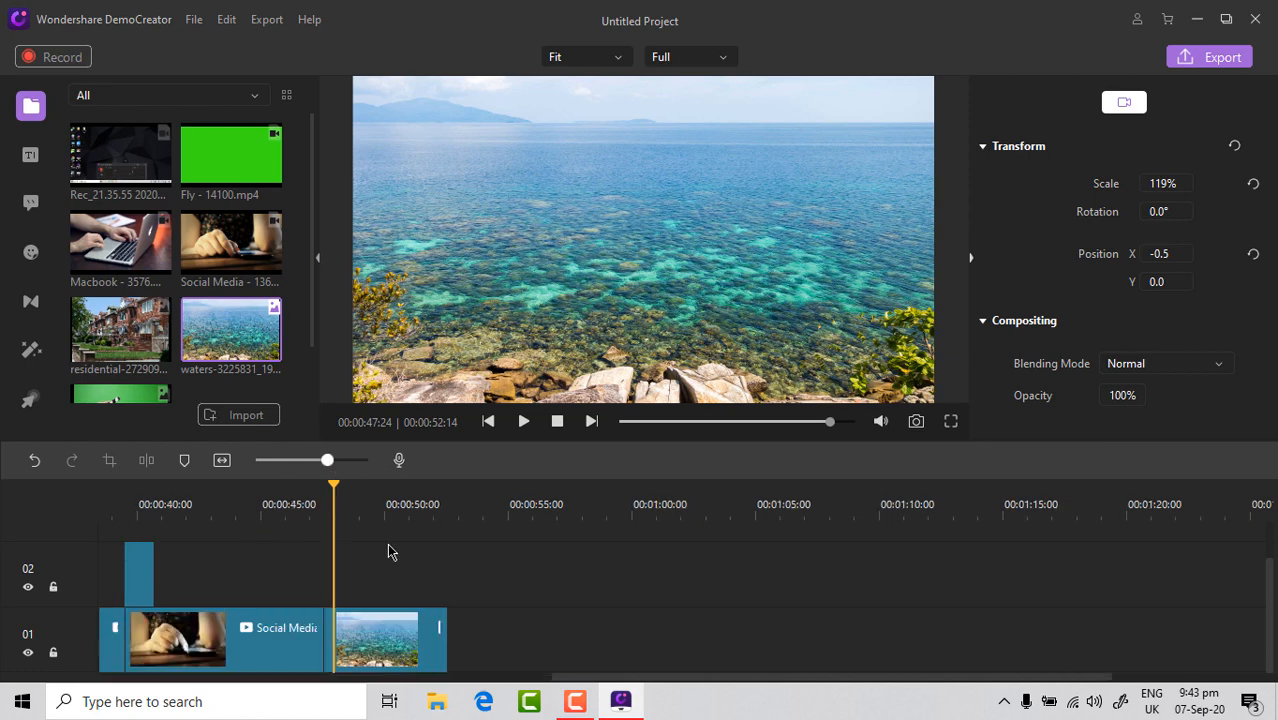
{"action": "right_click", "coordinate": [246, 168]}
{"action": "left_click", "coordinate": [262, 181]}
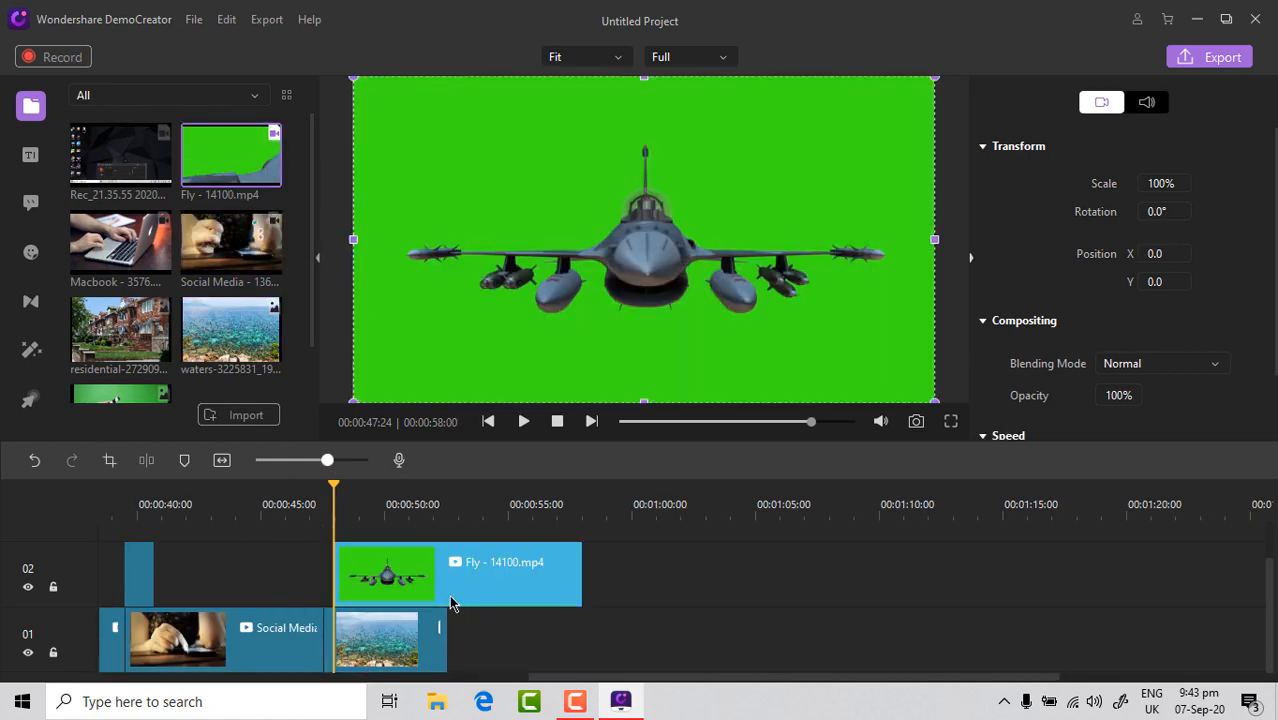
{"action": "left_click_drag", "start_coordinate": [445, 601], "coordinate": [434, 589]}
Step: Extend the waters image on track 01 past the end of the Fly clip, to 00:00:58:23
{"action": "left_click", "coordinate": [449, 652]}
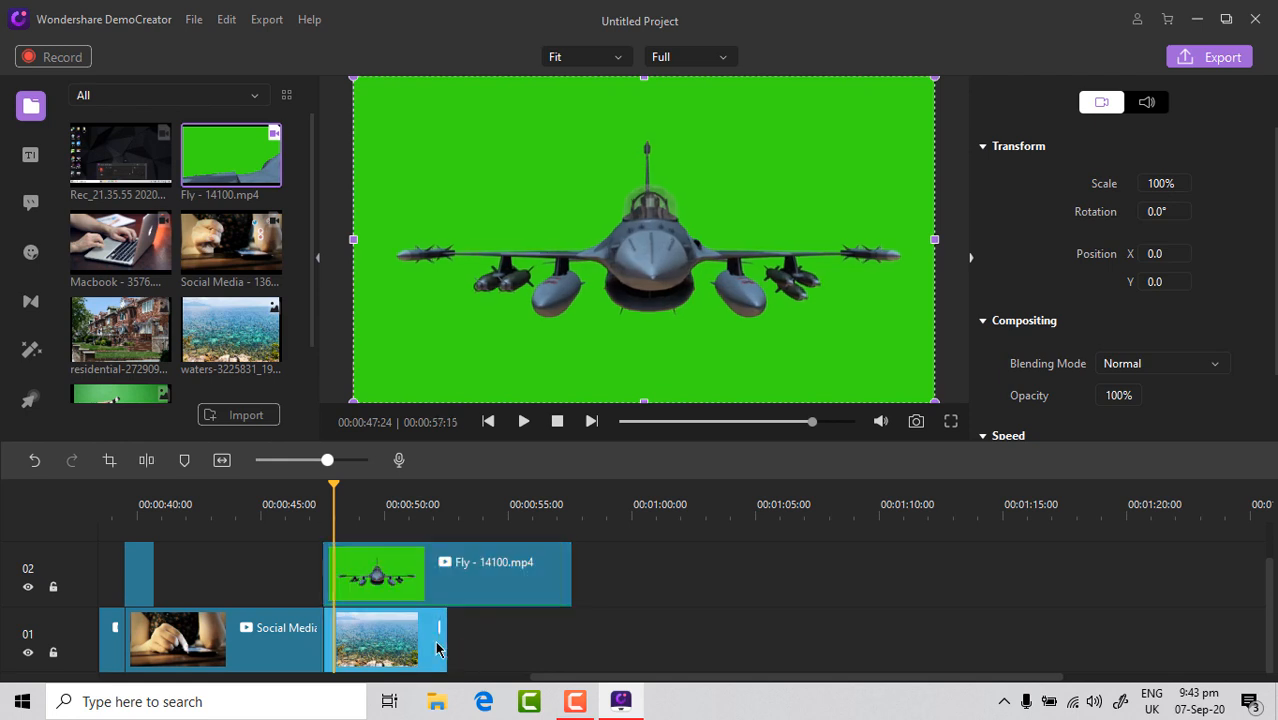
{"action": "left_click_drag", "start_coordinate": [443, 636], "coordinate": [603, 630]}
{"action": "left_click", "coordinate": [644, 625]}
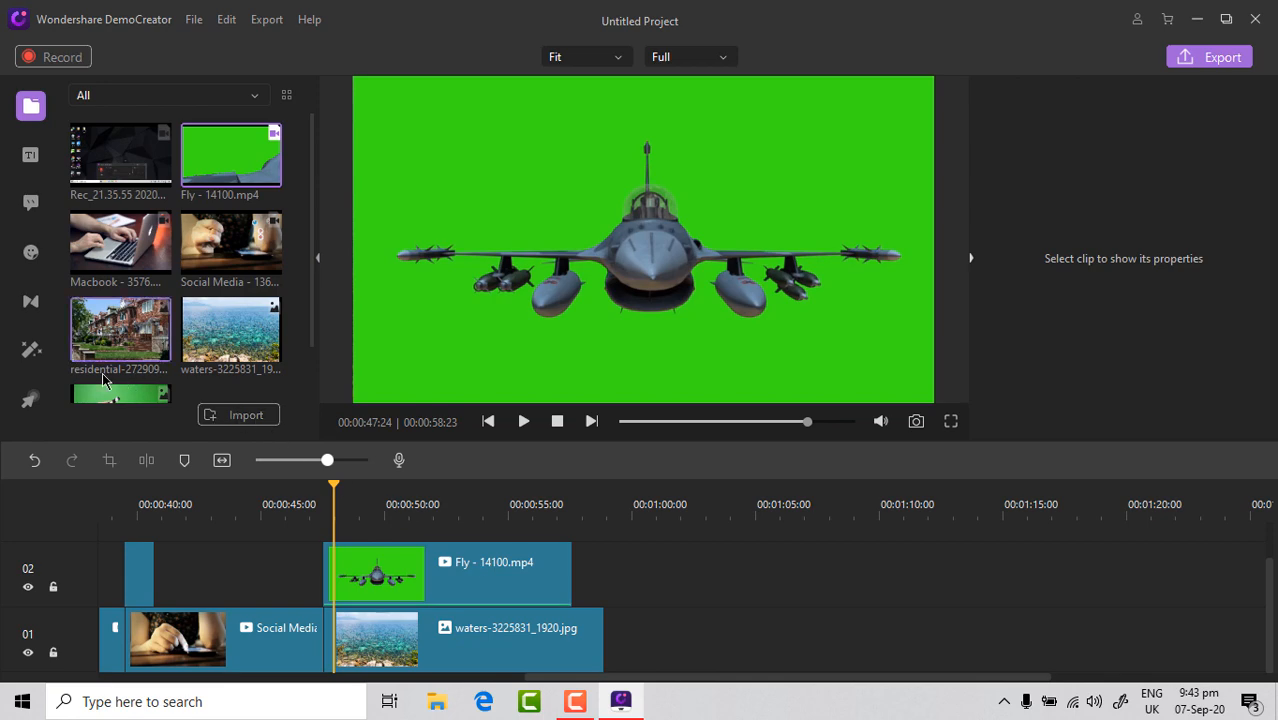
Step: Apply the GreenScreen effect to the Fly clip and play the composite through to 00:00:58:11
{"action": "left_click", "coordinate": [33, 352]}
{"action": "left_click_drag", "start_coordinate": [111, 187], "coordinate": [352, 621]}
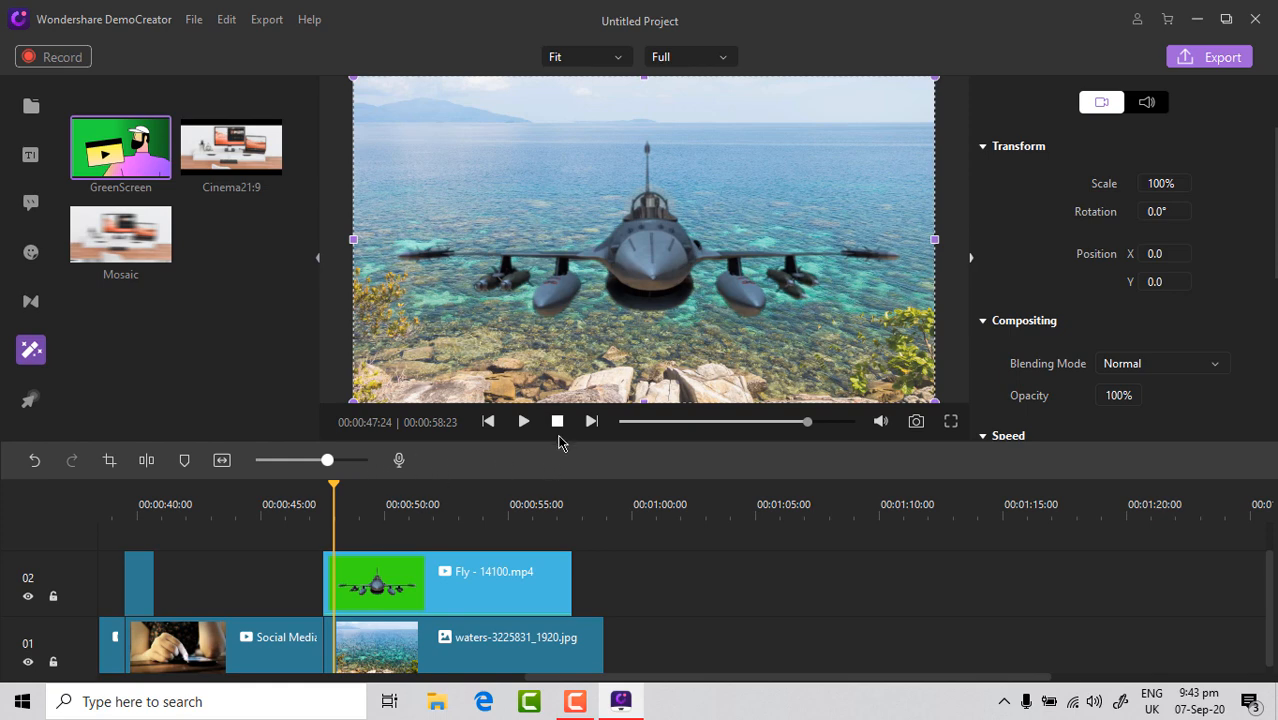
{"action": "left_click", "coordinate": [517, 425]}
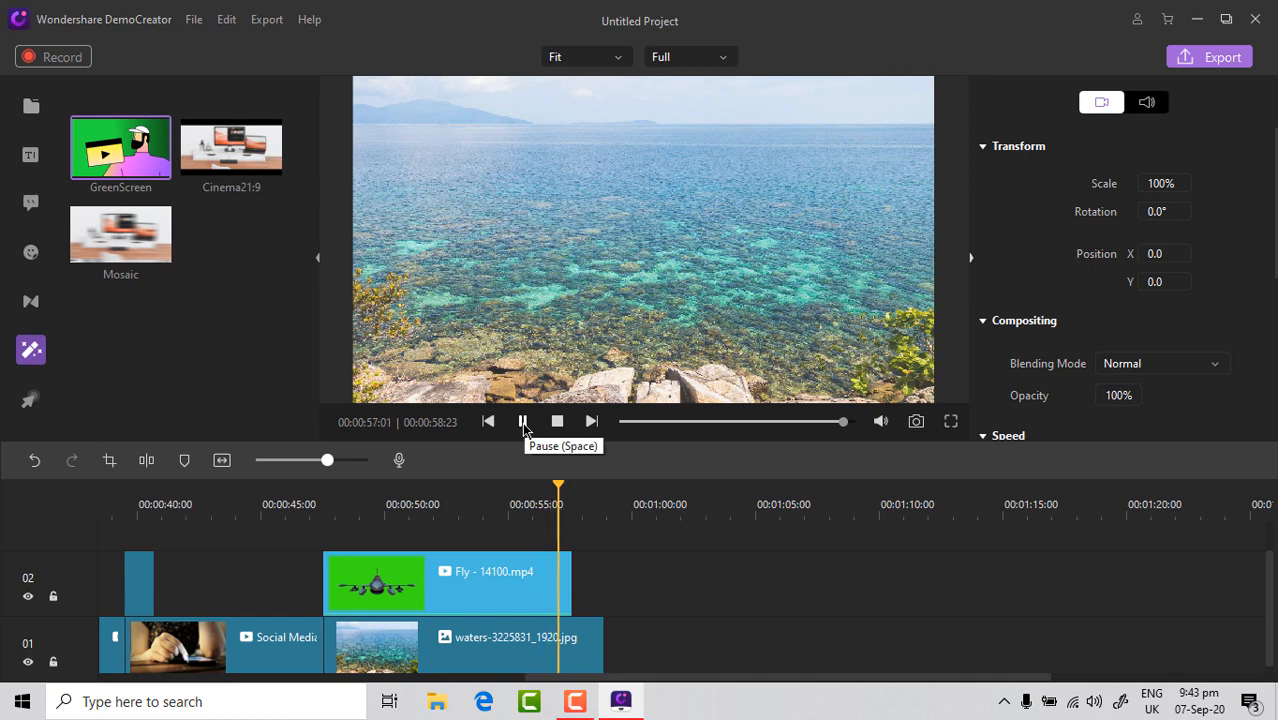
{"action": "left_click", "coordinate": [522, 423]}
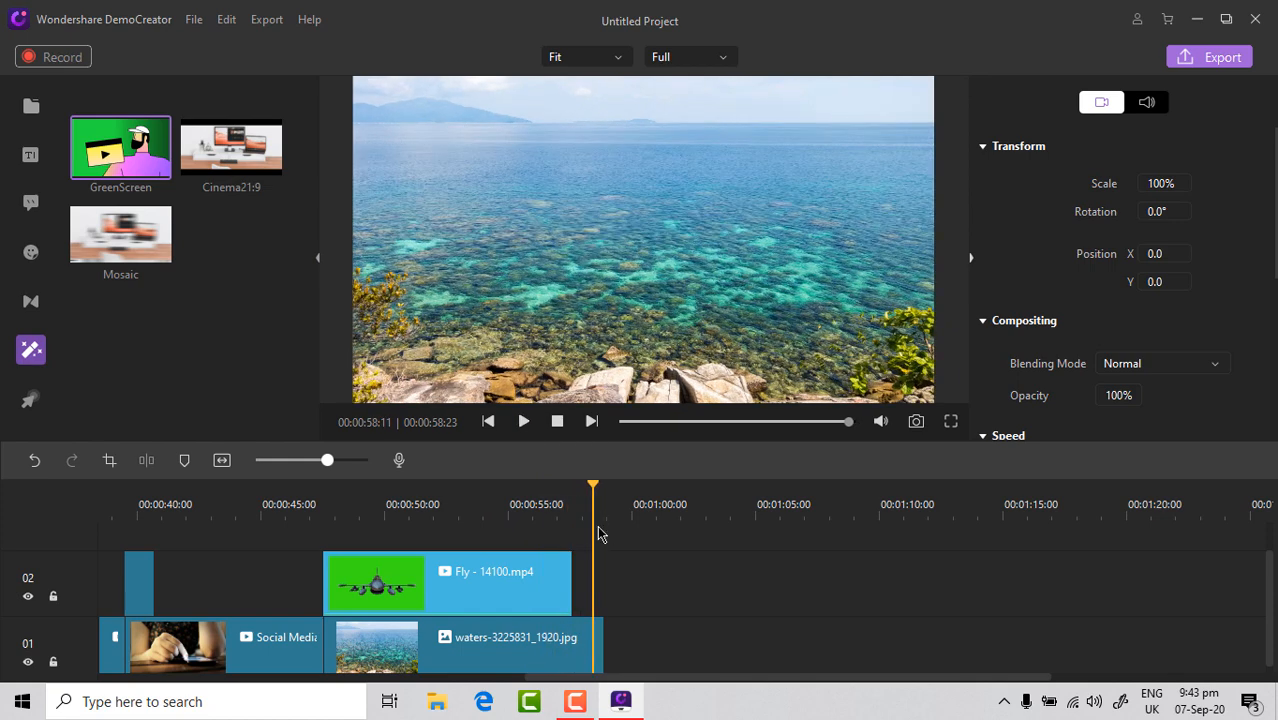
Step: Add the Macbook - 3576.mp4 clip to the timeline at the playhead, 00:00:58:11
{"action": "scroll", "coordinate": [270, 543], "scroll_direction": "down", "scroll_amount": 1}
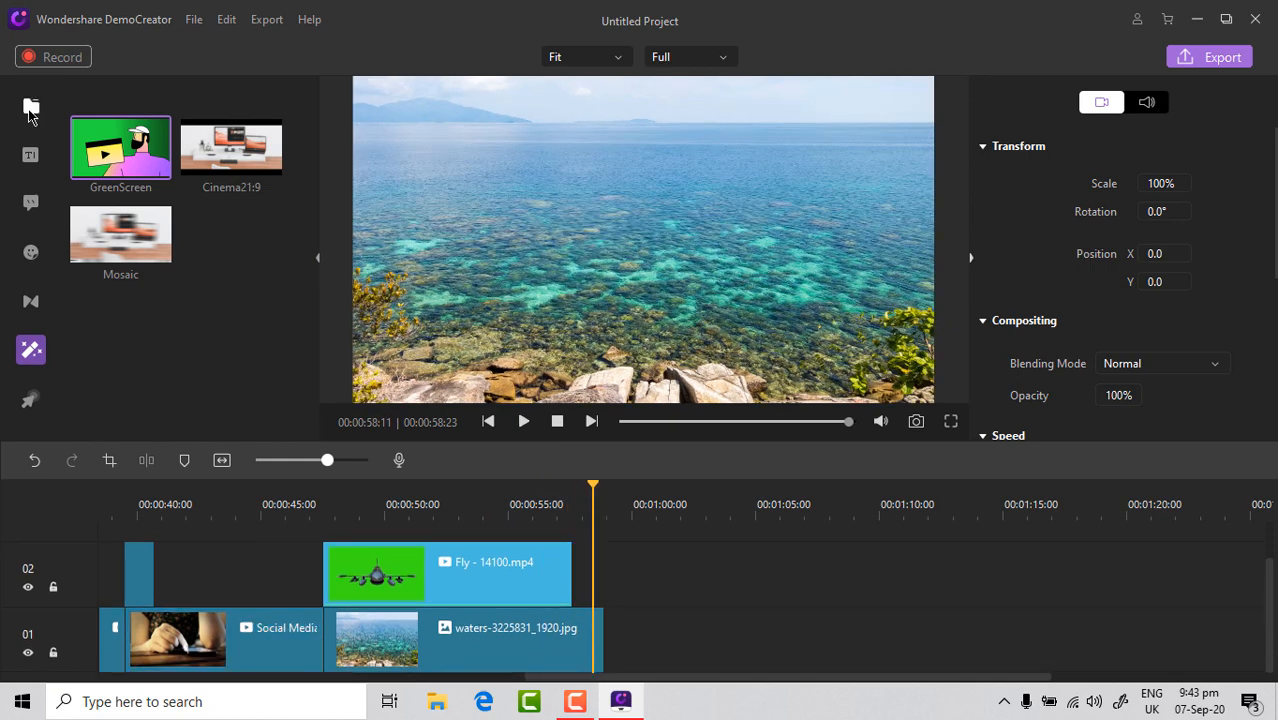
{"action": "left_click", "coordinate": [31, 106]}
{"action": "right_click", "coordinate": [125, 235]}
{"action": "left_click", "coordinate": [165, 241]}
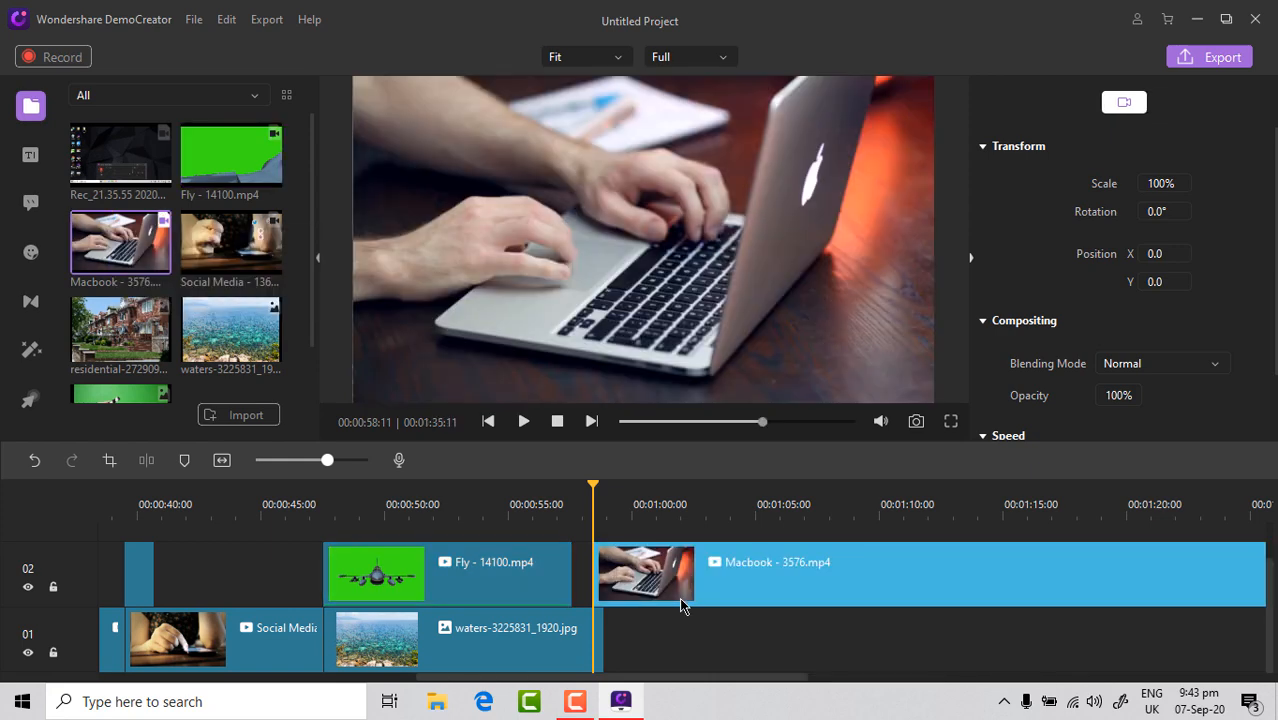
Step: Move the Macbook - 3576.mp4 clip to track 01 after the waters image and add the Cinema21:9 effect above its start on track 02
{"action": "left_click_drag", "start_coordinate": [735, 603], "coordinate": [660, 645]}
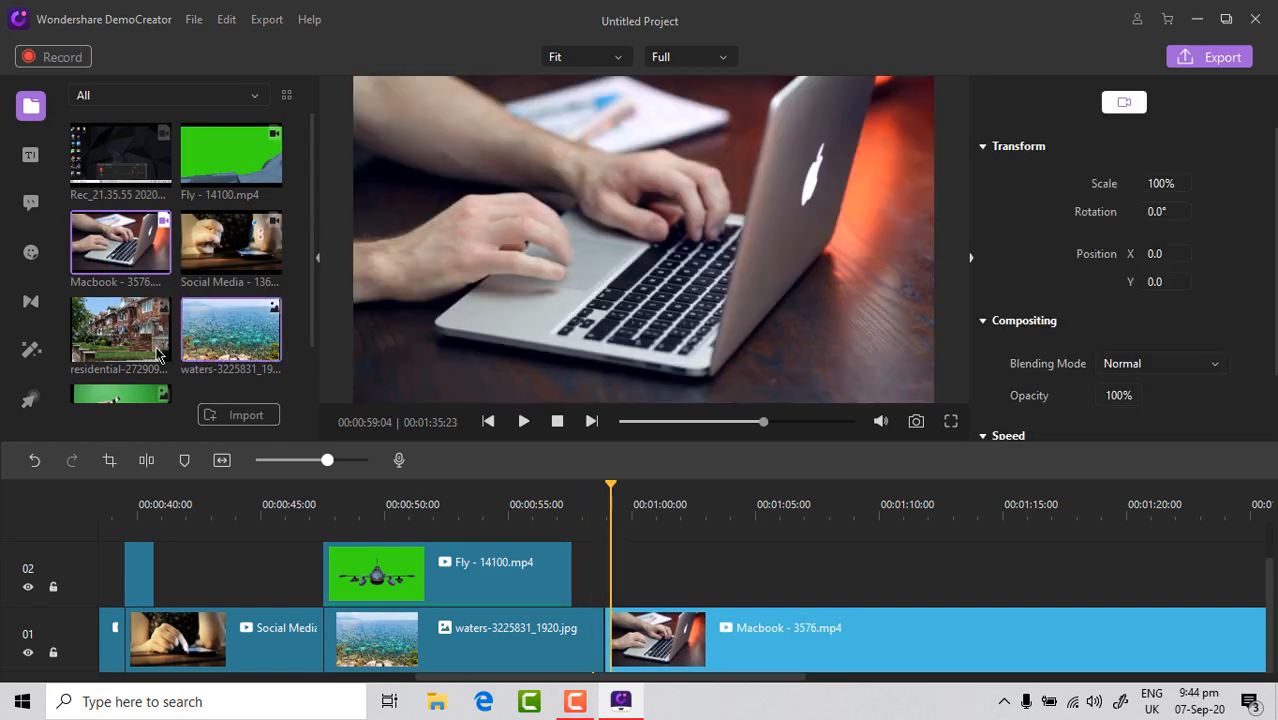
{"action": "left_click", "coordinate": [31, 350]}
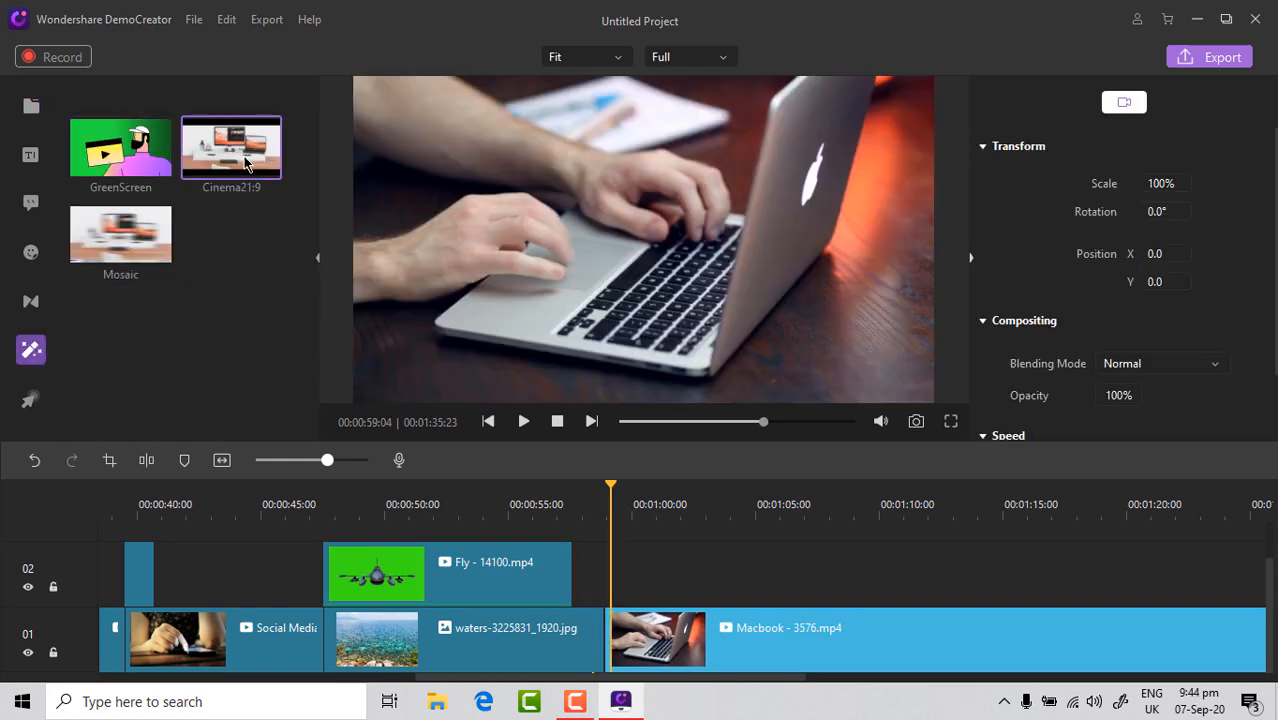
{"action": "left_click_drag", "start_coordinate": [251, 162], "coordinate": [625, 555]}
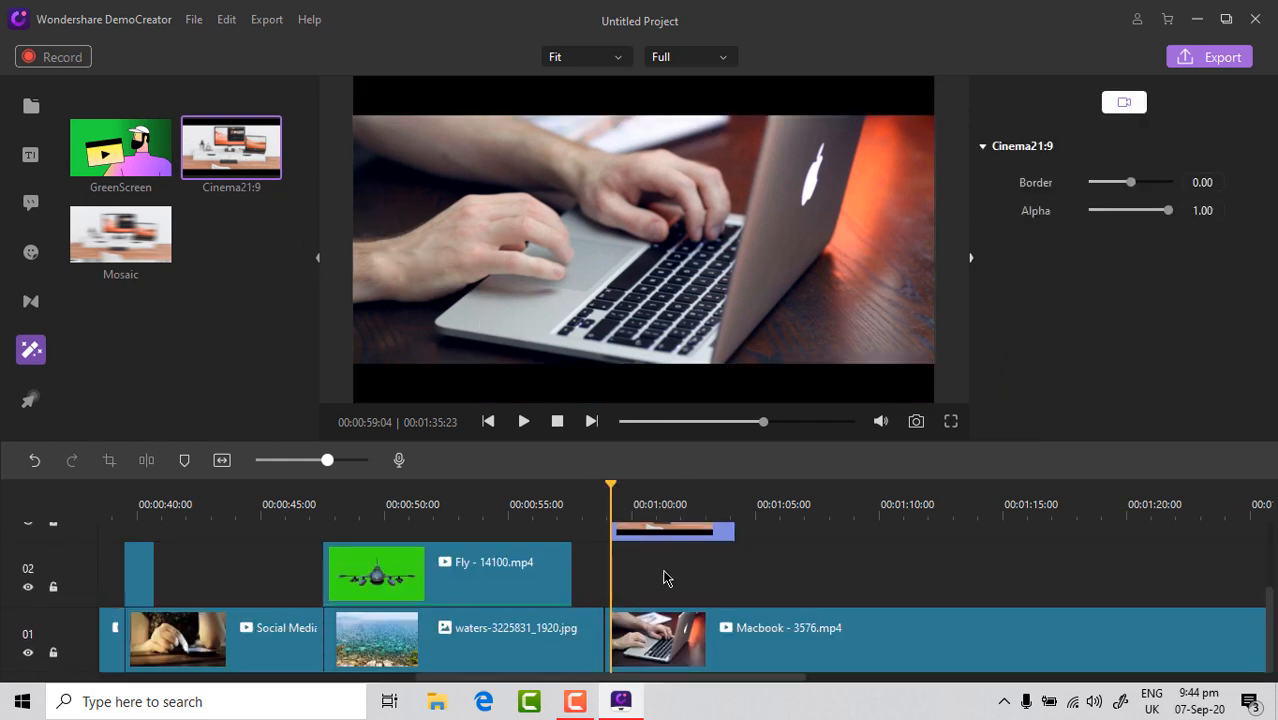
{"action": "left_click_drag", "start_coordinate": [668, 611], "coordinate": [662, 590]}
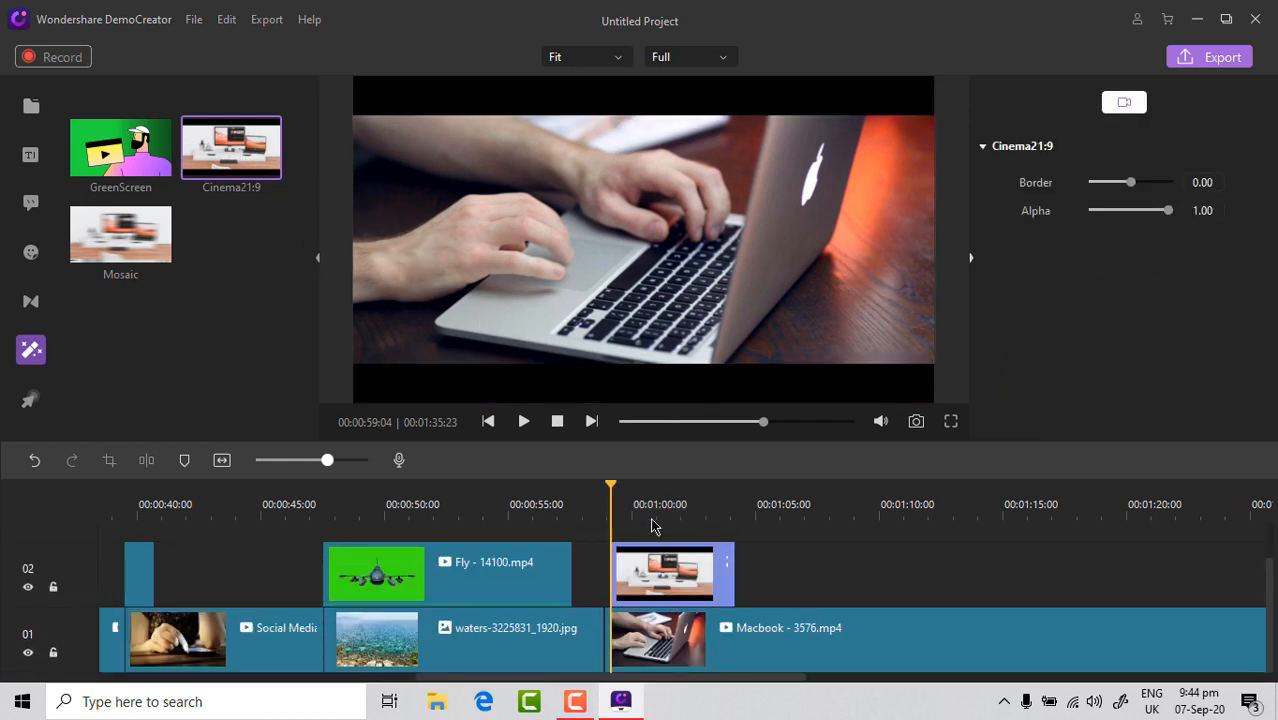
Step: Play the clip through to 00:01:07:17 and add the Mosaic effect on track 02 at that time
{"action": "left_click", "coordinate": [522, 422]}
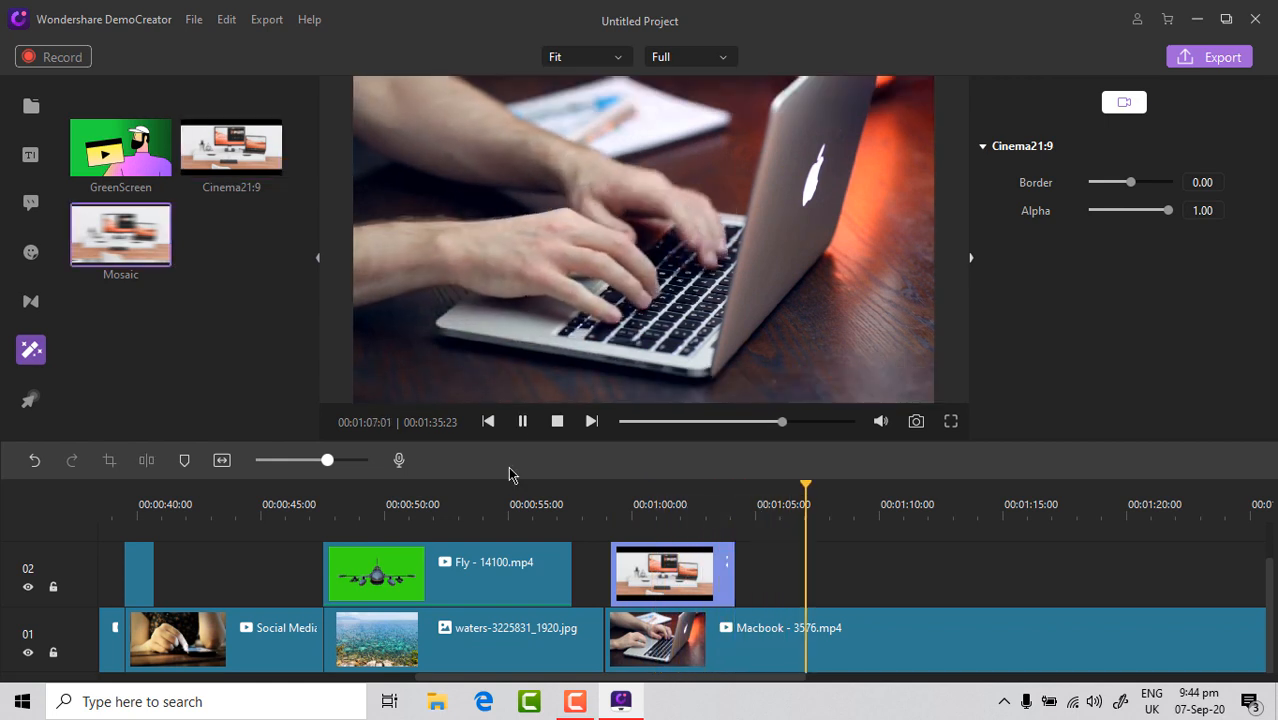
{"action": "left_click", "coordinate": [522, 421]}
{"action": "left_click_drag", "start_coordinate": [134, 246], "coordinate": [826, 606]}
{"action": "scroll", "coordinate": [850, 580], "scroll_direction": "down", "scroll_amount": 2}
{"action": "left_click_drag", "start_coordinate": [850, 534], "coordinate": [850, 597]}
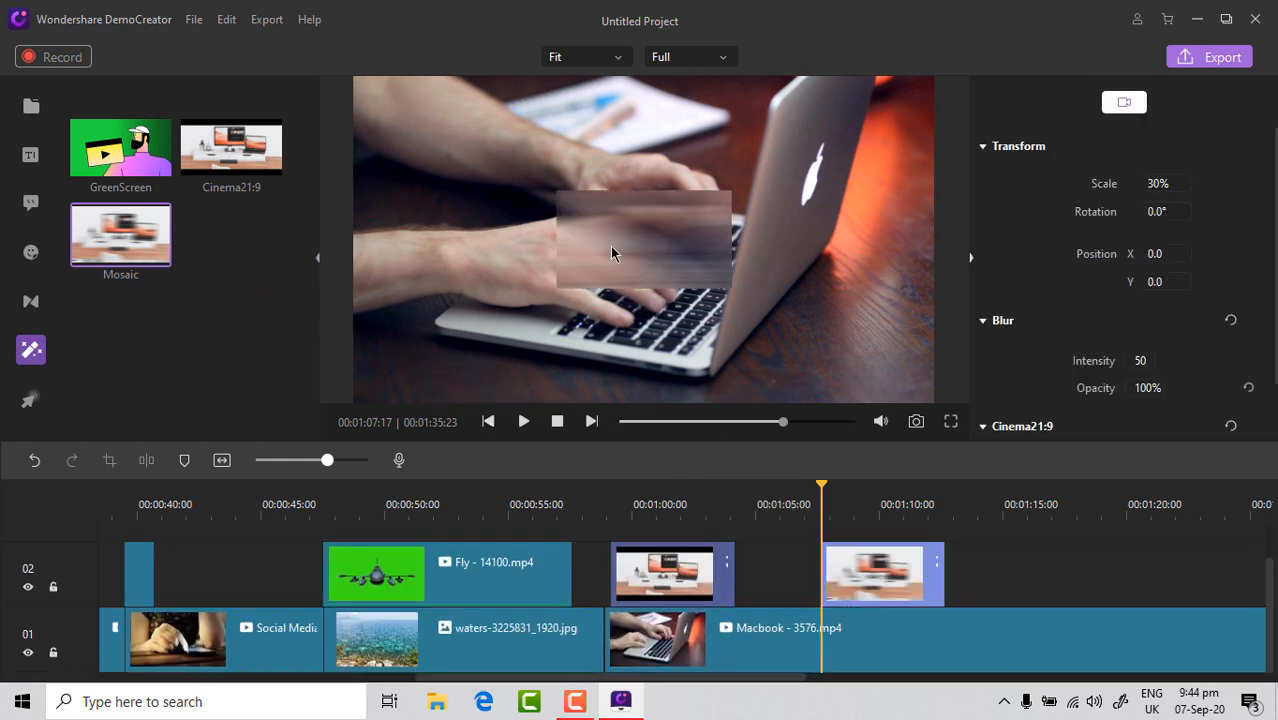
Step: Size the mosaic patch to 31% scale, place it at X 6.2, Y -24.4, and play the clip through to 00:01:14:18
{"action": "left_click", "coordinate": [672, 243]}
{"action": "left_click_drag", "start_coordinate": [673, 237], "coordinate": [877, 181]}
{"action": "left_click", "coordinate": [523, 421]}
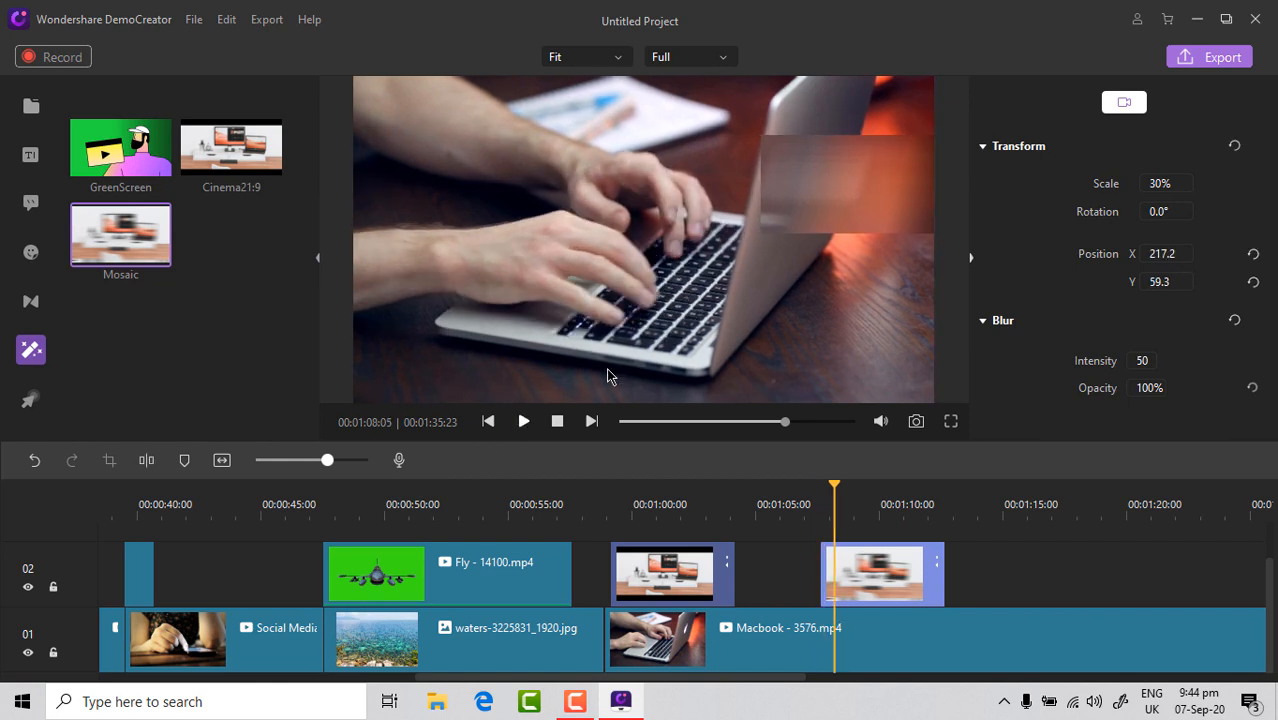
{"action": "left_click_drag", "start_coordinate": [928, 137], "coordinate": [796, 223]}
{"action": "left_click_drag", "start_coordinate": [725, 251], "coordinate": [672, 241]}
{"action": "left_click", "coordinate": [524, 420]}
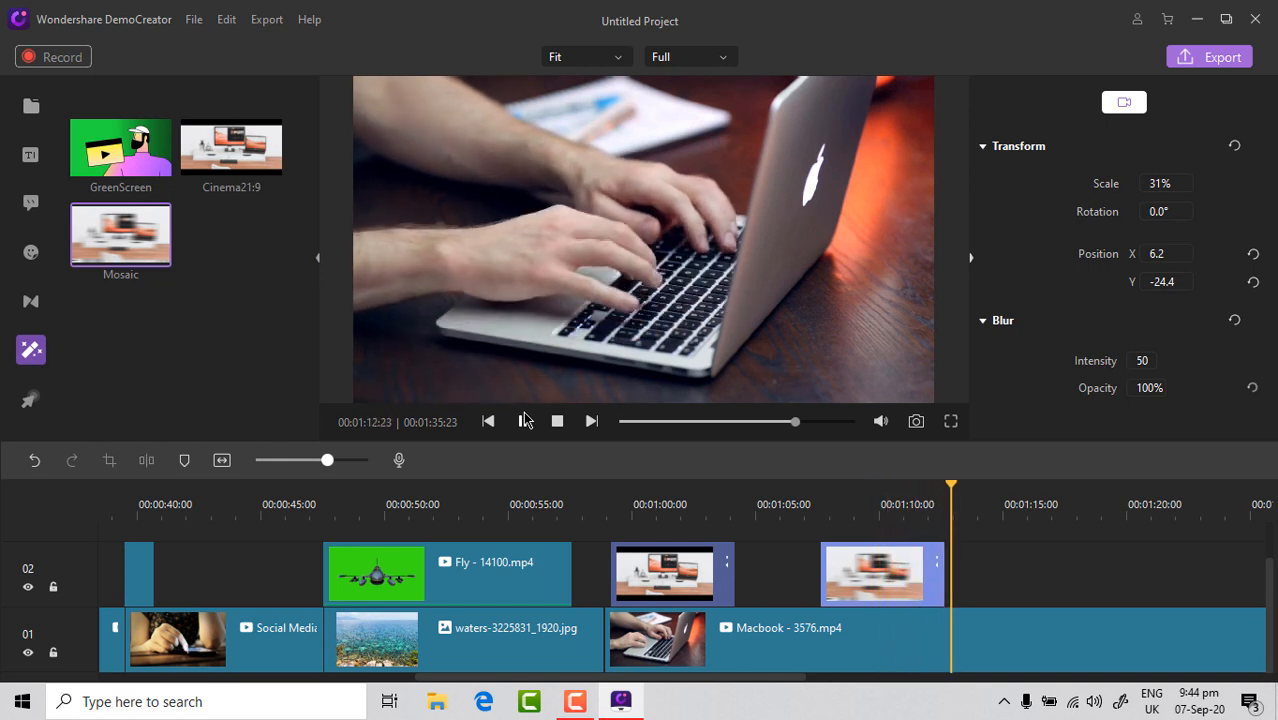
{"action": "left_click", "coordinate": [526, 424]}
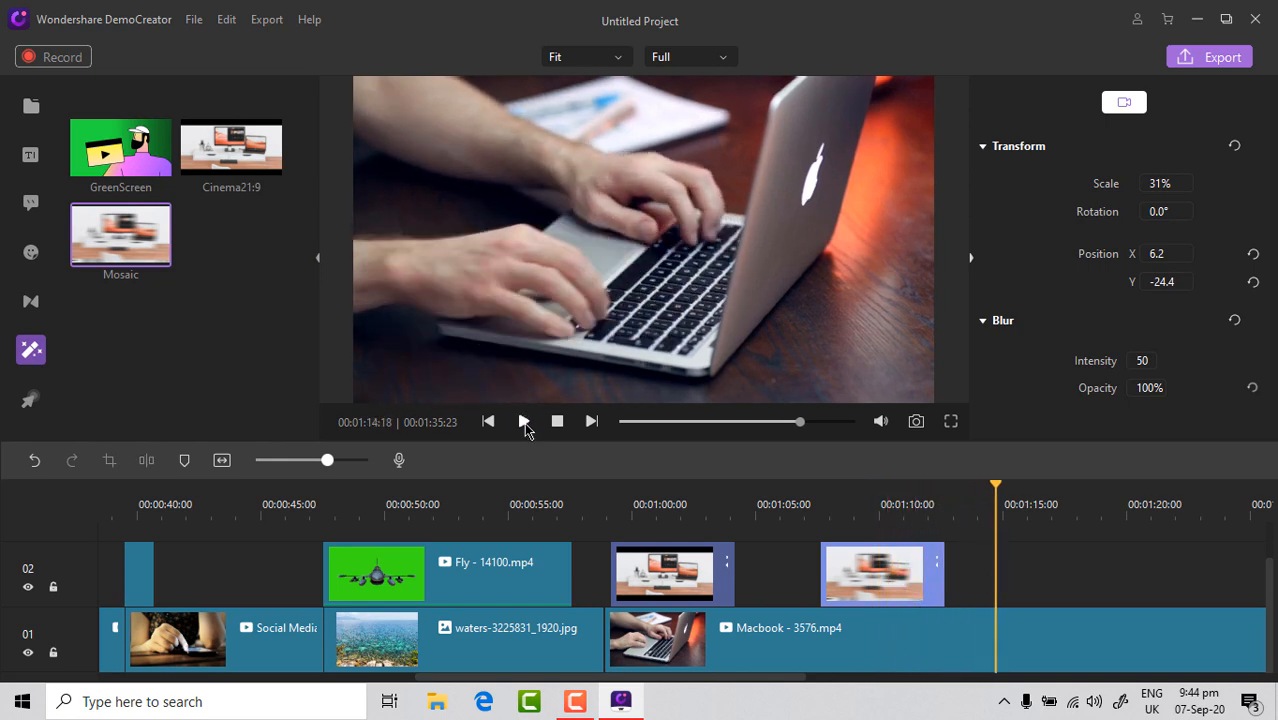
Step: Display the cursor effects and look at the whole project on the timeline
{"action": "left_click", "coordinate": [31, 401]}
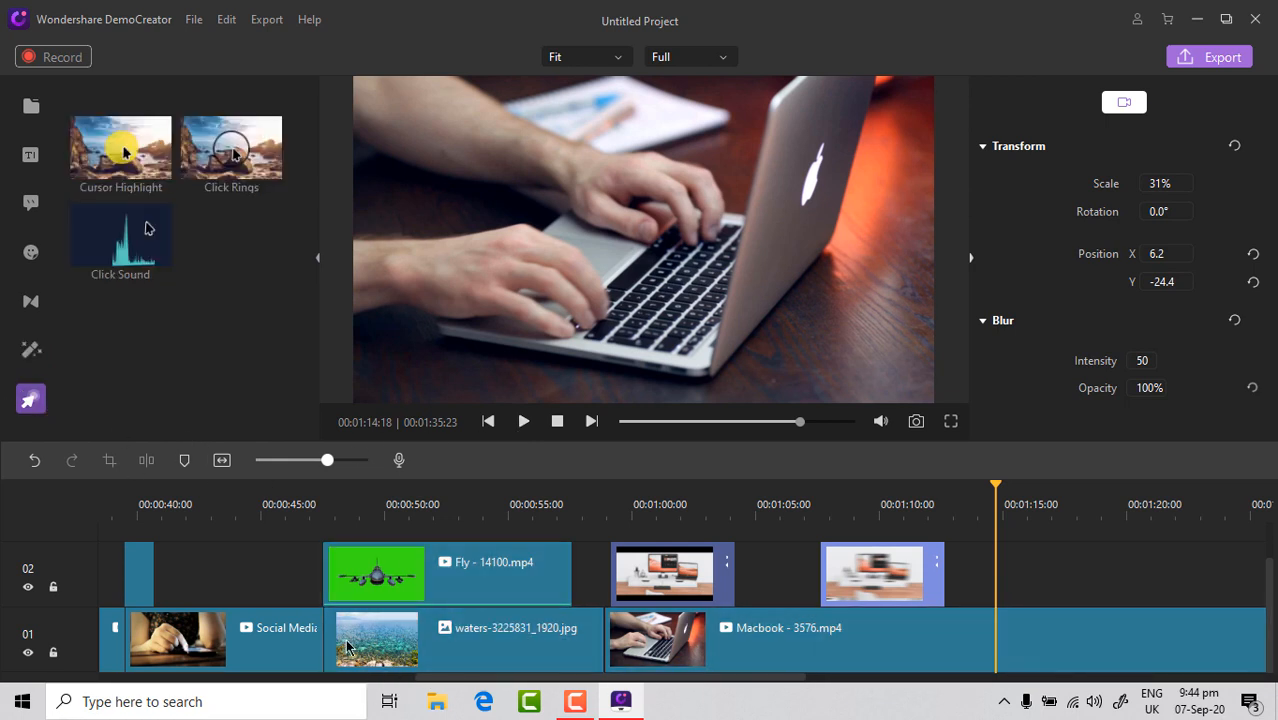
{"action": "left_click_drag", "start_coordinate": [324, 463], "coordinate": [313, 463]}
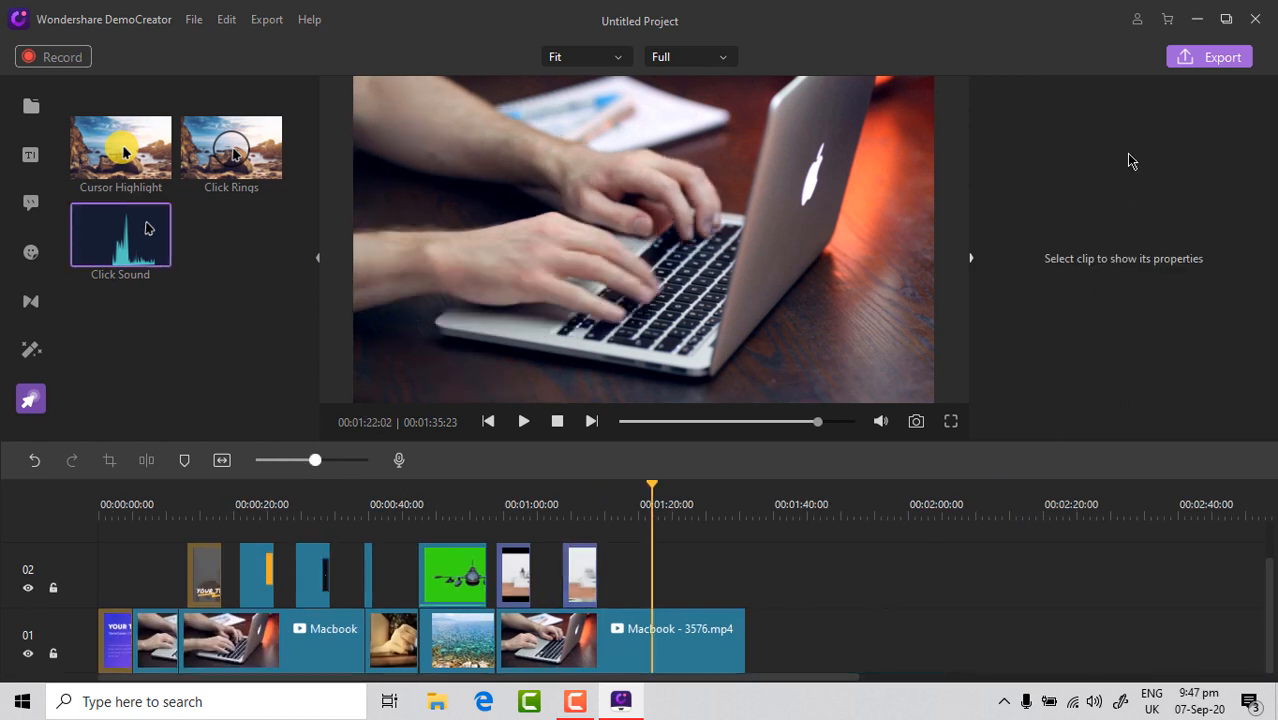
Step: Begin exporting the project in MP4 format and name the output VIDEO FILE
{"action": "left_click", "coordinate": [1195, 58]}
{"action": "left_click", "coordinate": [513, 110]}
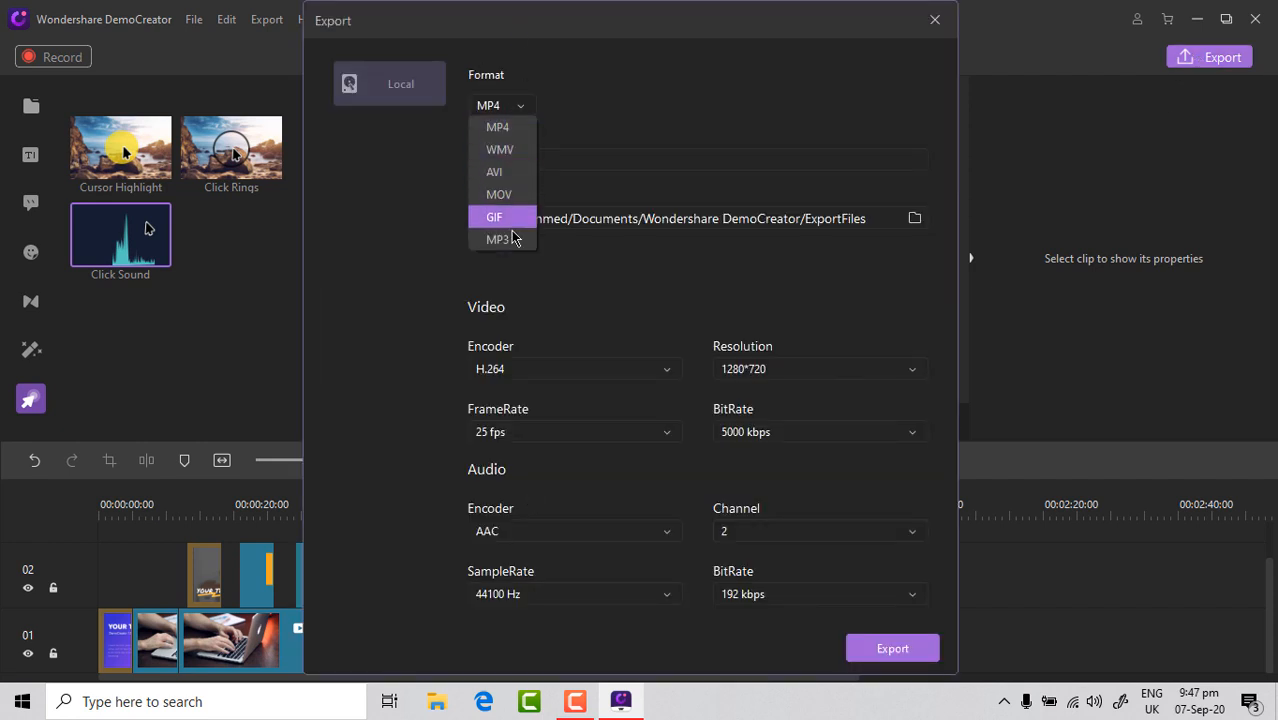
{"action": "left_click", "coordinate": [521, 127]}
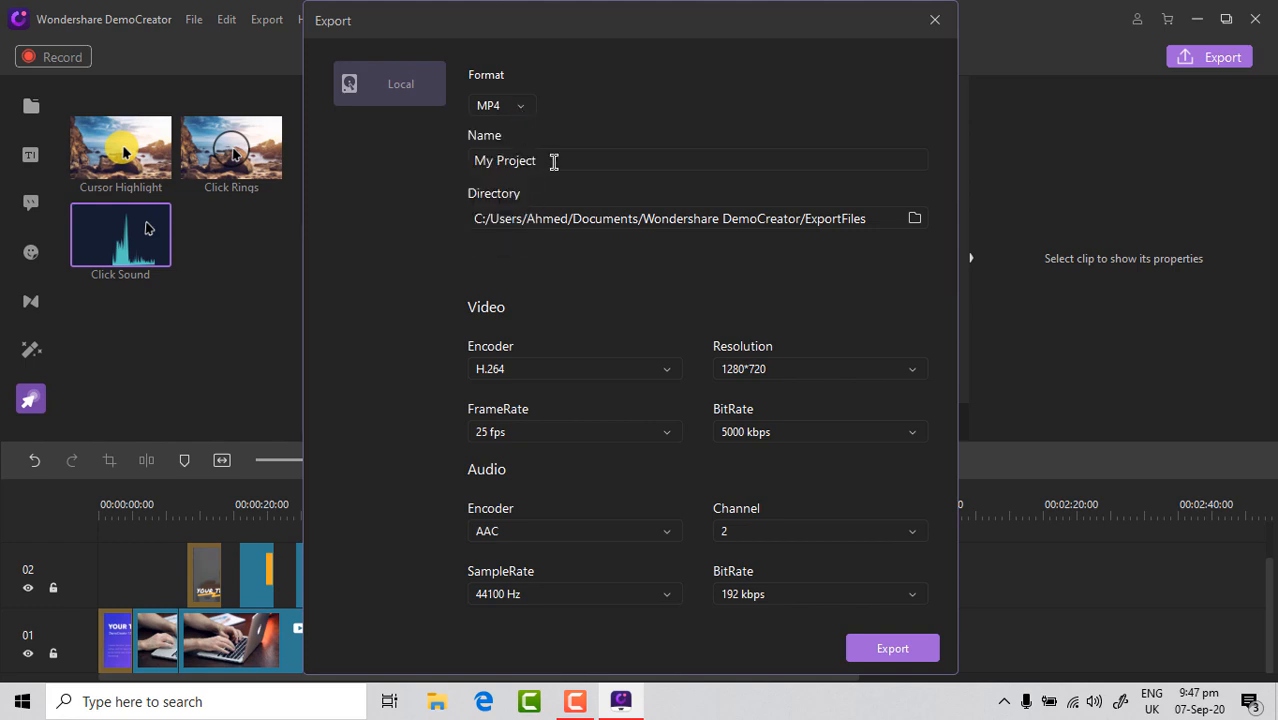
{"action": "left_click_drag", "start_coordinate": [553, 161], "coordinate": [448, 160]}
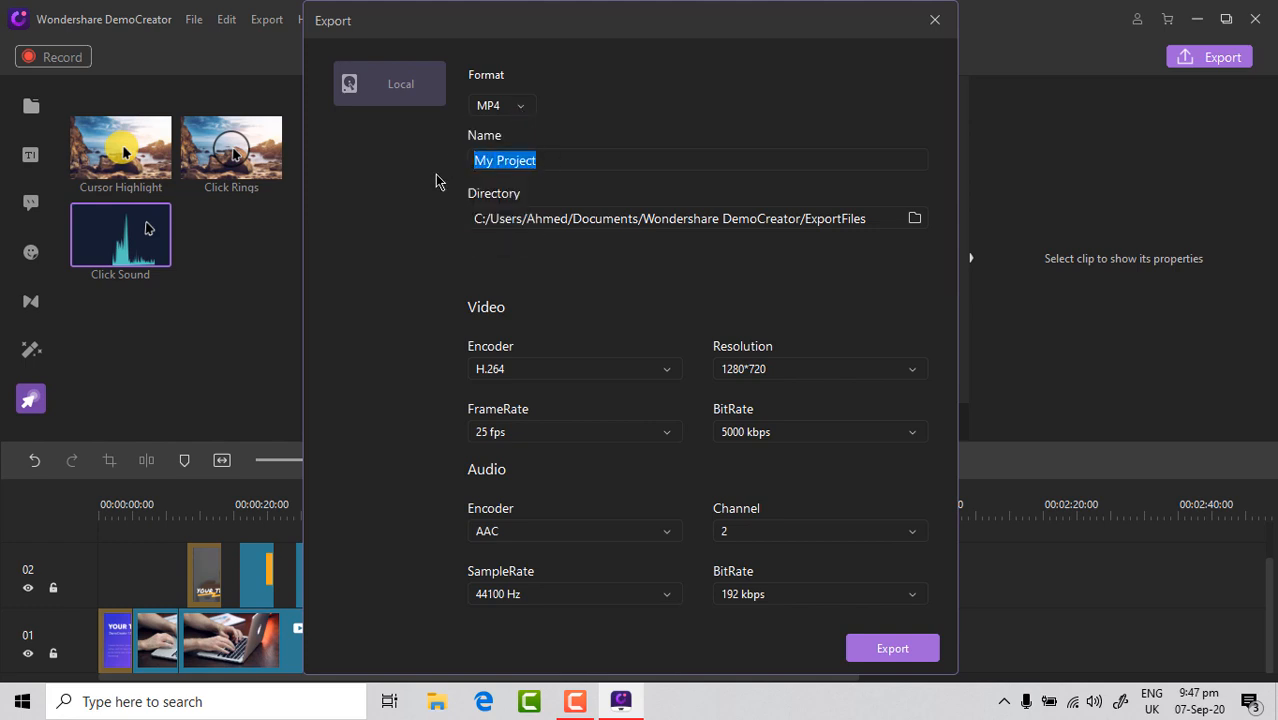
{"action": "type", "text": "V"}
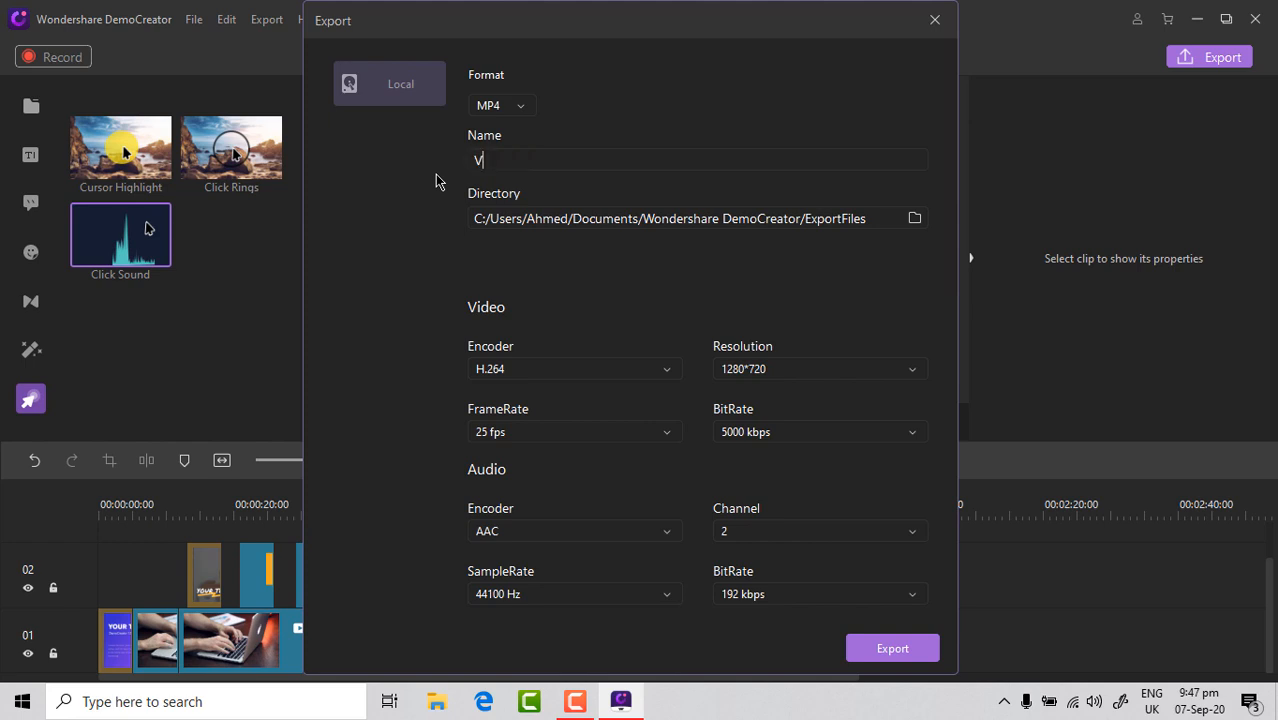
{"action": "type", "text": "IDEO FILE"}
Step: Set the export directory to the root of Local Disk (D:)
{"action": "left_click", "coordinate": [914, 218]}
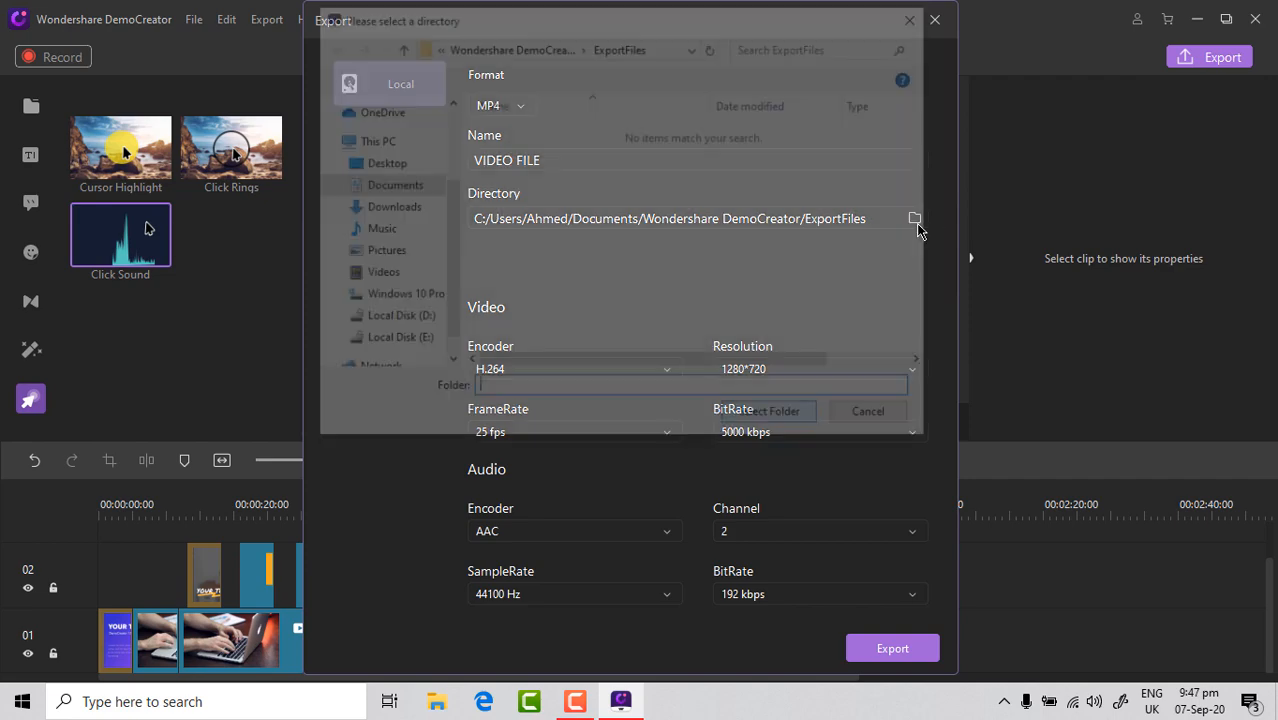
{"action": "scroll", "coordinate": [416, 300], "scroll_direction": "down", "scroll_amount": 1}
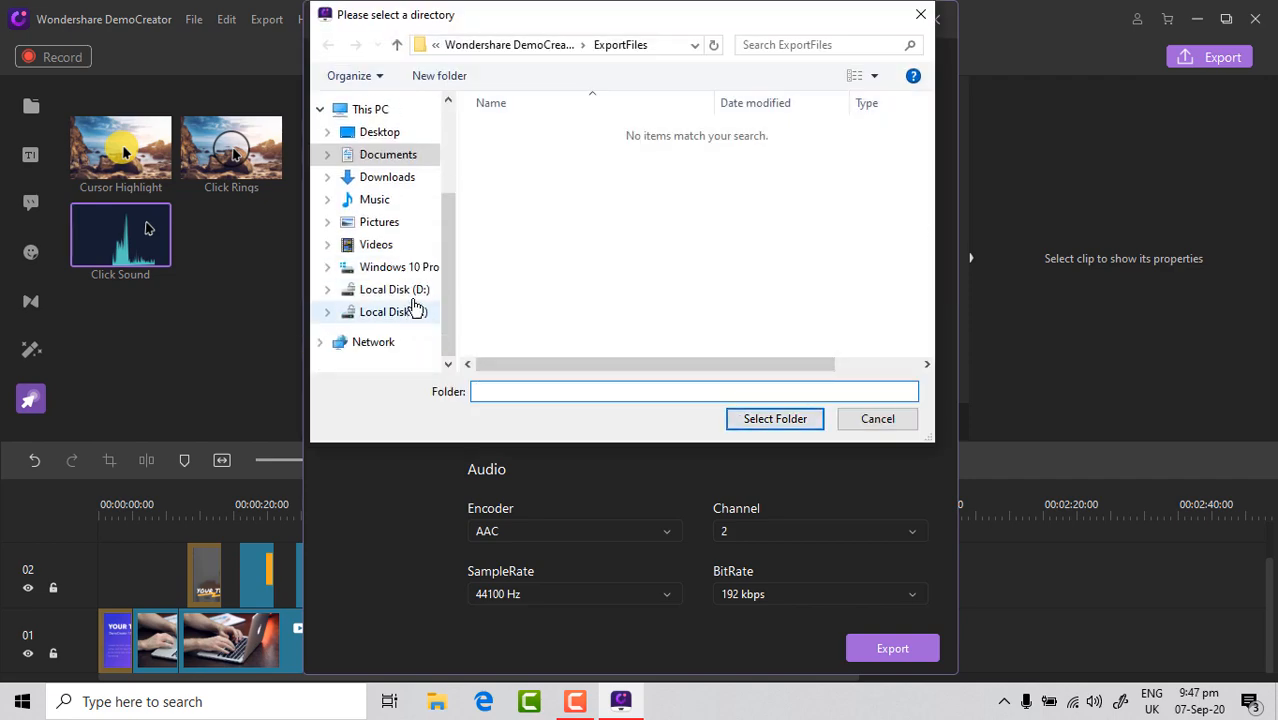
{"action": "left_click", "coordinate": [410, 291]}
{"action": "left_click", "coordinate": [781, 419]}
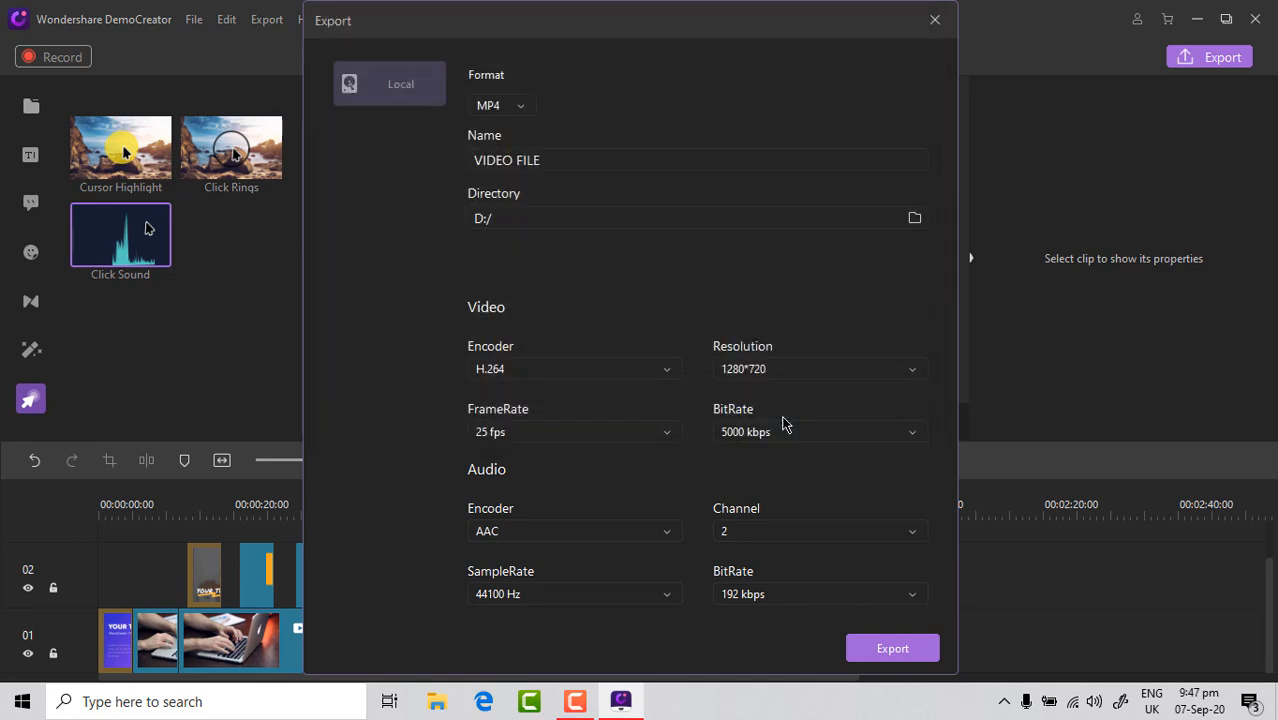
Step: Examine the export choices for video encoder, resolution and frame rate, and for audio channel, encoder, sample rate and bitrate
{"action": "left_click", "coordinate": [533, 369]}
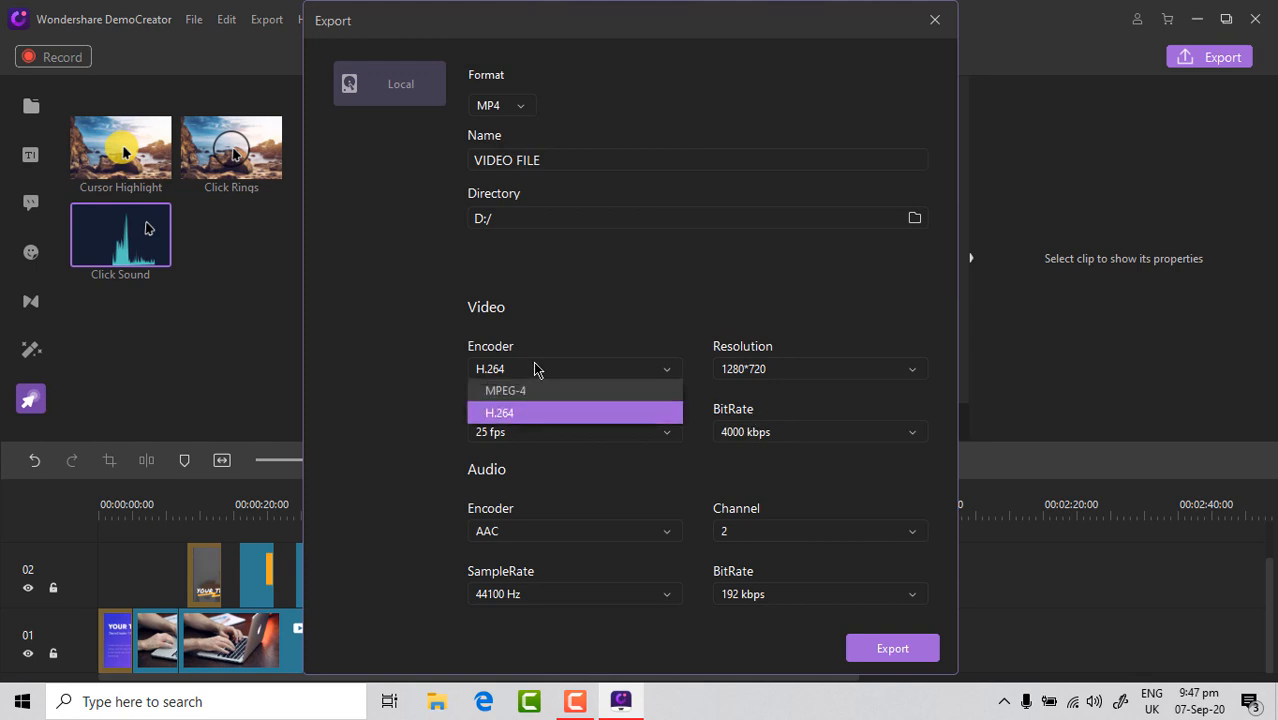
{"action": "left_click", "coordinate": [788, 369]}
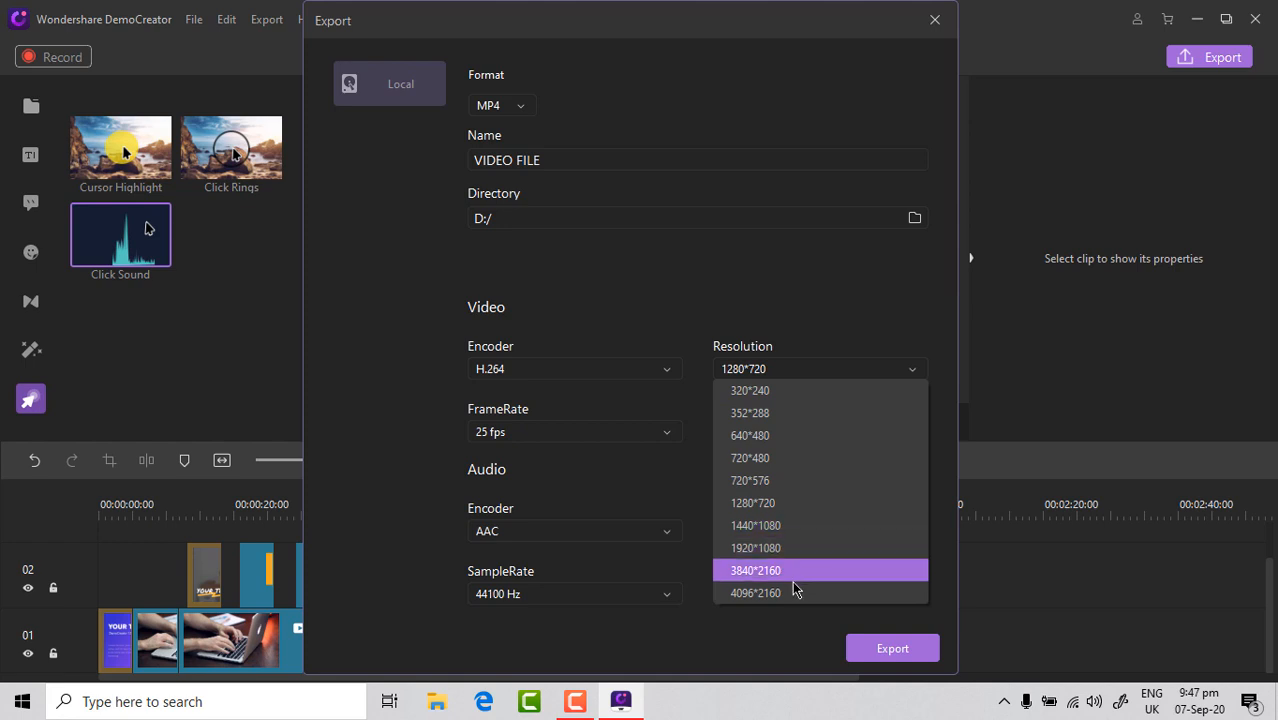
{"action": "left_click", "coordinate": [646, 432]}
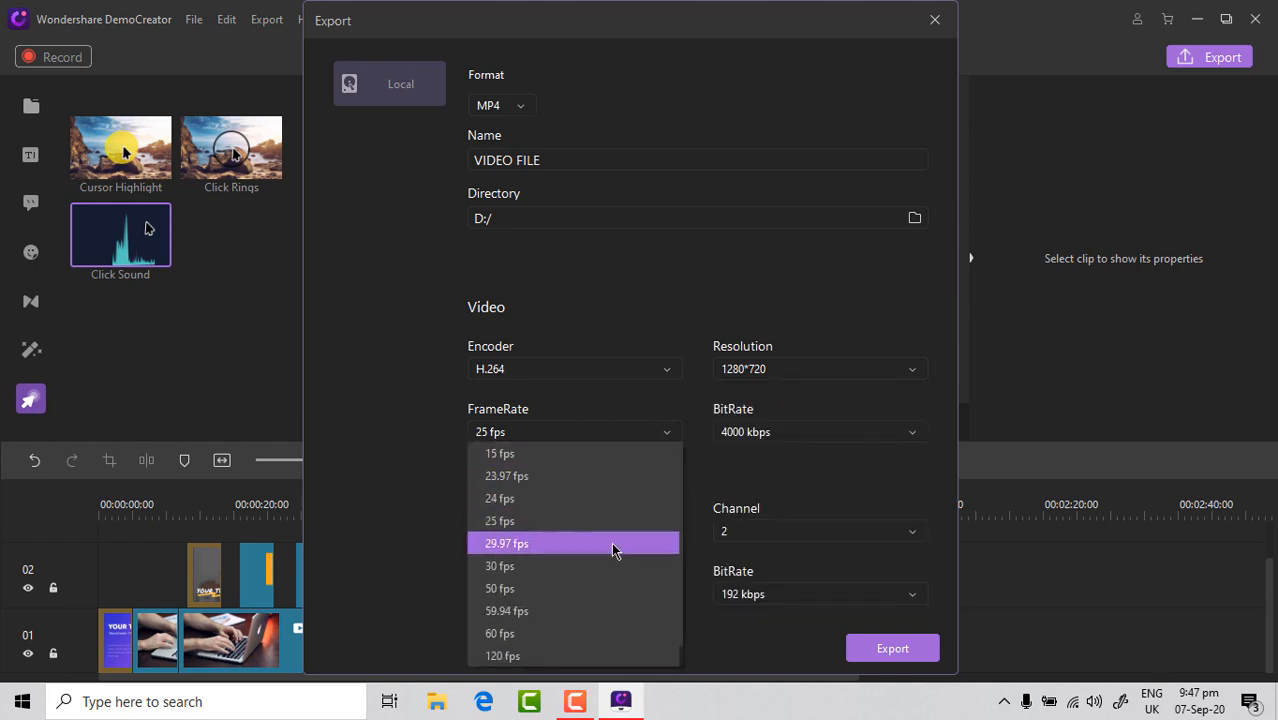
{"action": "left_click", "coordinate": [759, 548]}
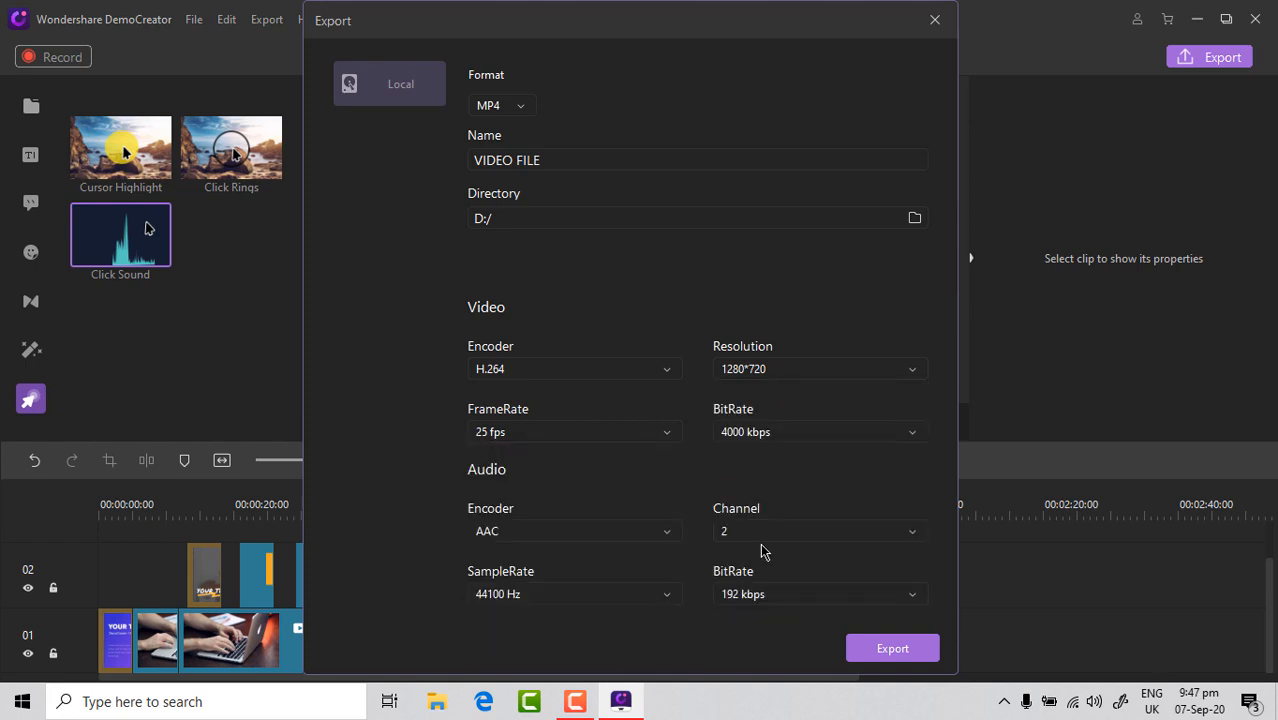
{"action": "left_click", "coordinate": [765, 533]}
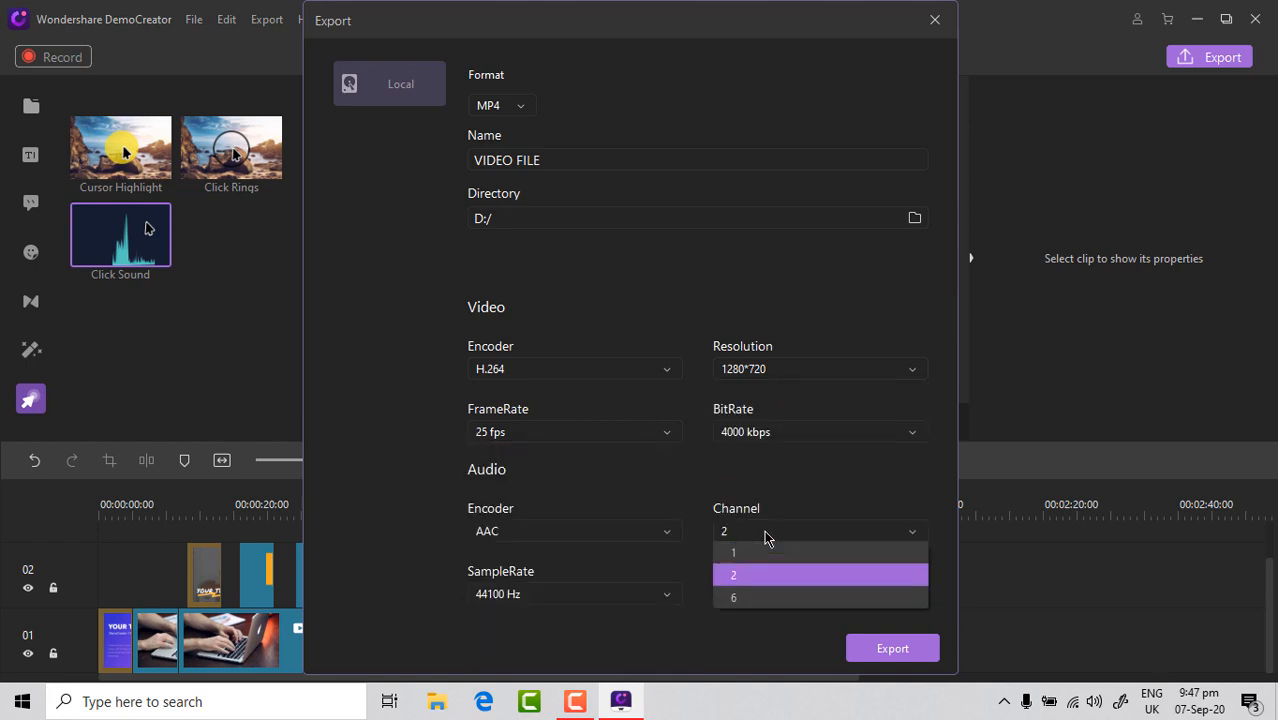
{"action": "left_click", "coordinate": [553, 530]}
{"action": "left_click", "coordinate": [553, 530]}
{"action": "left_click", "coordinate": [567, 597]}
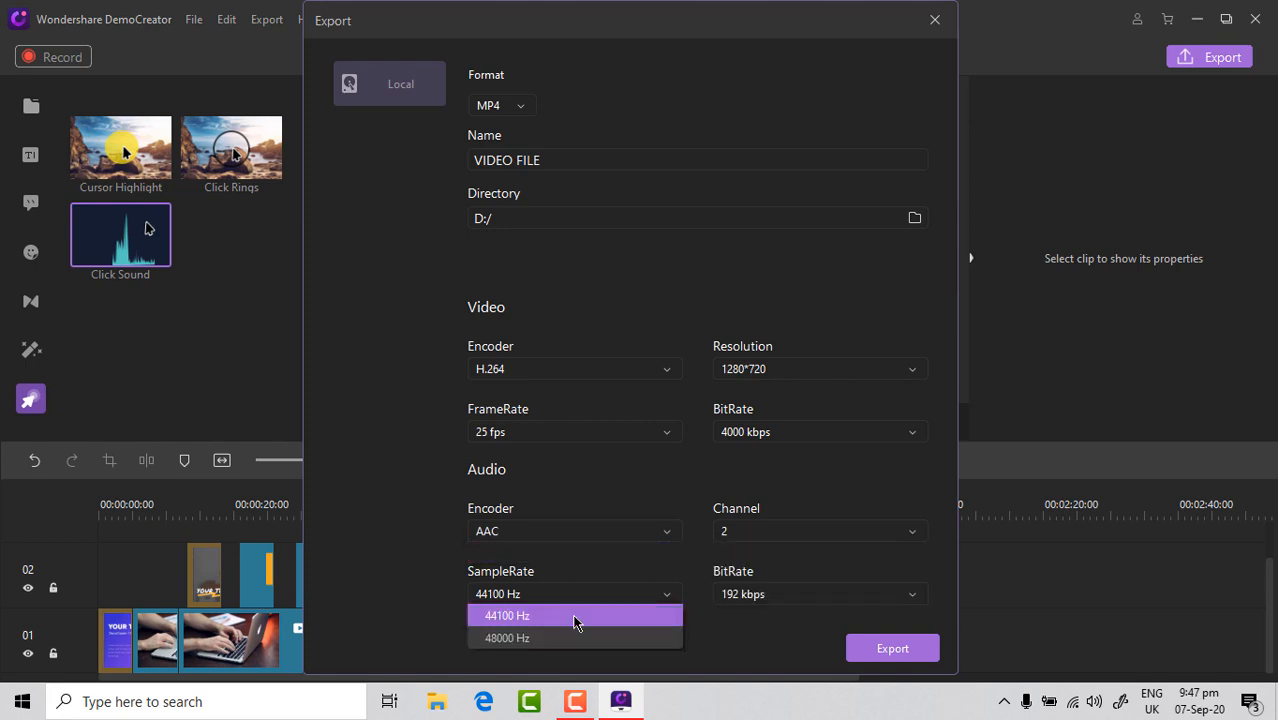
{"action": "left_click", "coordinate": [745, 598]}
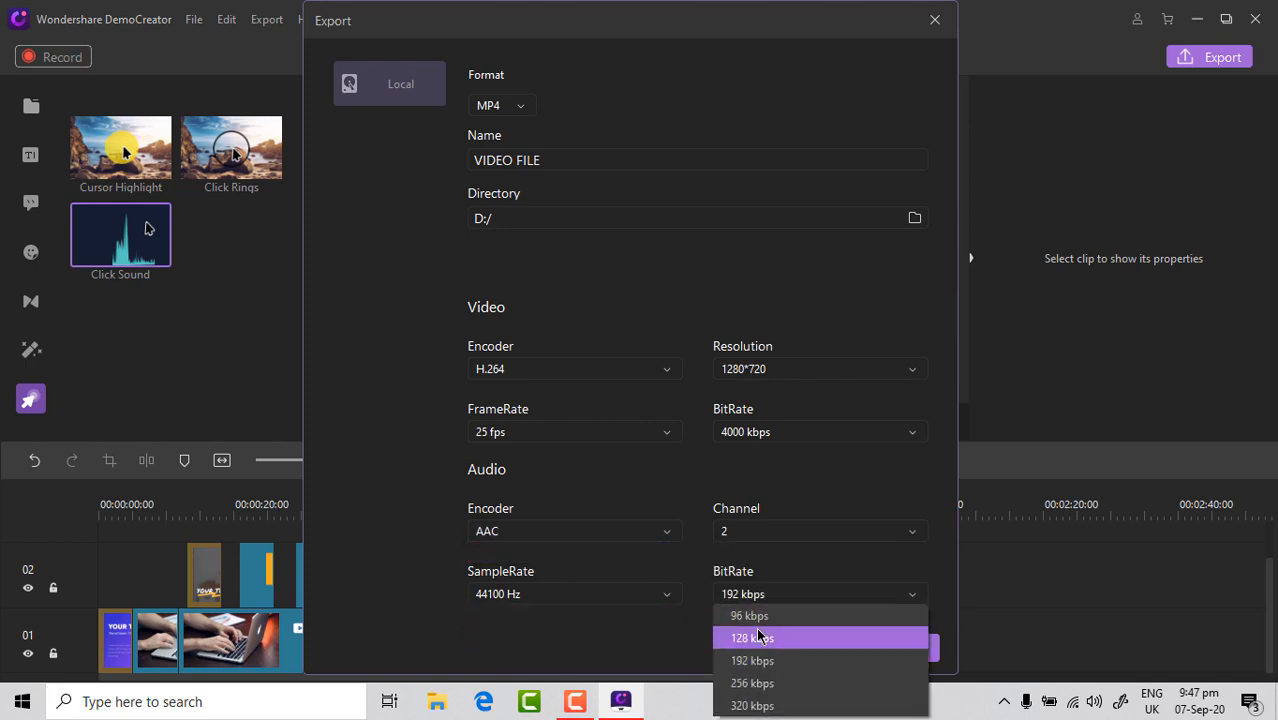
{"action": "left_click", "coordinate": [590, 657]}
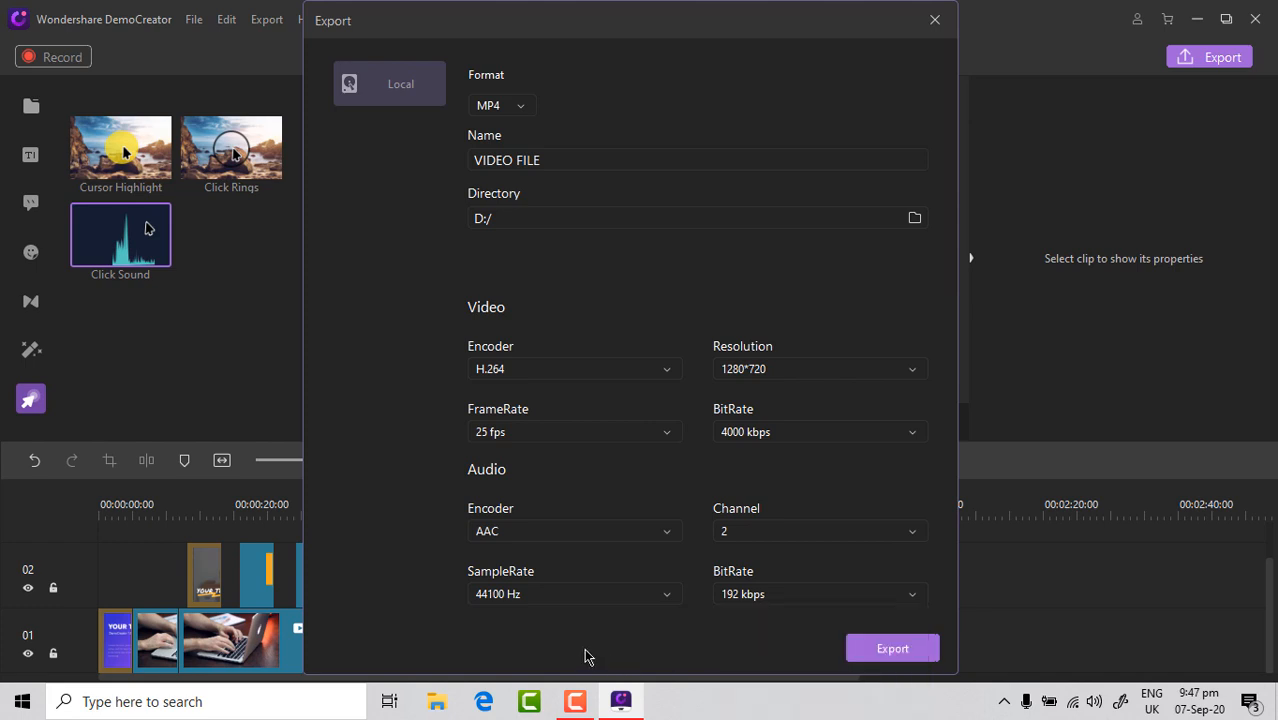
Step: Start the export of VIDEO FILE.mp4 with the chosen settings
{"action": "left_click", "coordinate": [885, 650]}
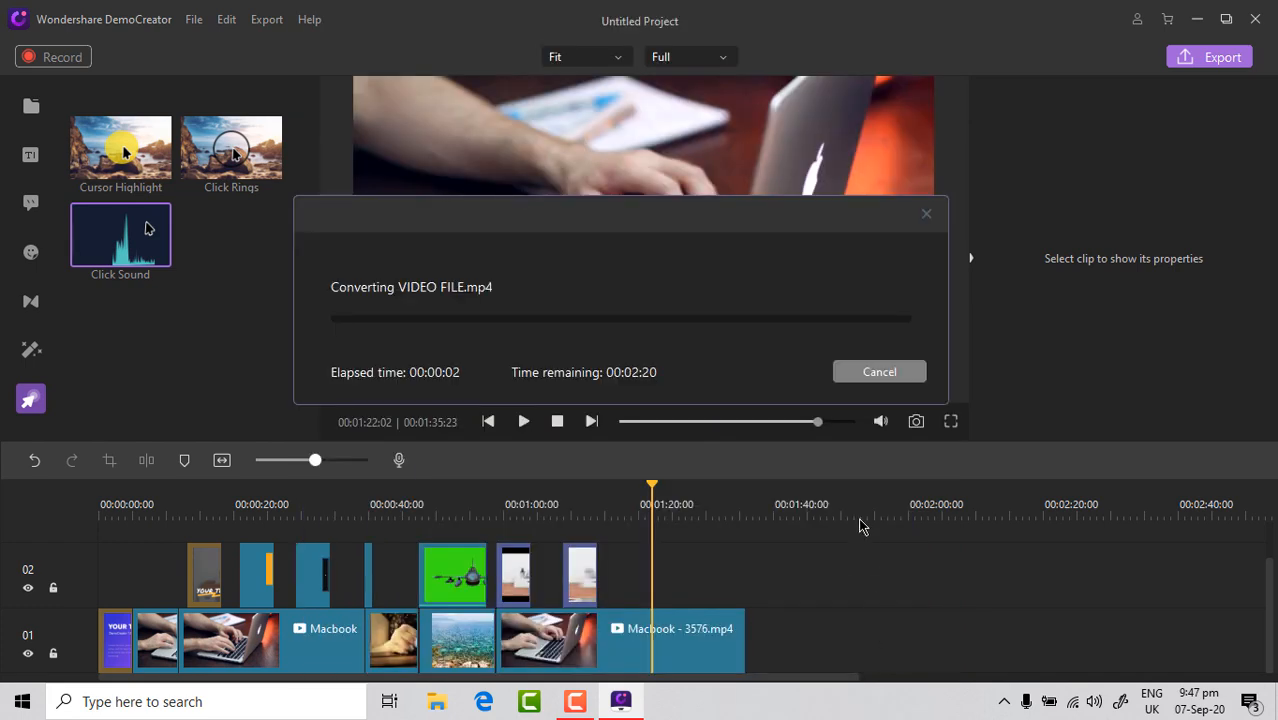